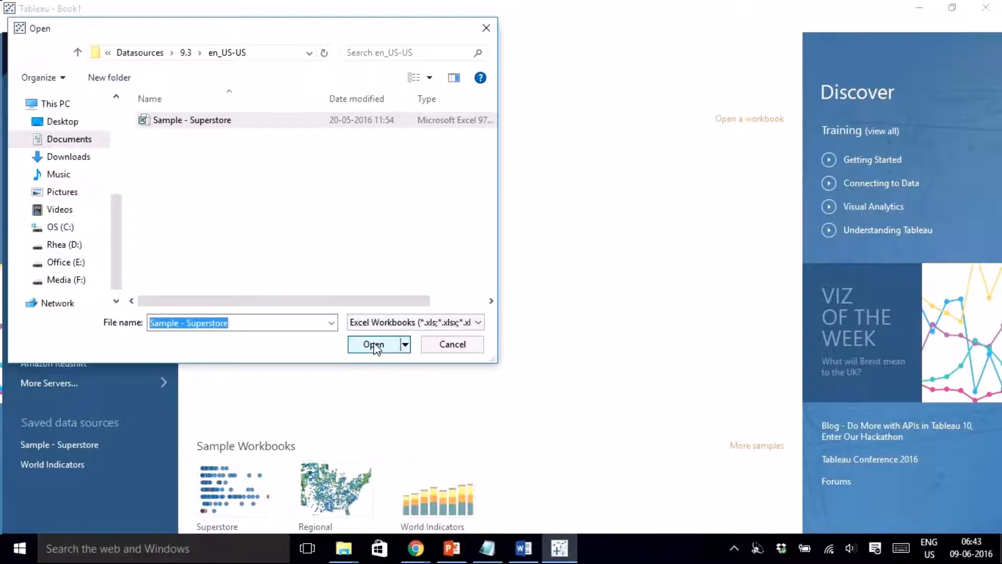
- Open Sample - Superstore, use its Orders sheet as the data table, and switch to Sheet 1
left_click(374, 344)
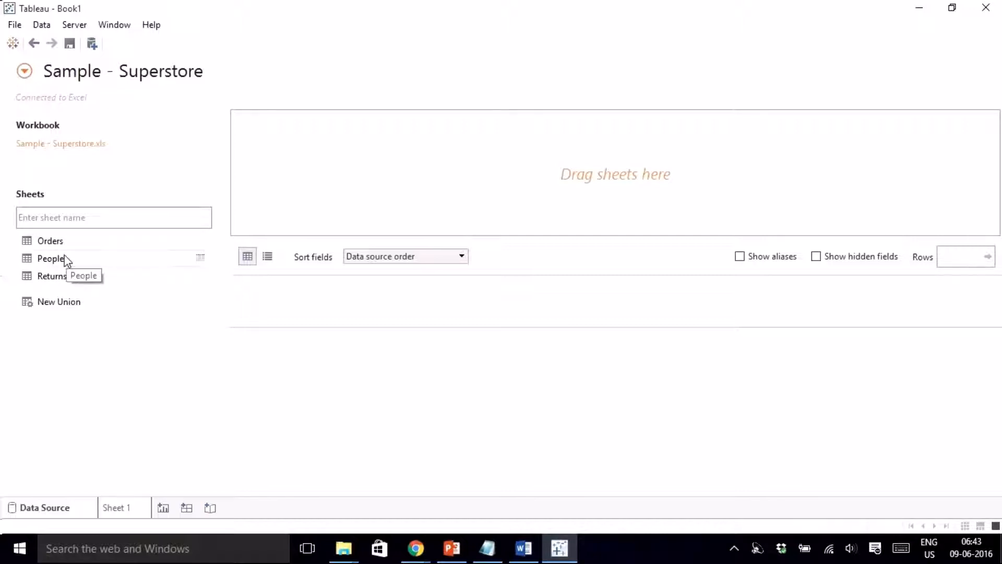
left_click_drag(50, 241, 420, 158)
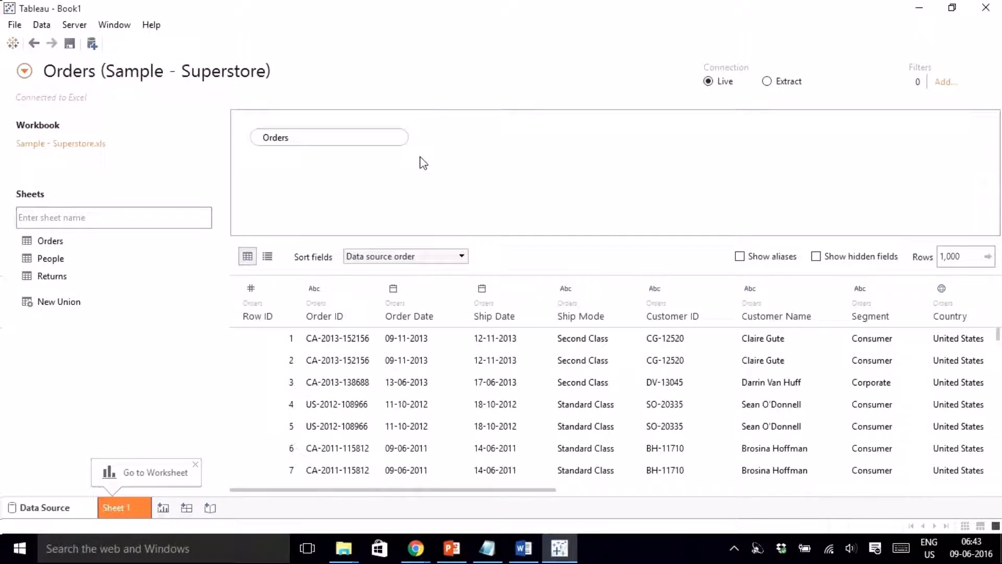
left_click(128, 511)
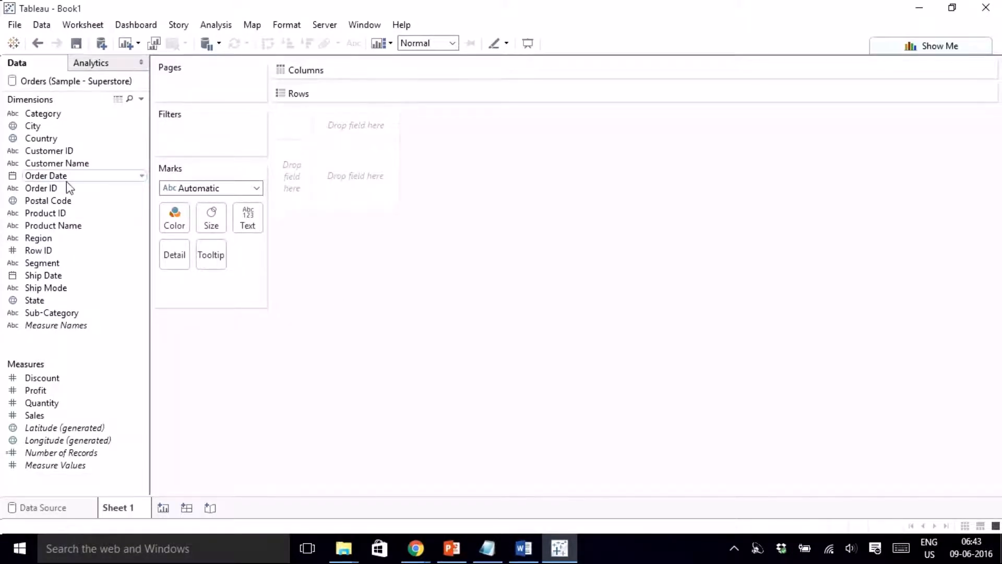
- Put Order Date years on Columns and move the months to Rows, dropping quarters
left_click_drag(67, 180, 414, 74)
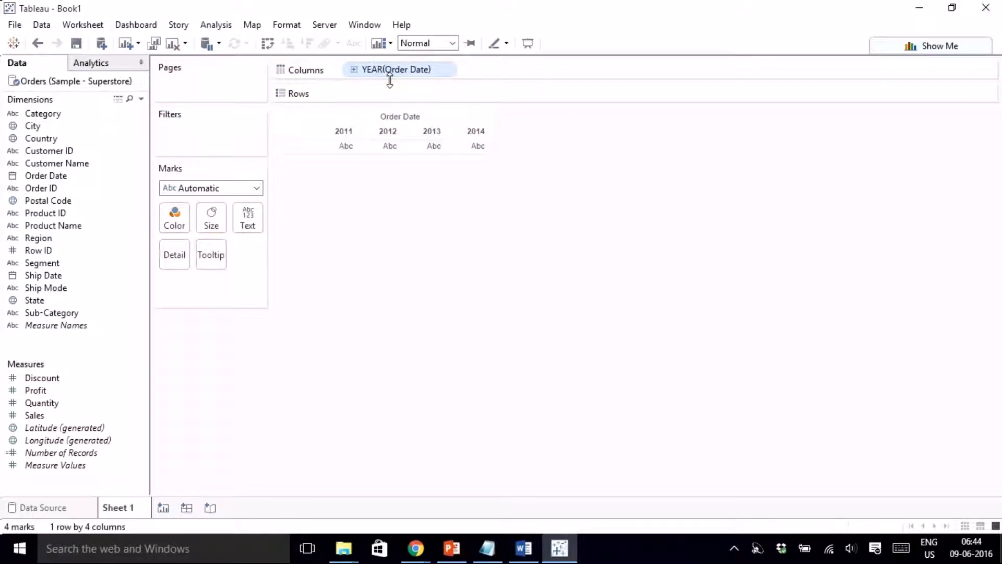
left_click(354, 70)
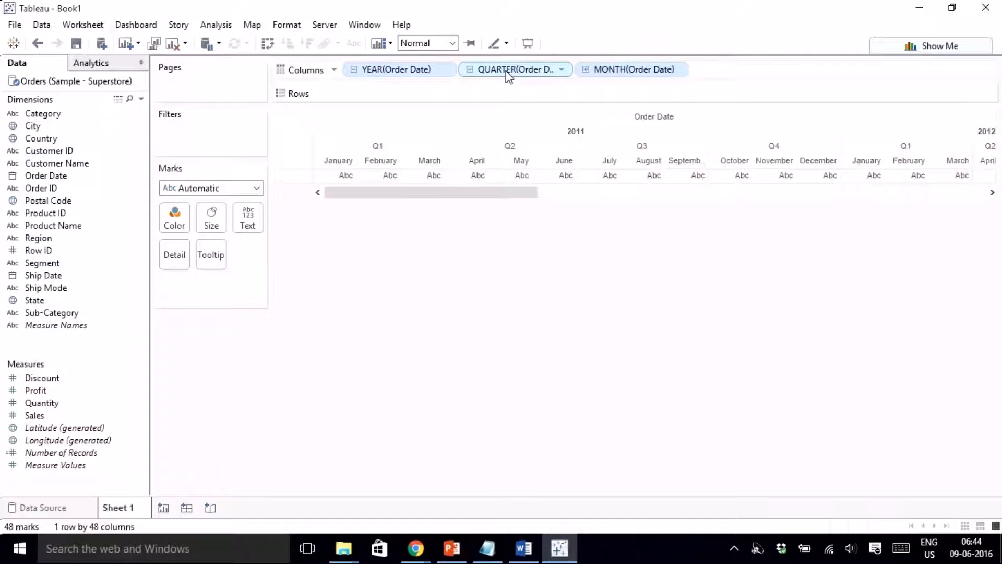
left_click_drag(509, 76, 617, 374)
left_click_drag(518, 69, 398, 96)
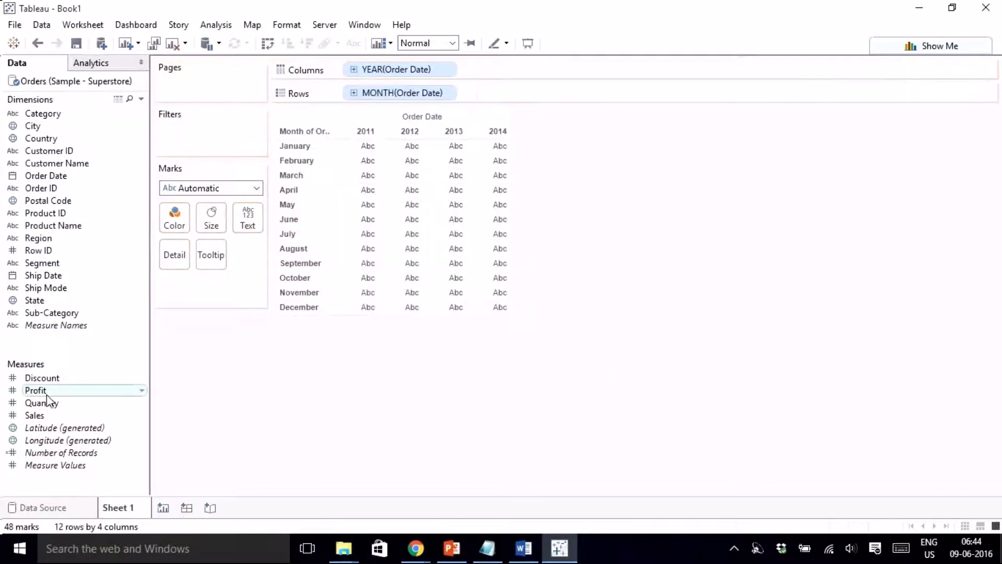
- Fill the table with SUM(Profit), then make rows taller and year columns wider
left_click_drag(47, 401, 424, 249)
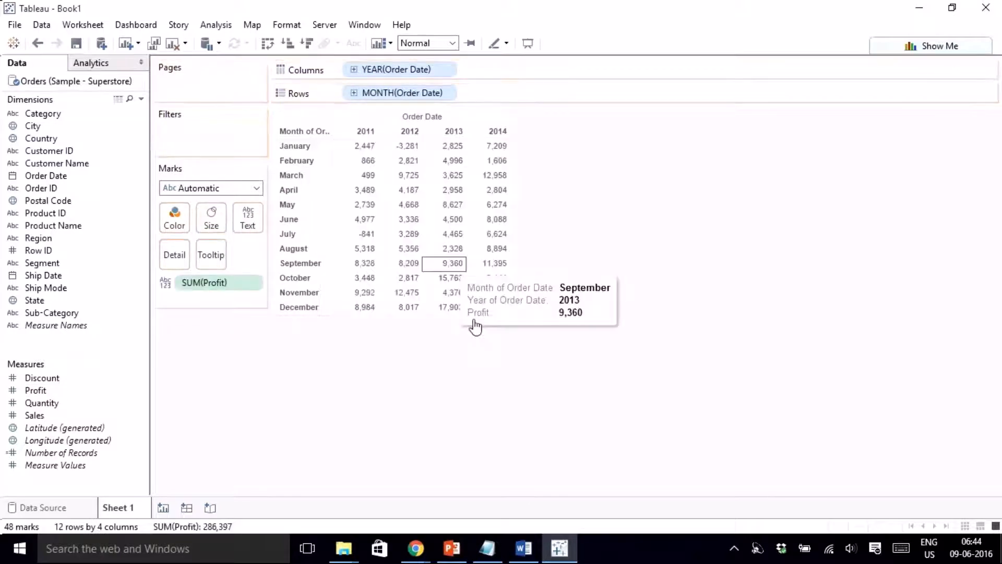
left_click_drag(461, 315, 472, 355)
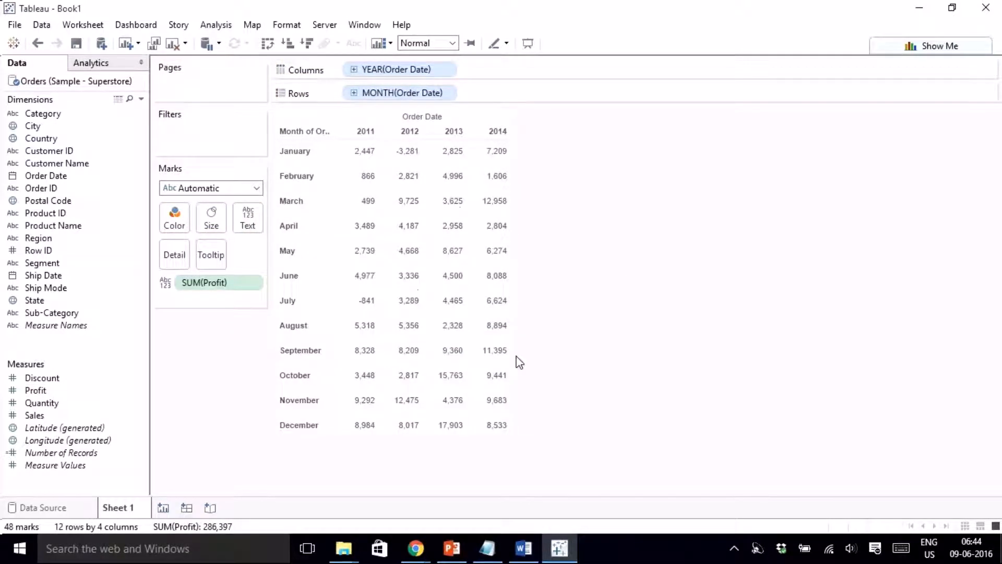
left_click_drag(510, 362, 775, 337)
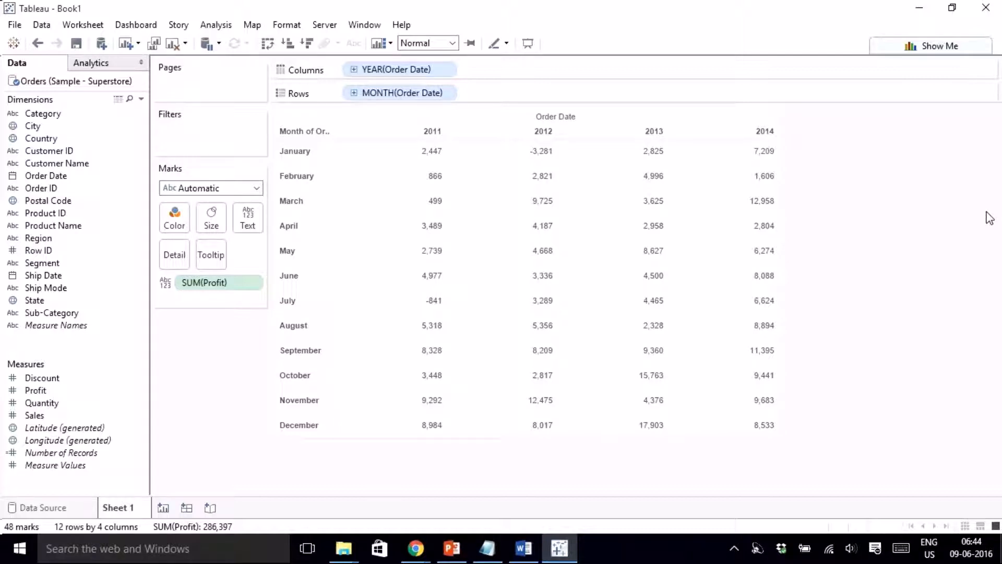
- Convert the profit table to a Highlight Table with MONTH(Order Date) back on Rows
left_click(903, 50)
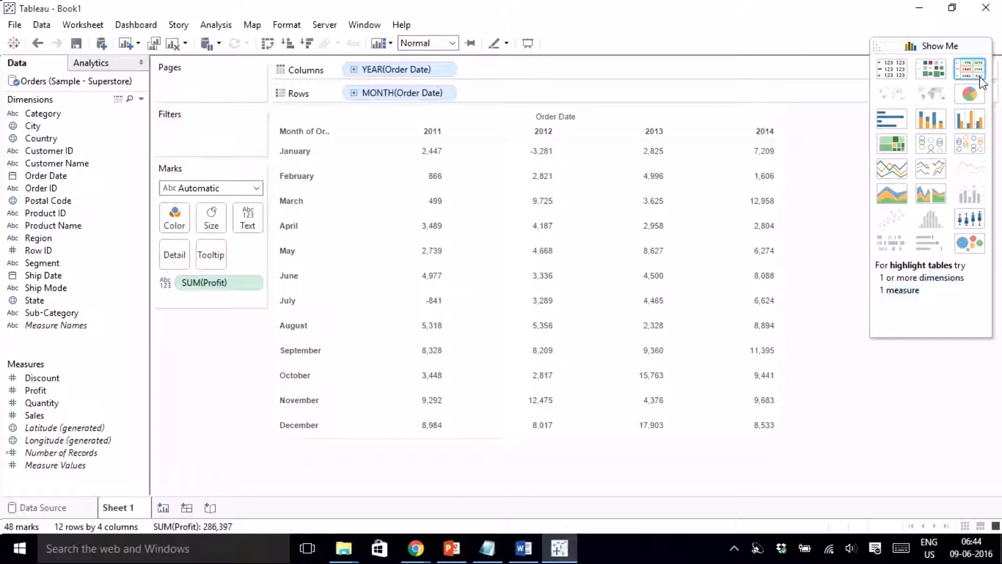
left_click(979, 78)
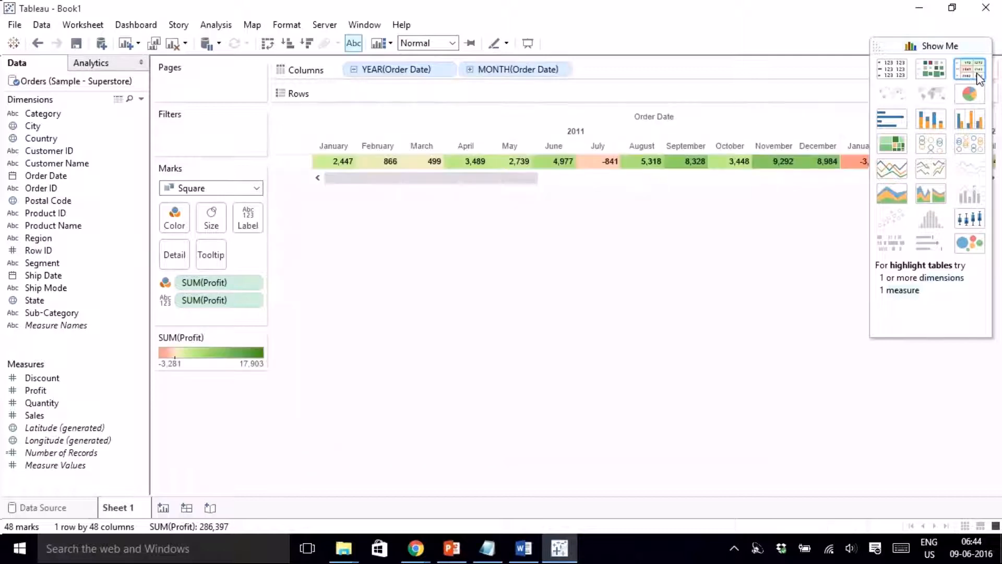
left_click_drag(521, 80, 488, 91)
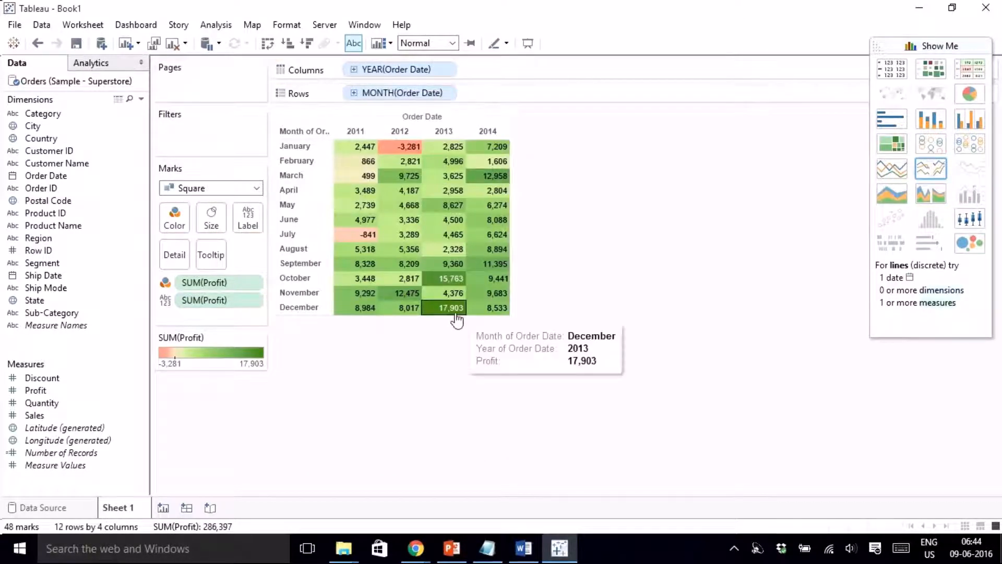
- Enlarge the highlight table's rows and year columns and close Show Me
left_click_drag(455, 319, 472, 439)
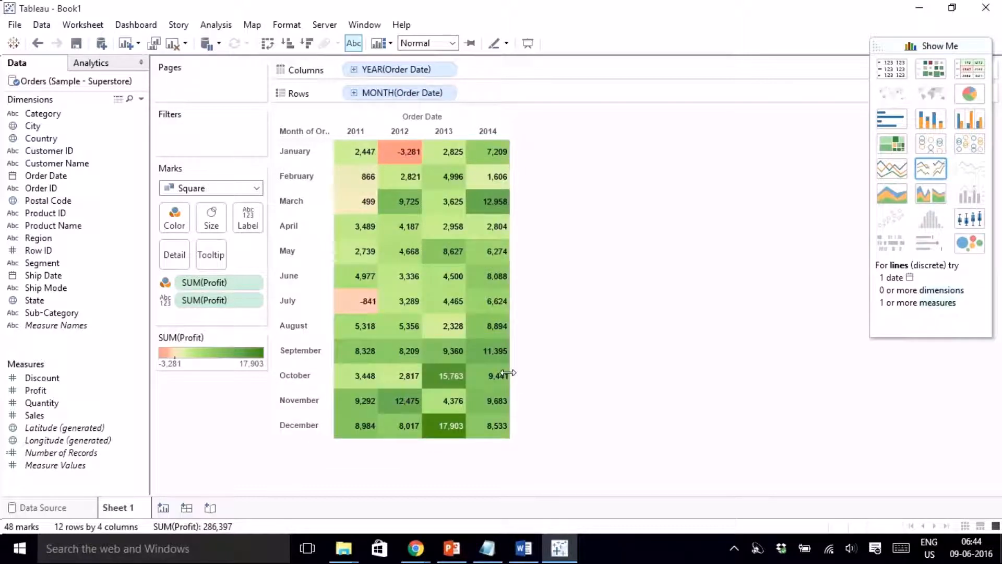
mouse_move(504, 375)
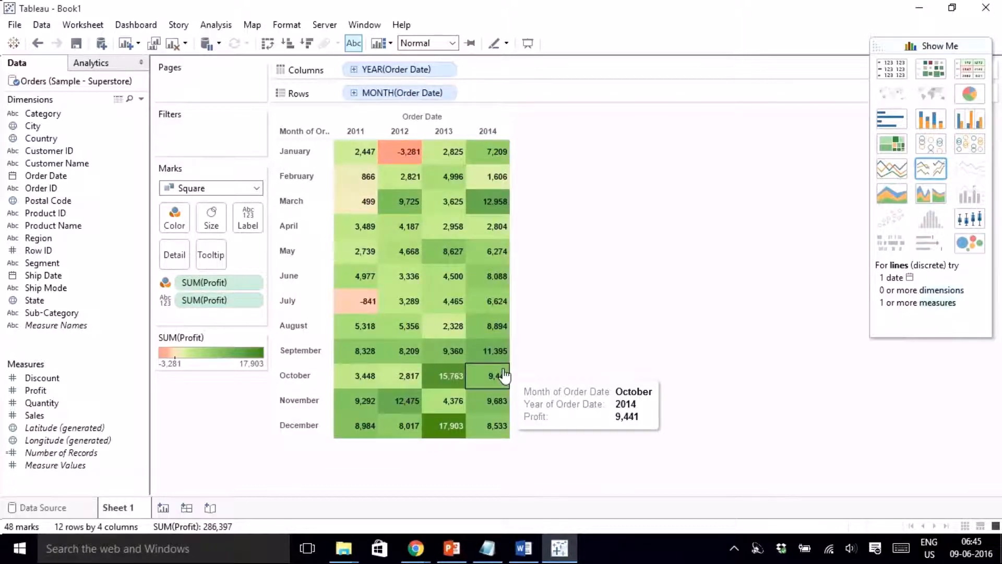
left_click_drag(511, 370, 726, 354)
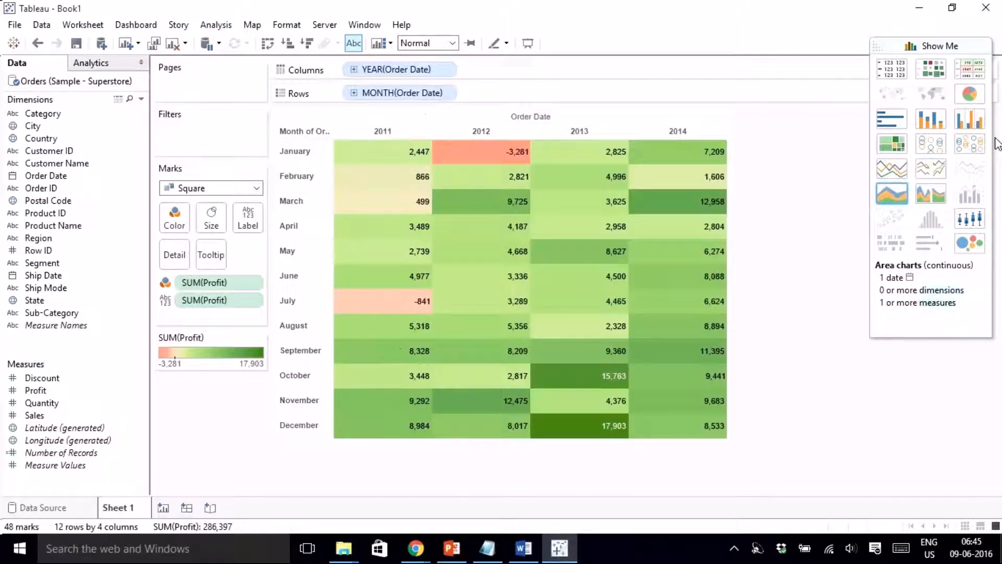
left_click(942, 45)
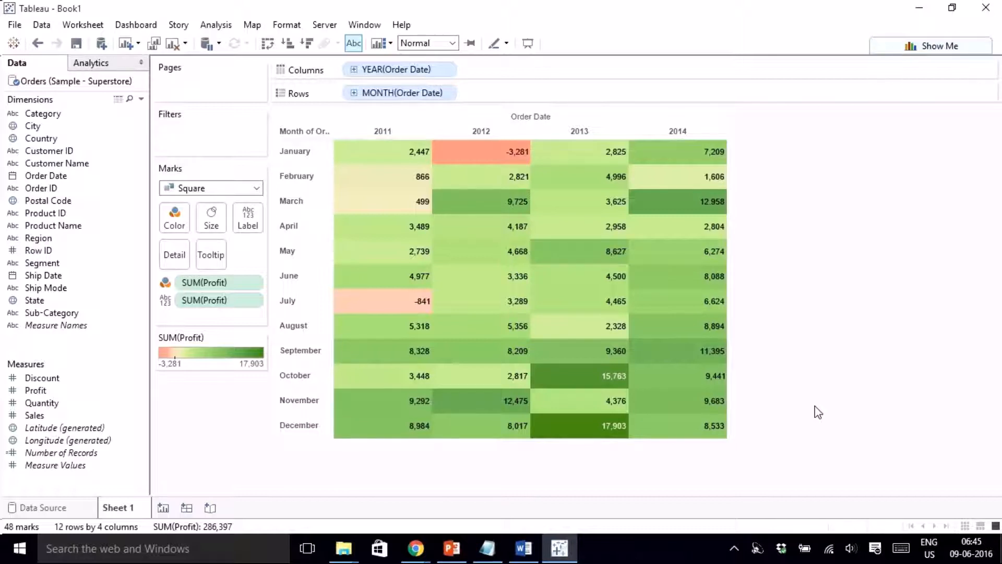
mouse_move(574, 440)
- Create a new calculated field with the formula RANK(SUM([Profit]))
right_click(94, 349)
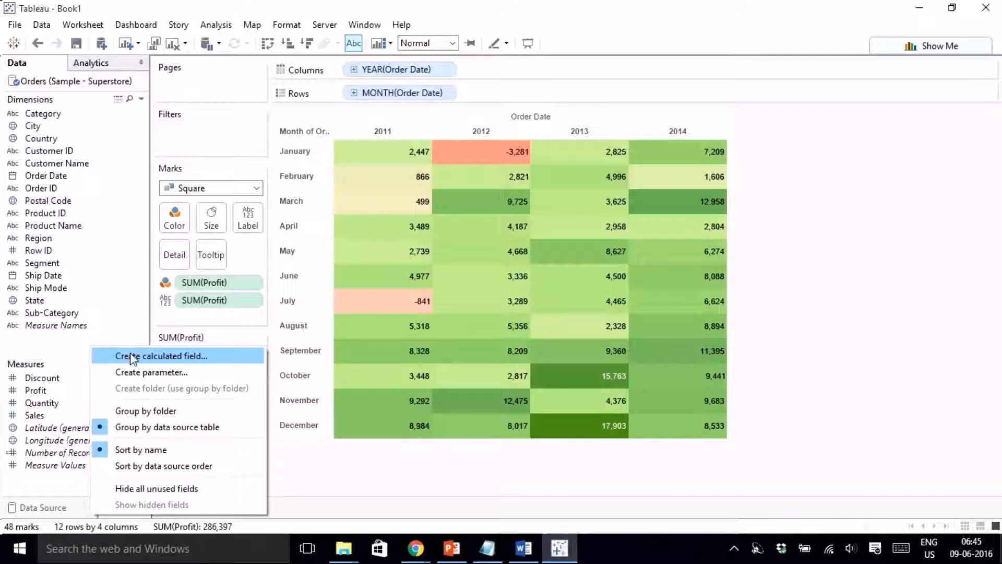
left_click(130, 356)
left_click(384, 261)
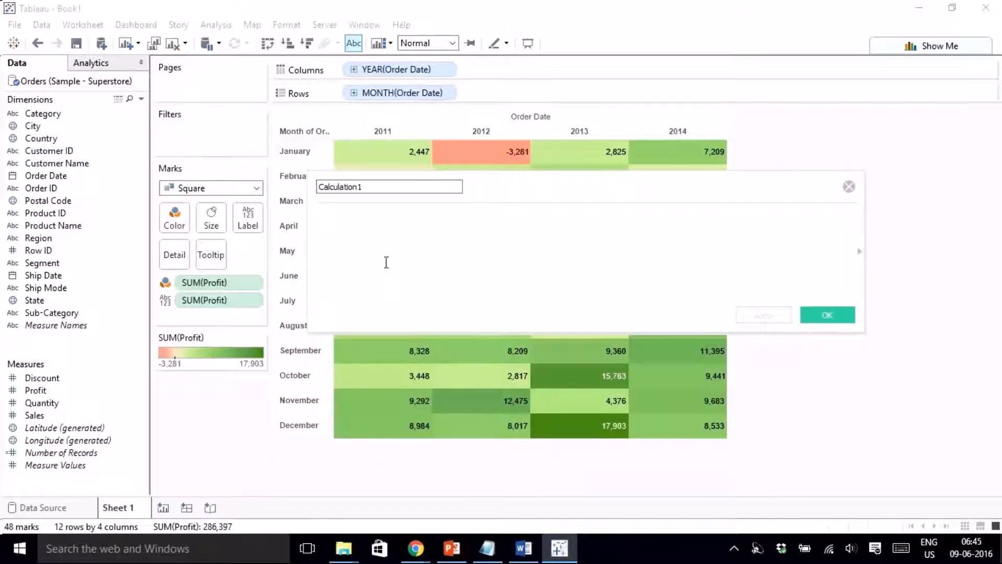
type("Rank")
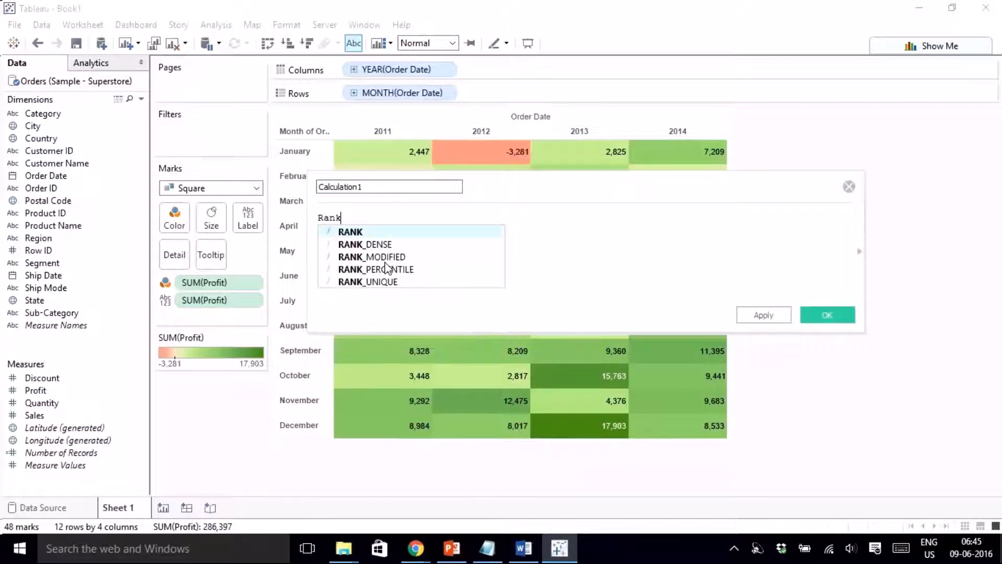
key("Return")
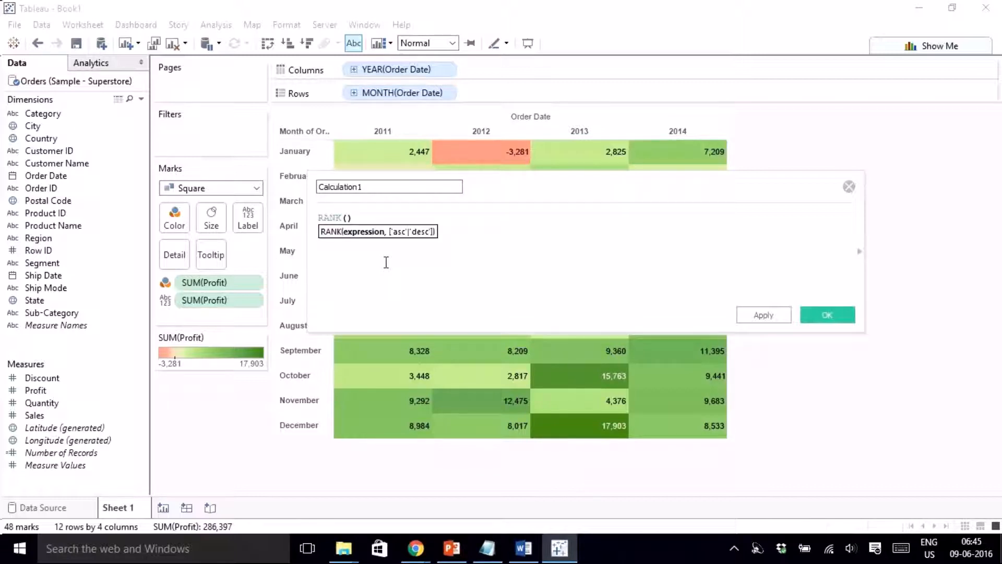
type("sum")
key("Return")
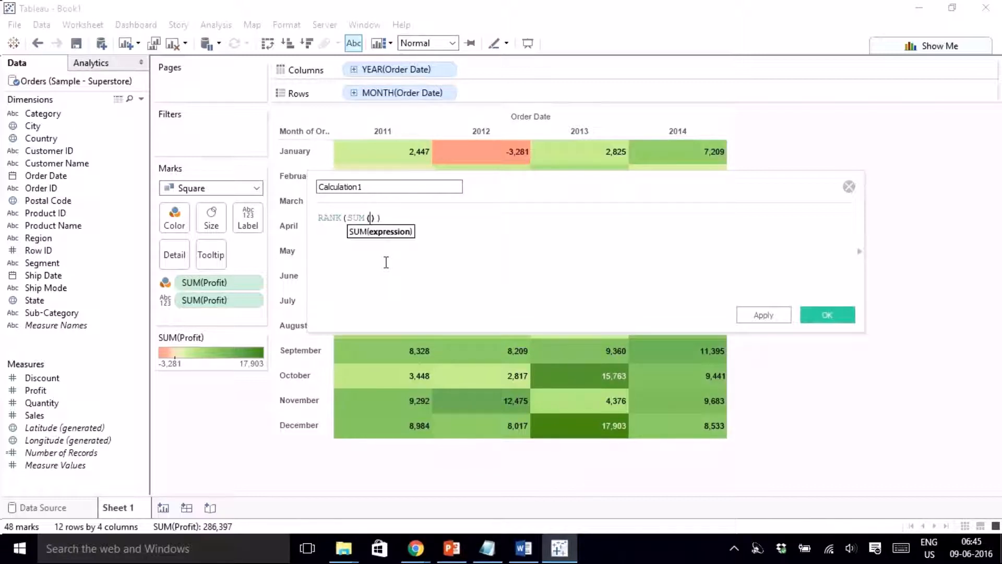
type("pro")
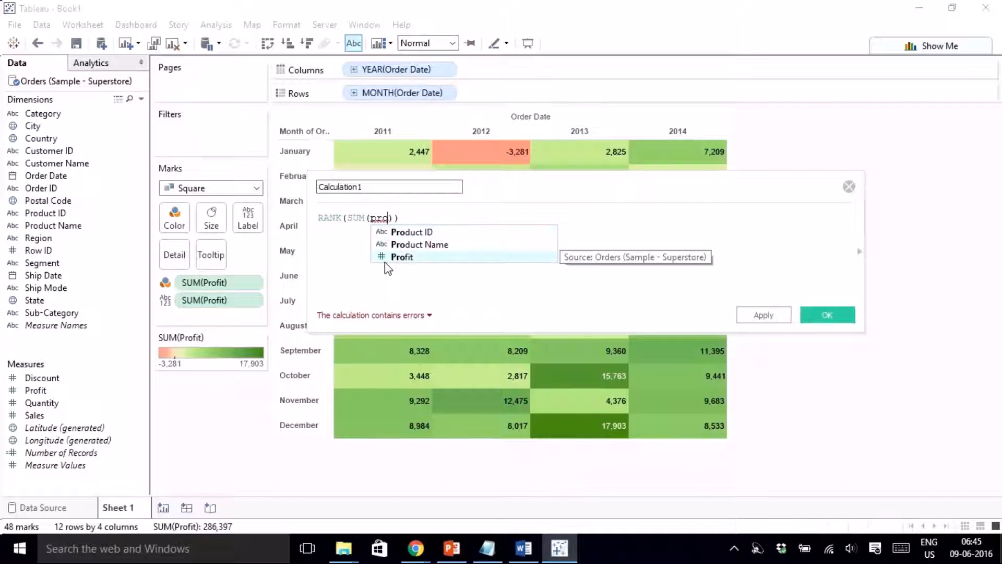
double_click(387, 259)
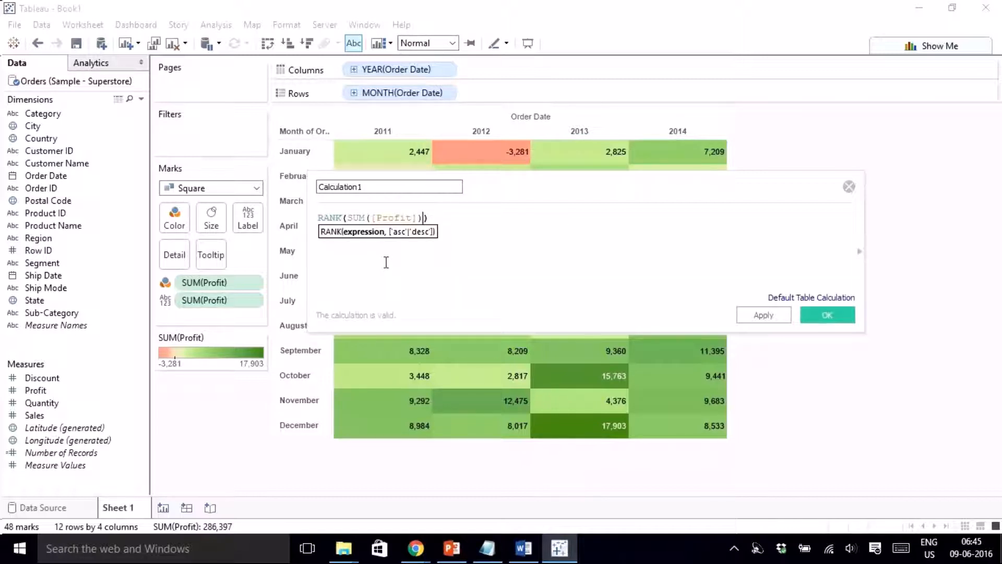
- Name the calculation Rank_profit and apply it
left_click(381, 189)
double_click(382, 189)
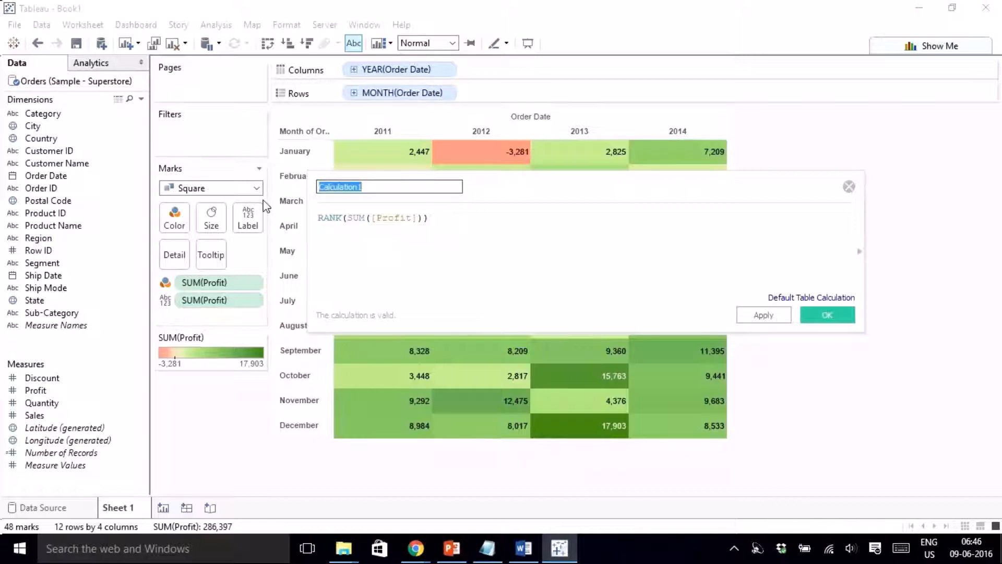
type("Rank_profit")
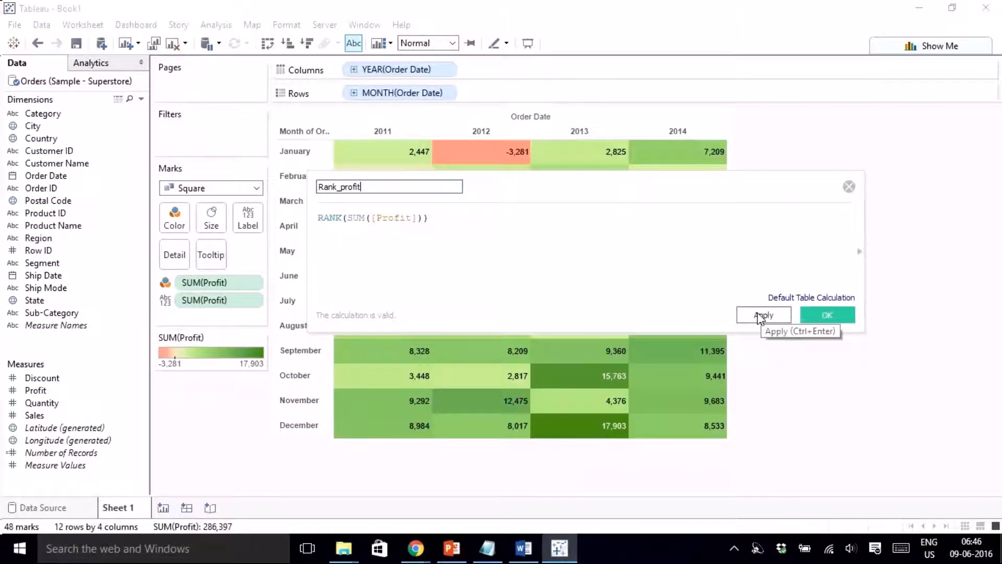
left_click(762, 316)
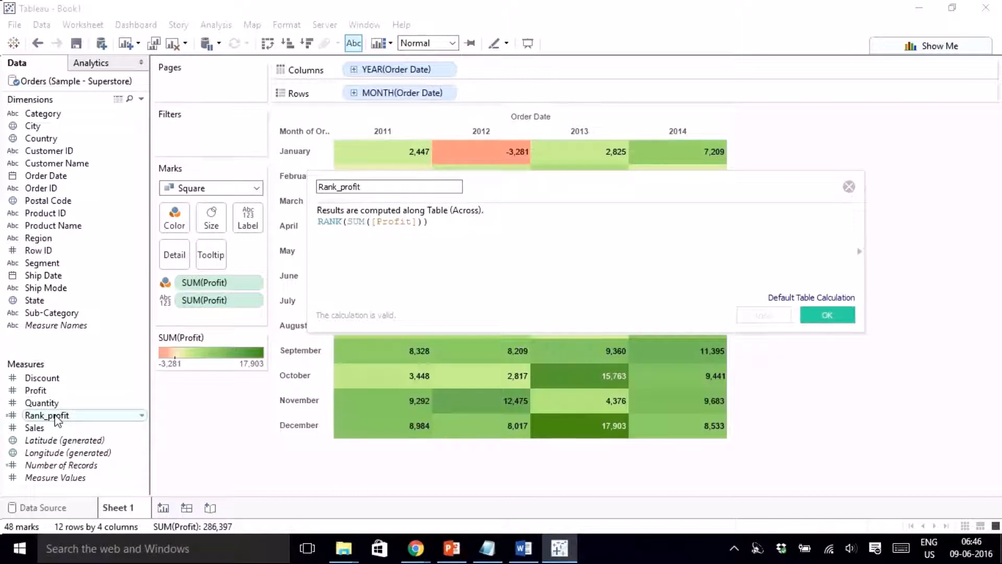
- Label the cells with Rank_profit instead of SUM(Profit)
left_click(827, 315)
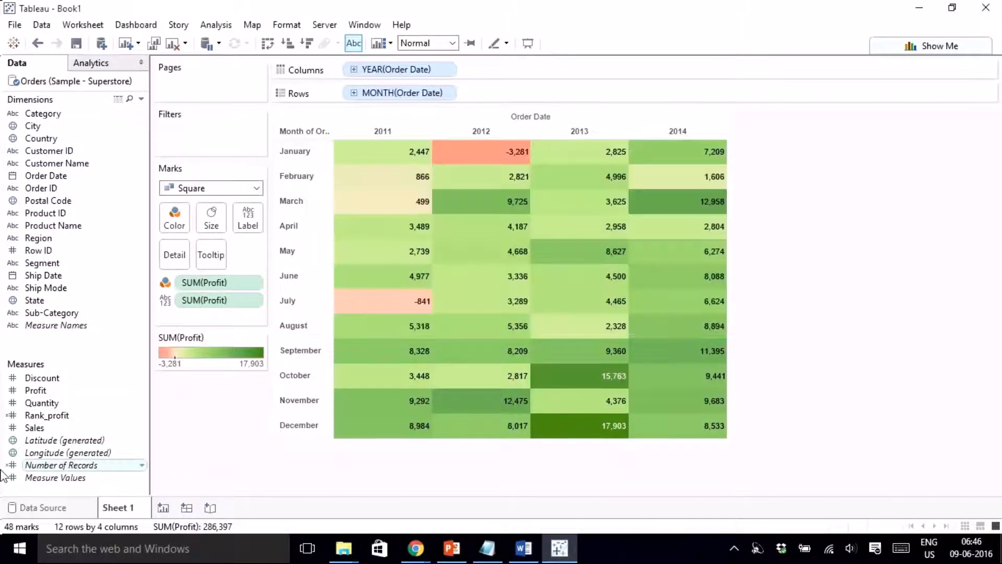
left_click_drag(47, 415, 251, 227)
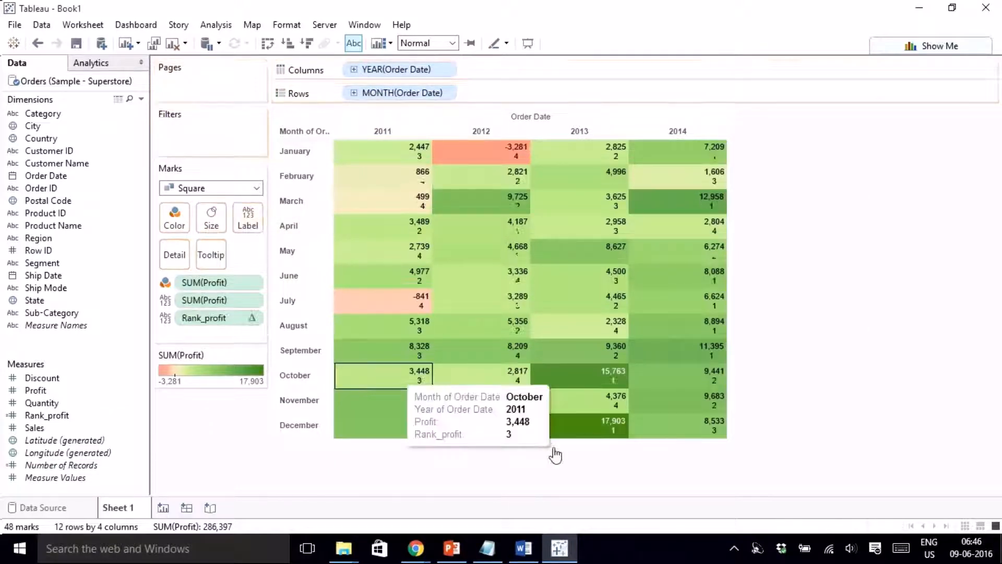
left_click_drag(204, 300, 226, 460)
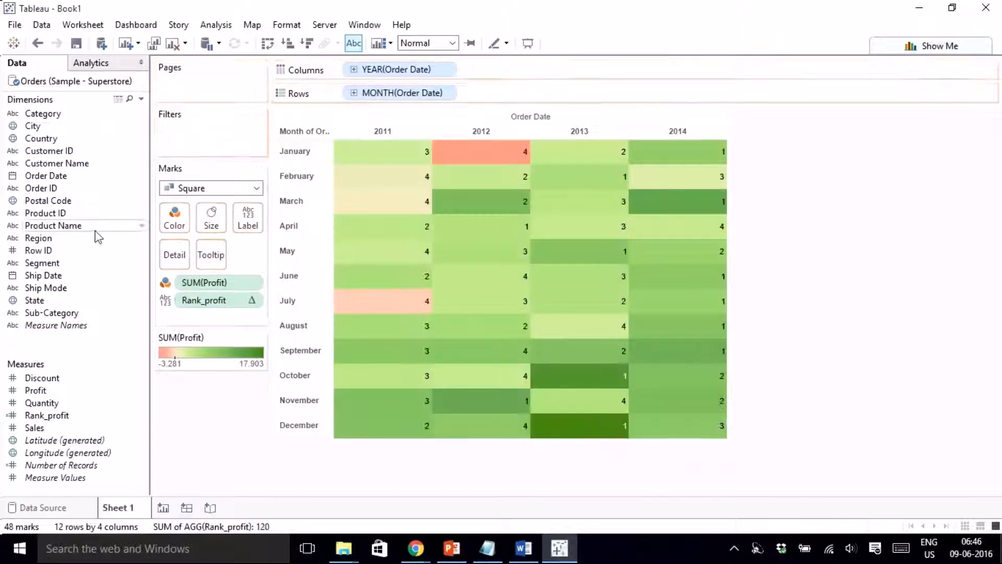
- Format the AGG(Rank_profit) labels as centred, bold 11 pt text
right_click(599, 431)
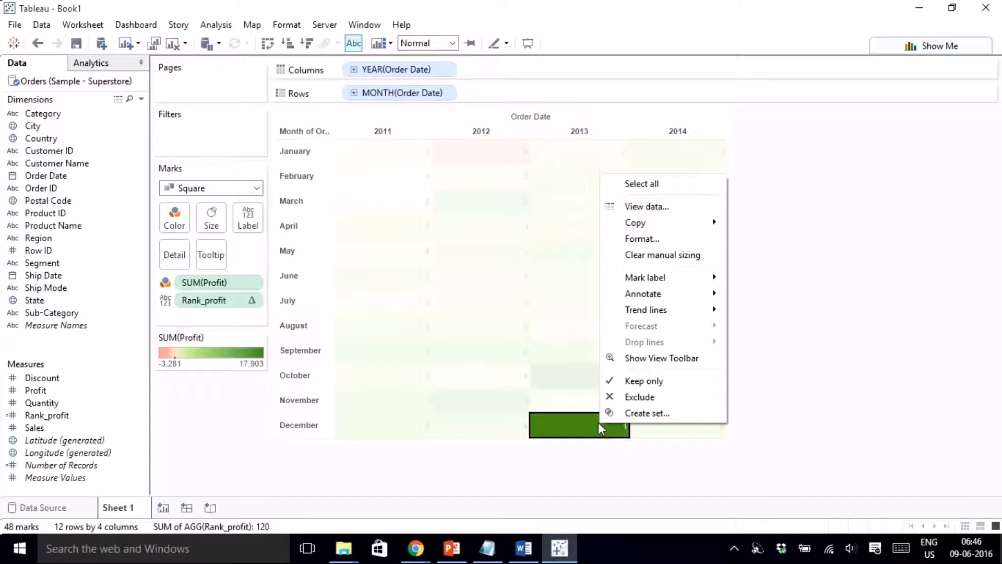
left_click(642, 240)
left_click(128, 79)
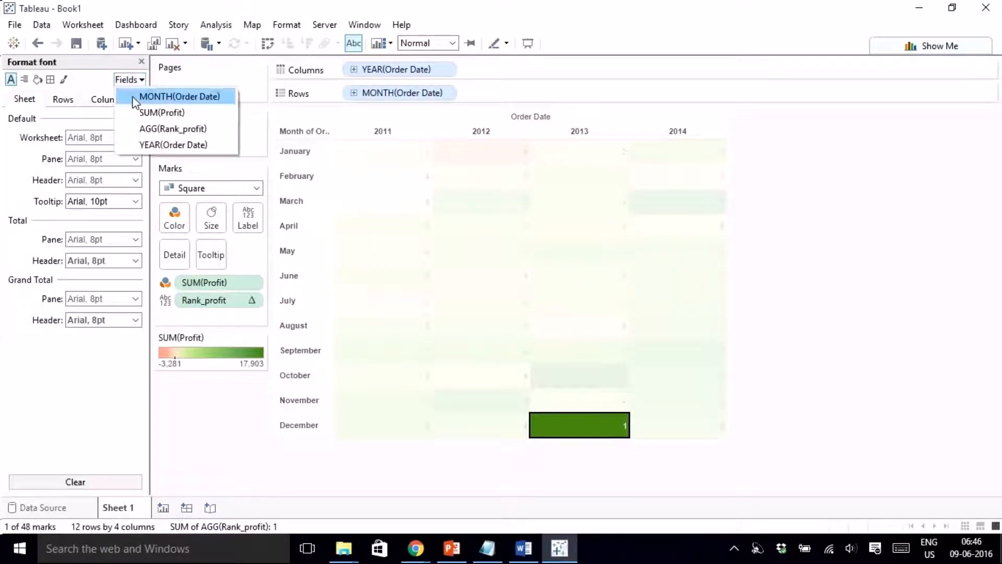
left_click(167, 130)
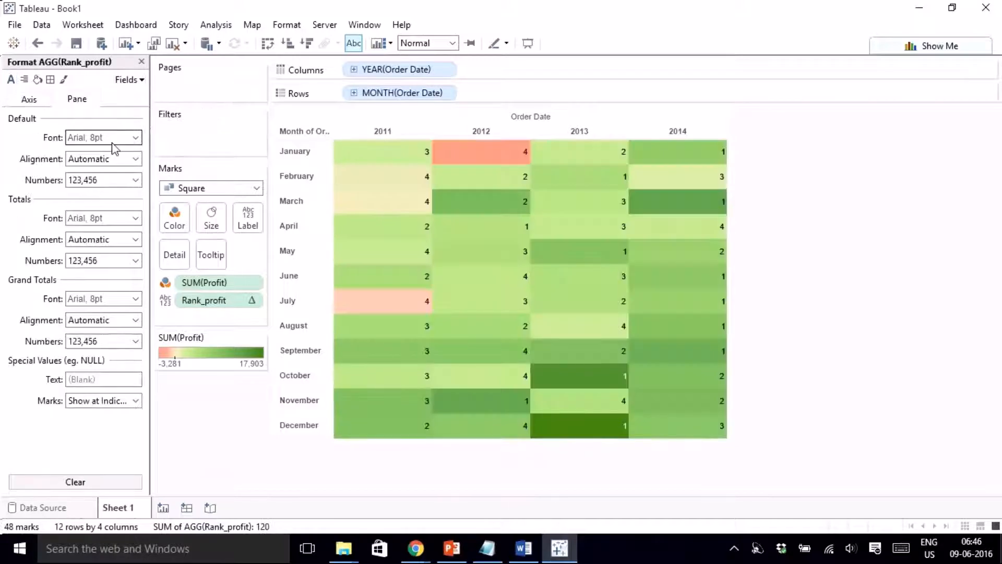
left_click(104, 160)
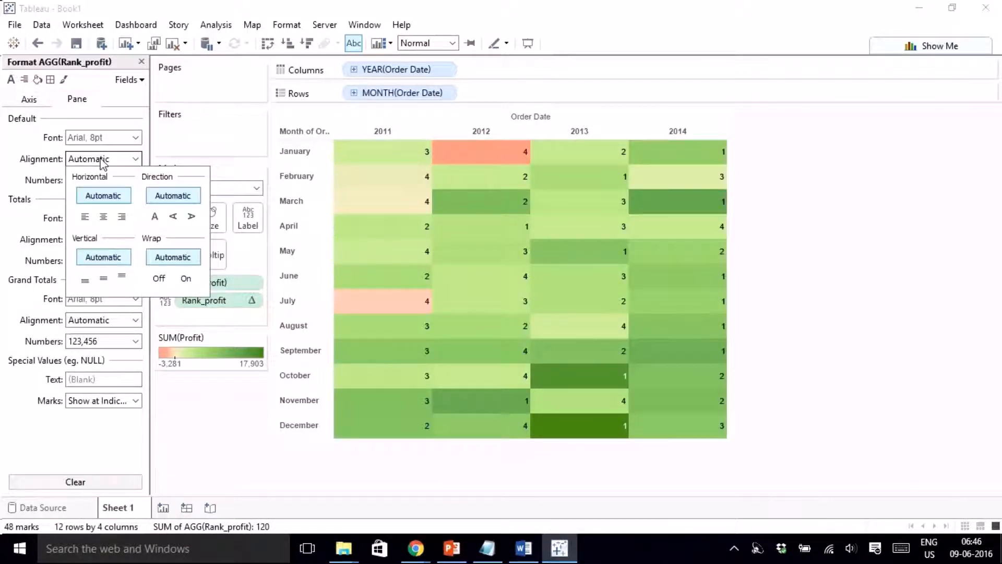
left_click(104, 217)
left_click(104, 137)
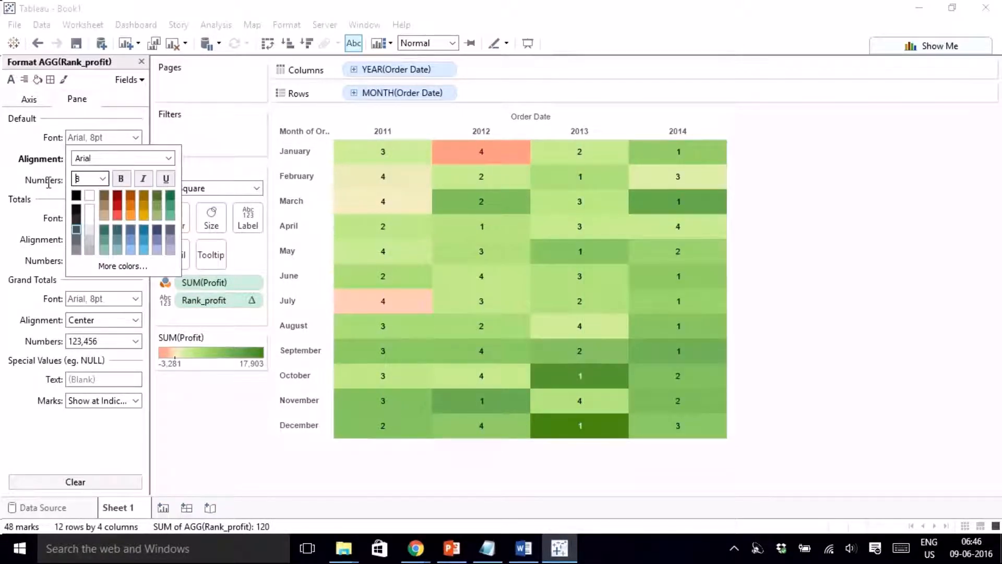
left_click(103, 179)
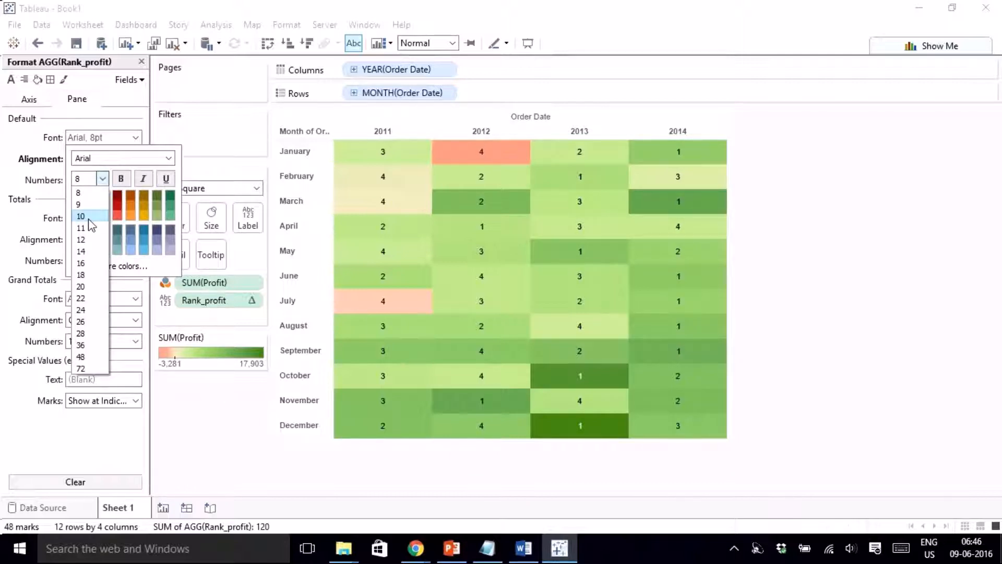
left_click(88, 230)
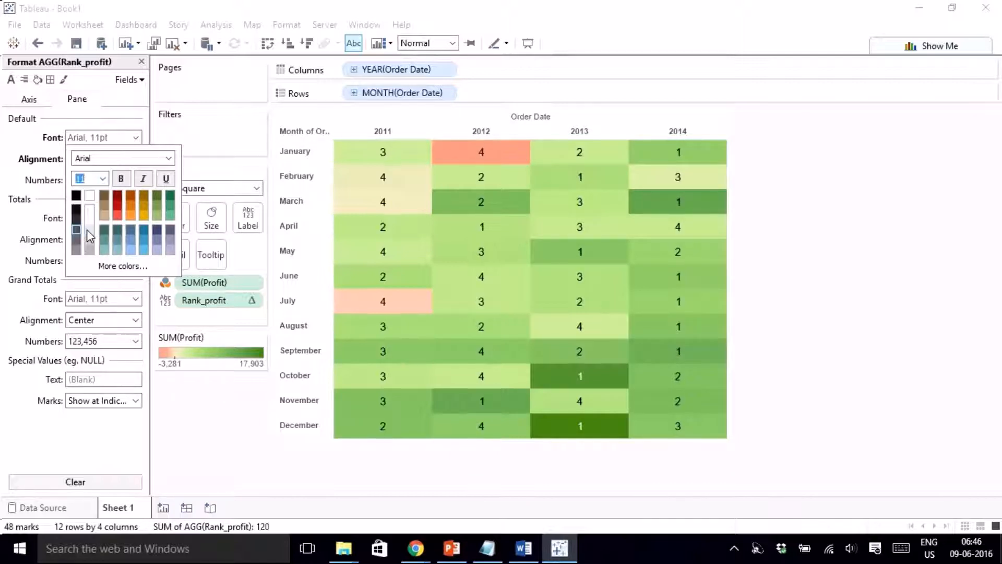
left_click(121, 179)
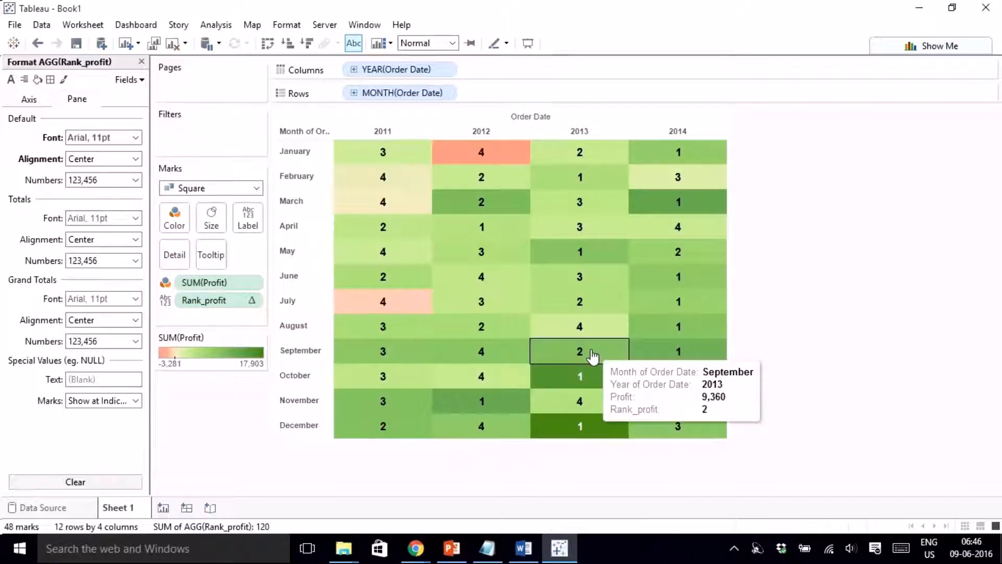
- Compute Rank_profit using Order Date so all 48 months rank 1–48 by profit
left_click(252, 301)
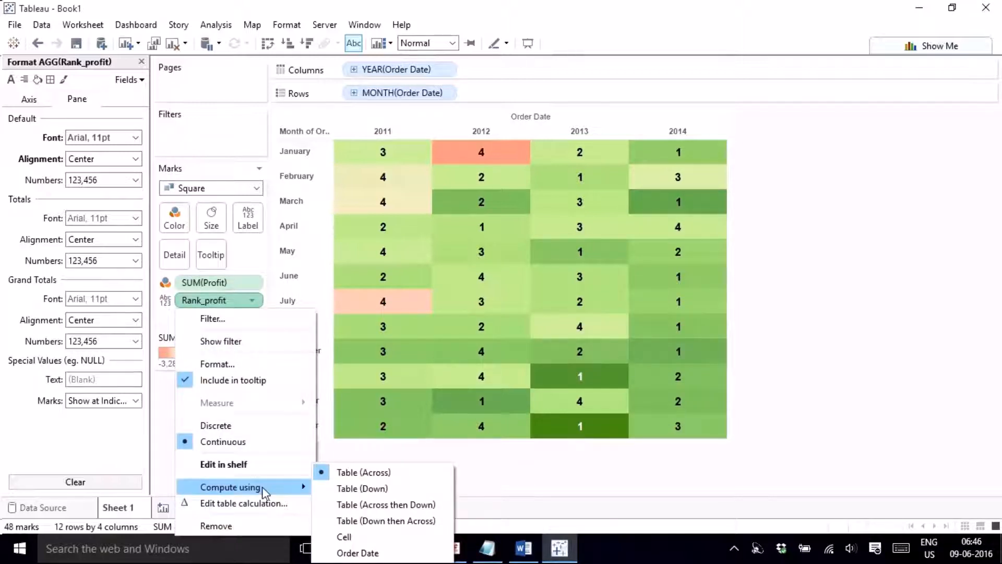
left_click(378, 556)
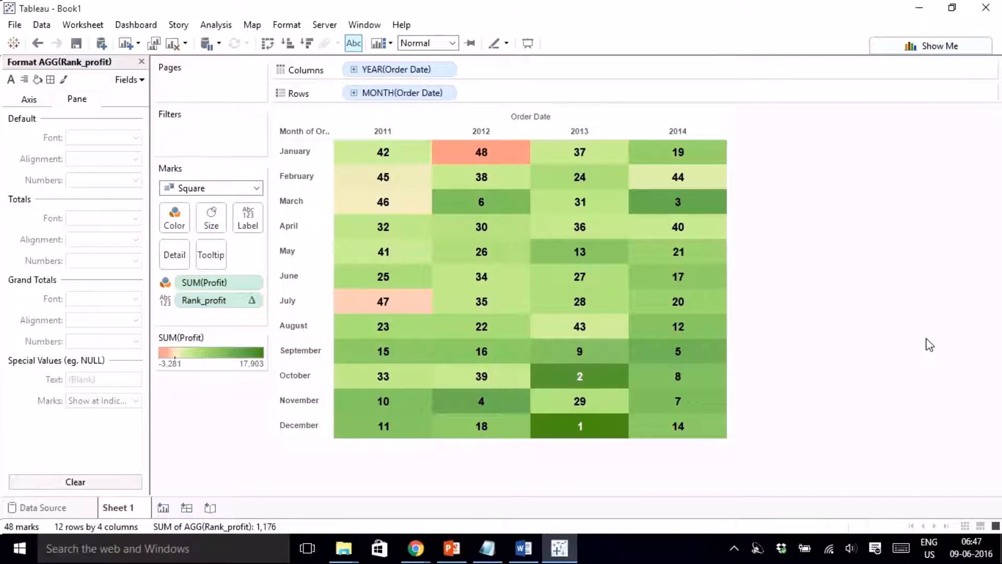
mouse_move(670, 216)
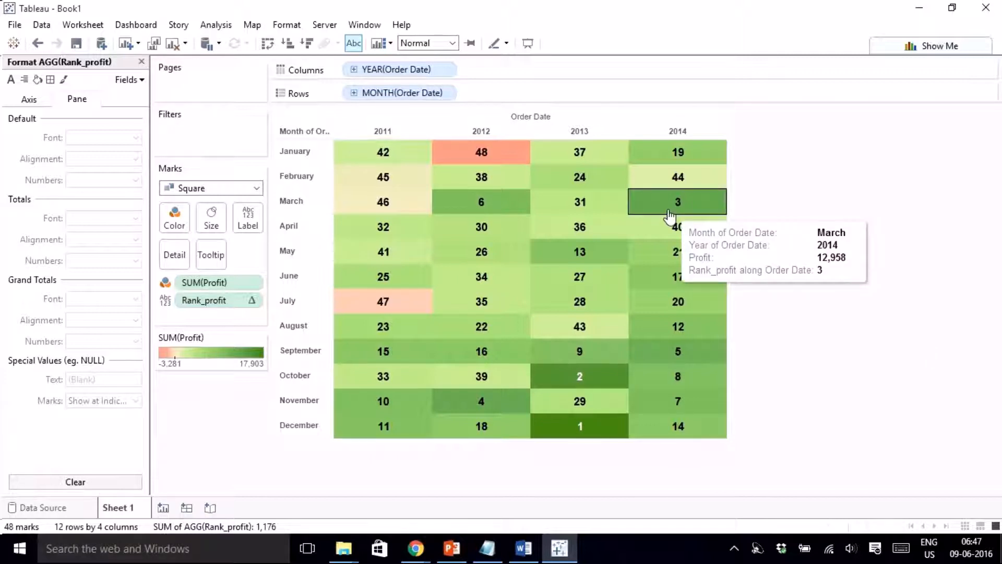
mouse_move(488, 416)
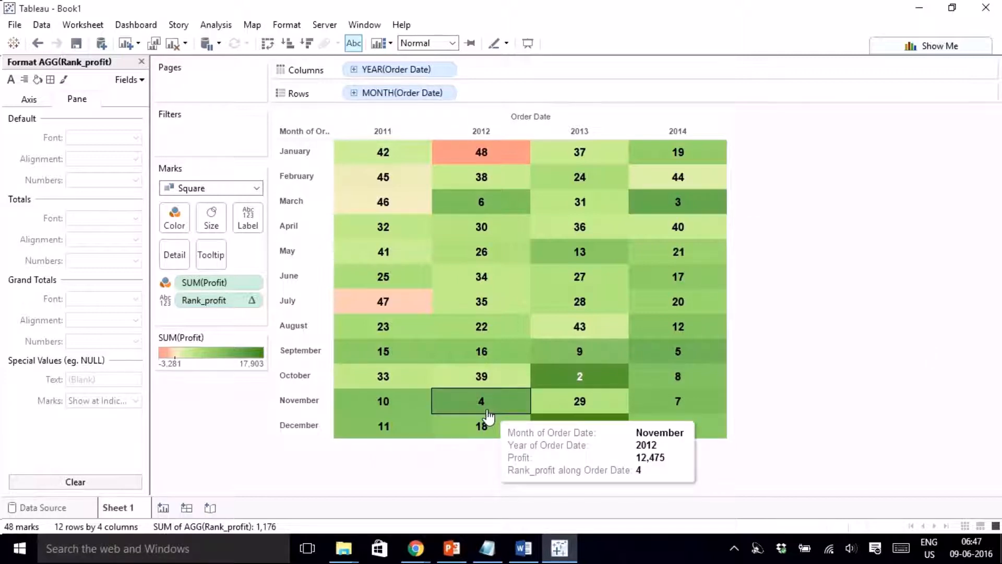
mouse_move(695, 360)
mouse_move(485, 152)
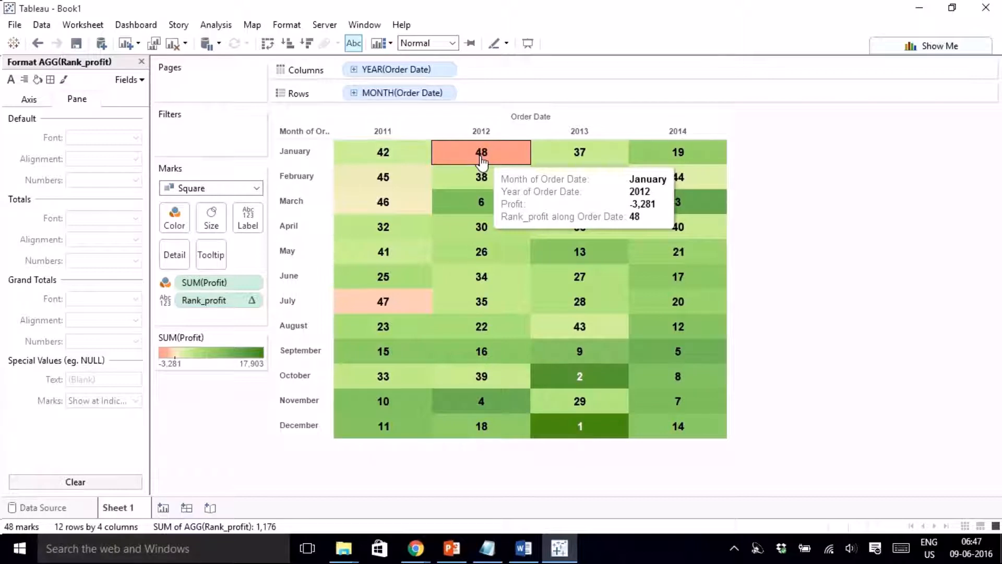
mouse_move(398, 217)
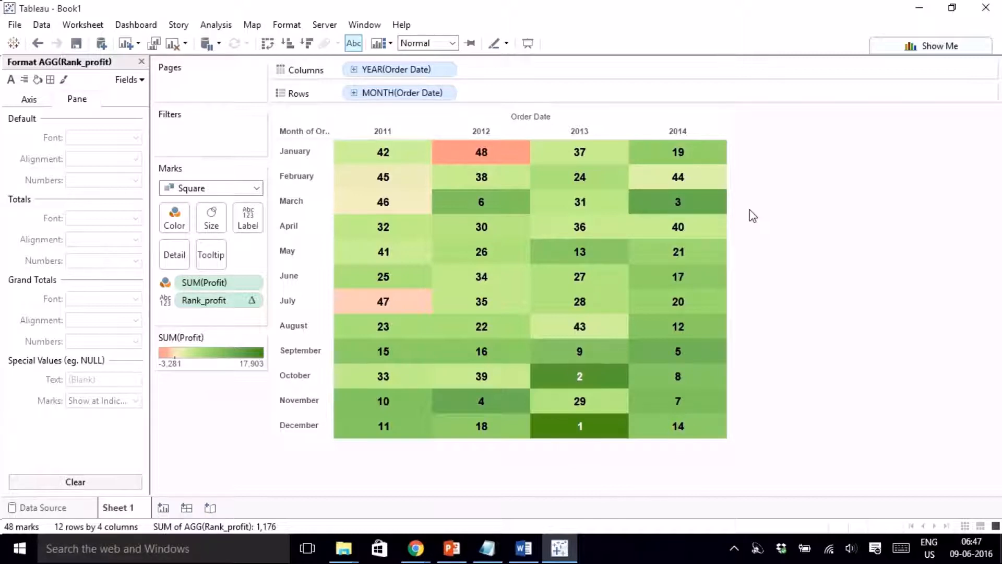
- Add SUM(Profit) to the labels, showing each month's profit (e.g. 17,903) under its rank
left_click(141, 62)
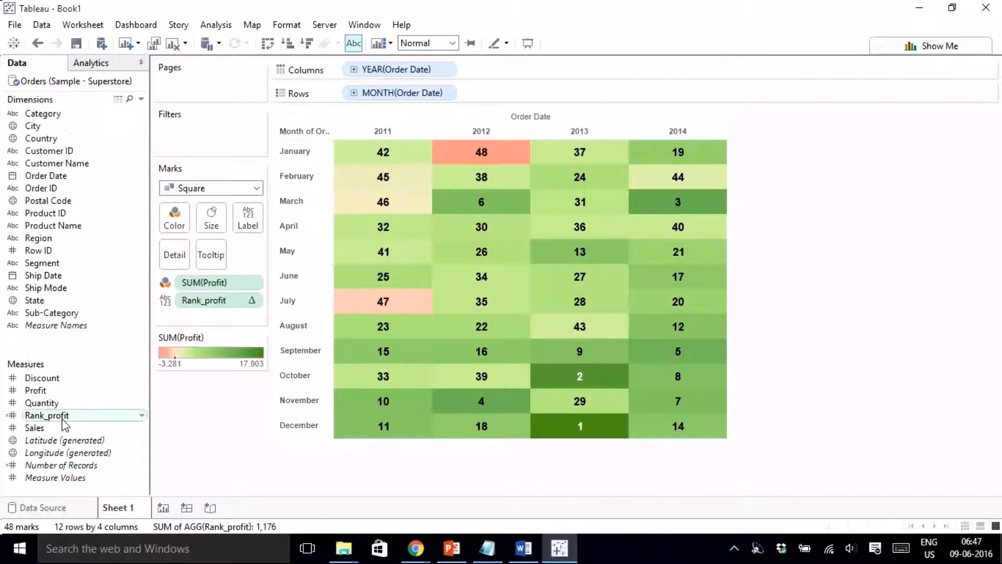
left_click_drag(63, 418, 248, 227)
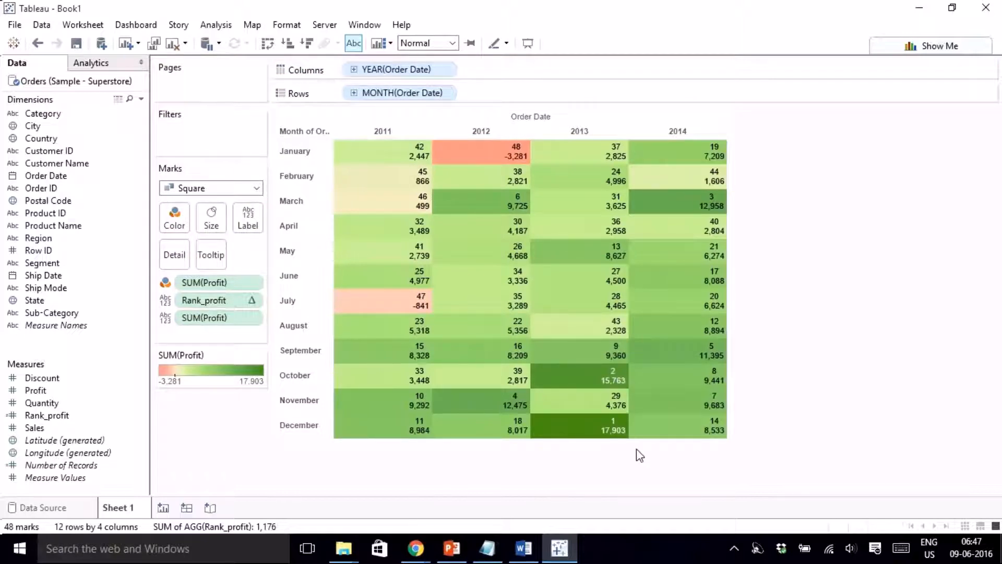
mouse_move(611, 440)
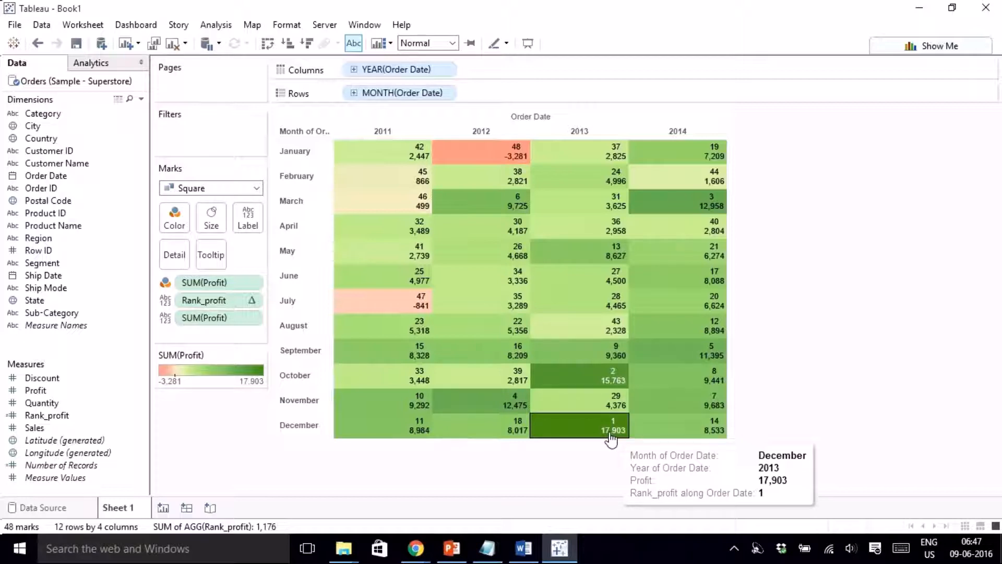
mouse_move(450, 559)
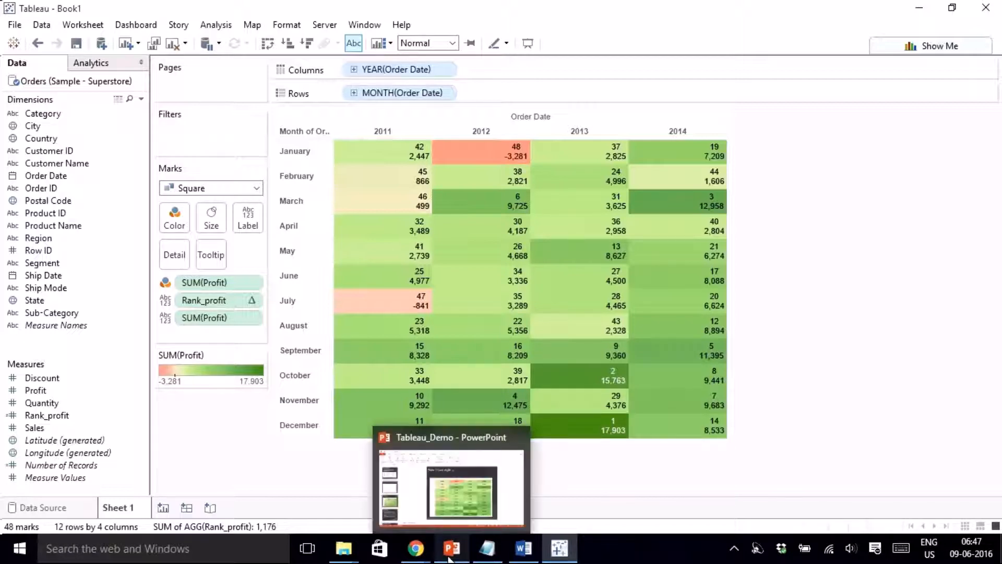
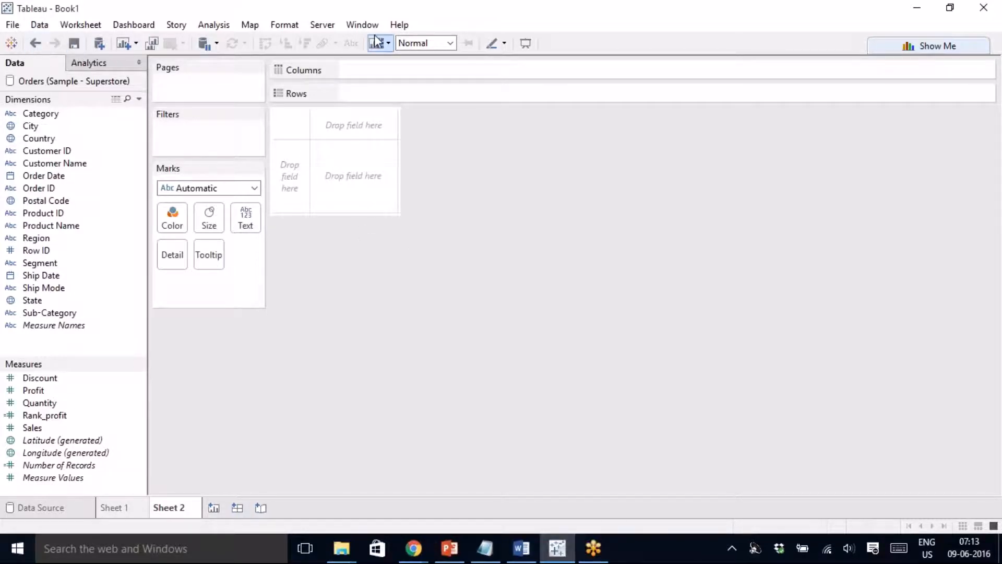
- Glance at Show Me and the Sheet 1 heatmap, then add a blank Sheet 3 after Sheet 2
left_click(1001, 101)
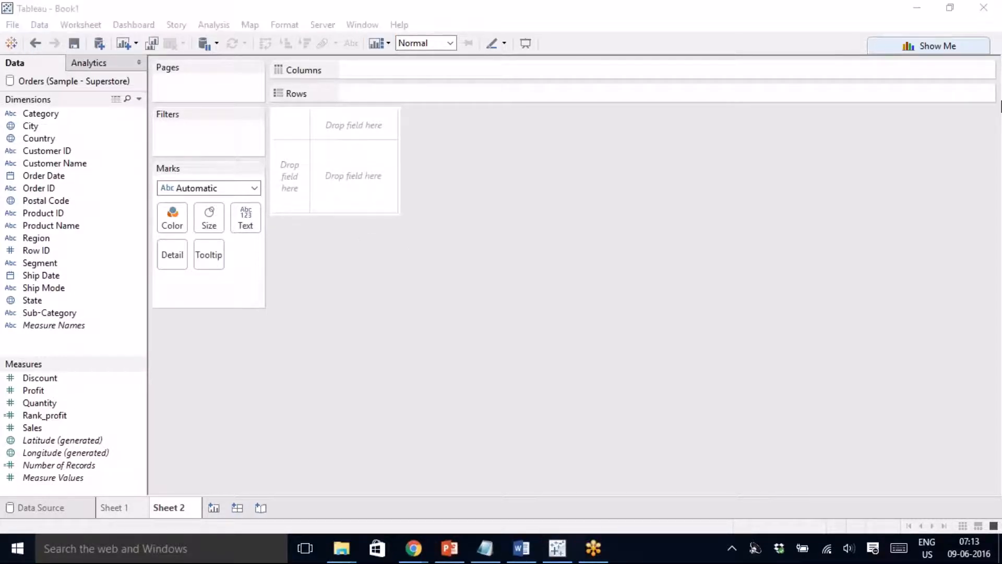
left_click(938, 46)
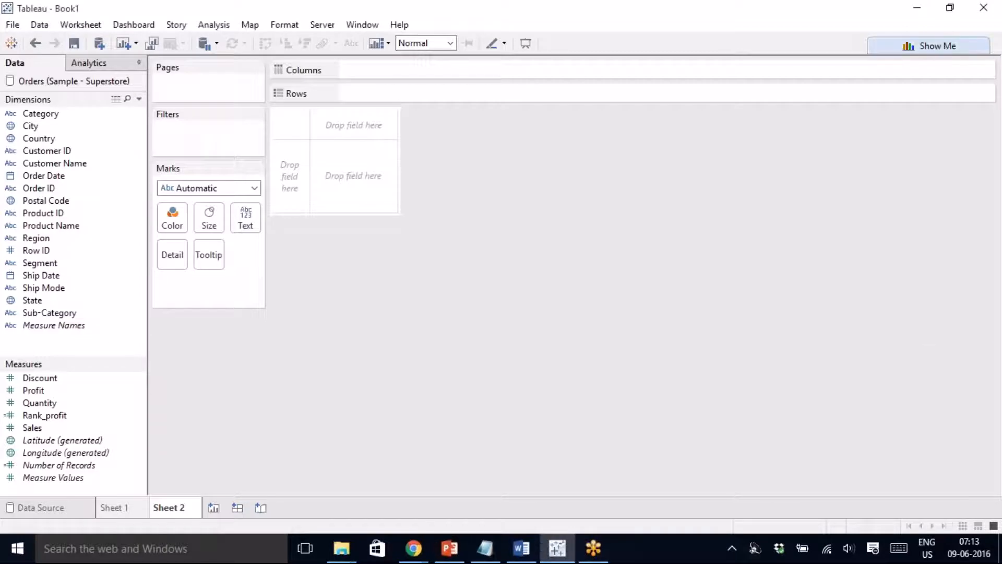
left_click(938, 46)
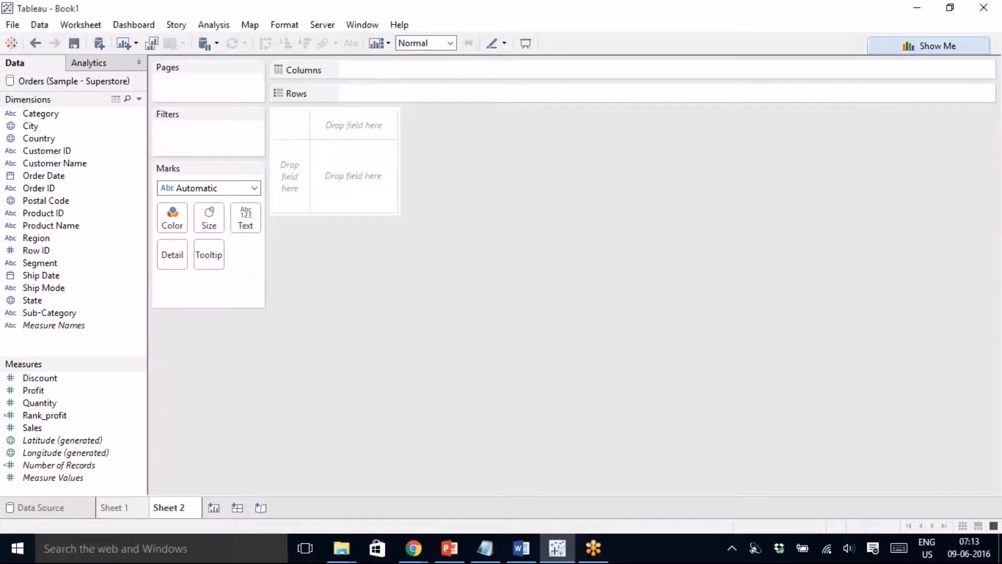
left_click(128, 513)
left_click(167, 507)
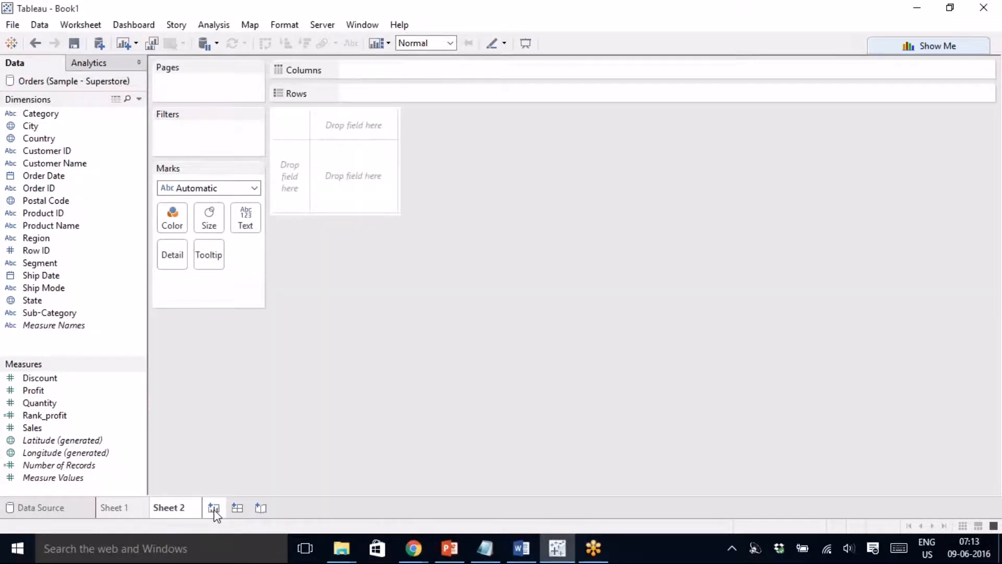
left_click(214, 512)
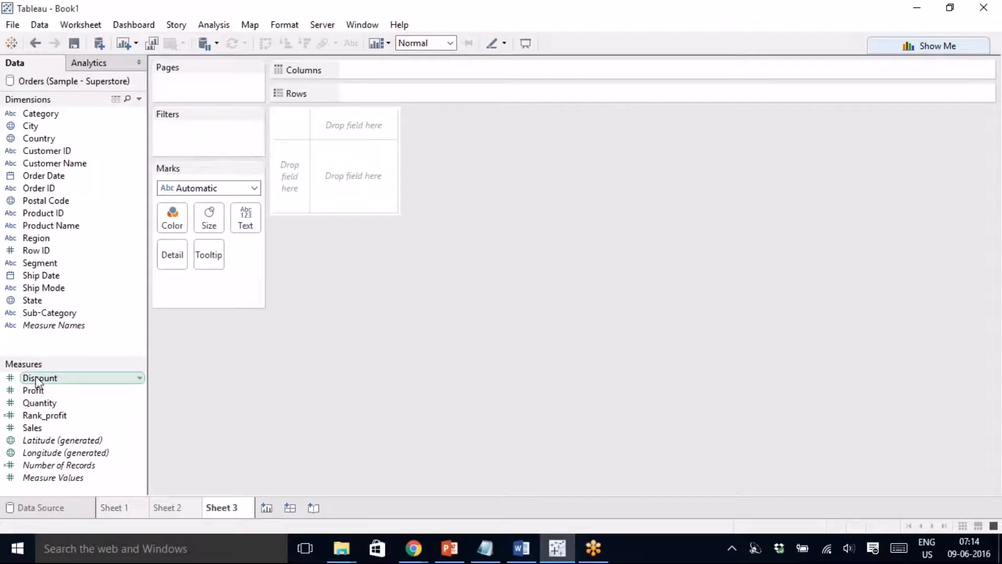
left_click(40, 380)
right_click(41, 381)
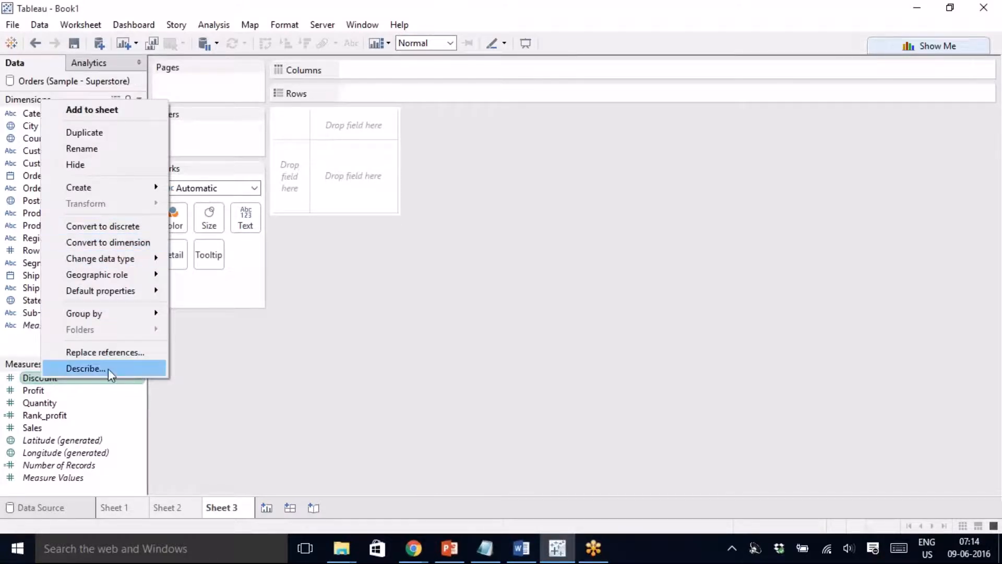
left_click(30, 346)
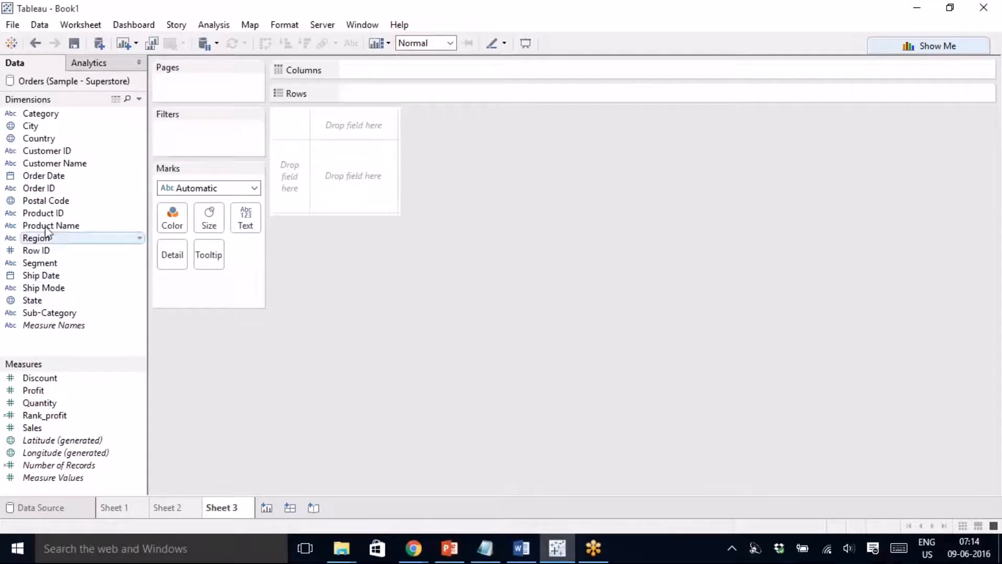
left_click(59, 311)
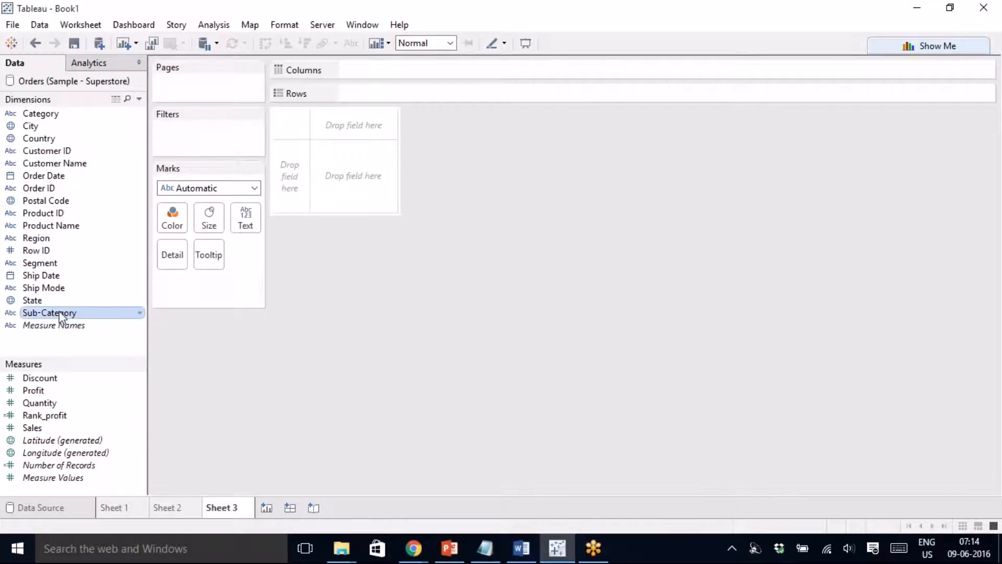
double_click(58, 311)
key("ctrl+z")
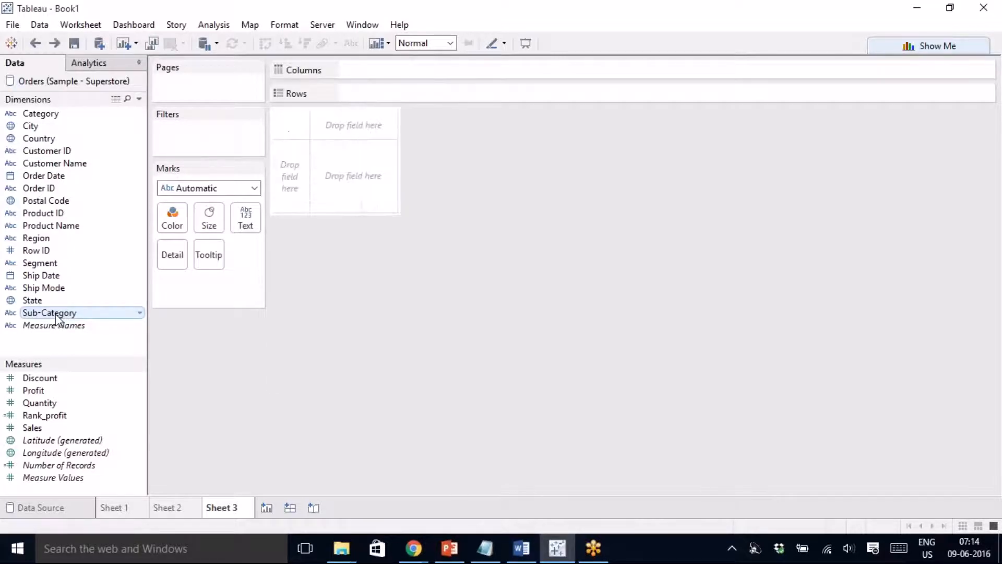
- Plot SUM(Sales) against SUM(Profit) and label each of the 17 points with its Sub-Category
double_click(48, 390)
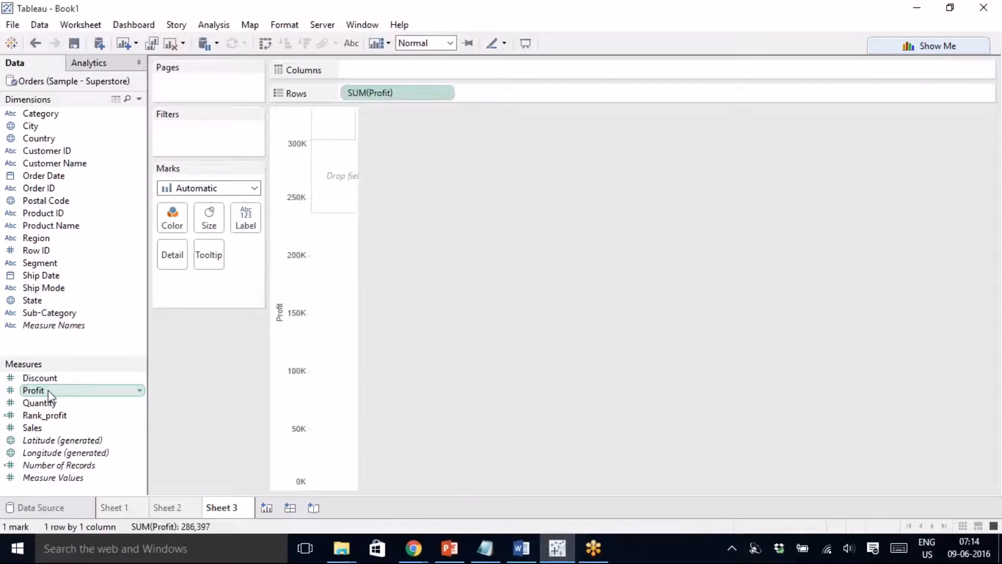
left_click(40, 429)
double_click(40, 429)
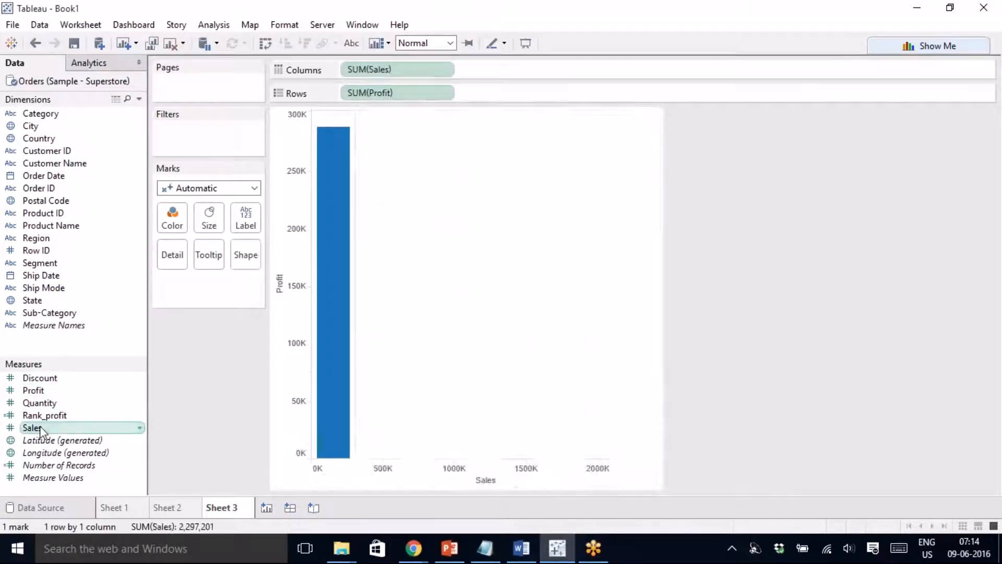
left_click(45, 416)
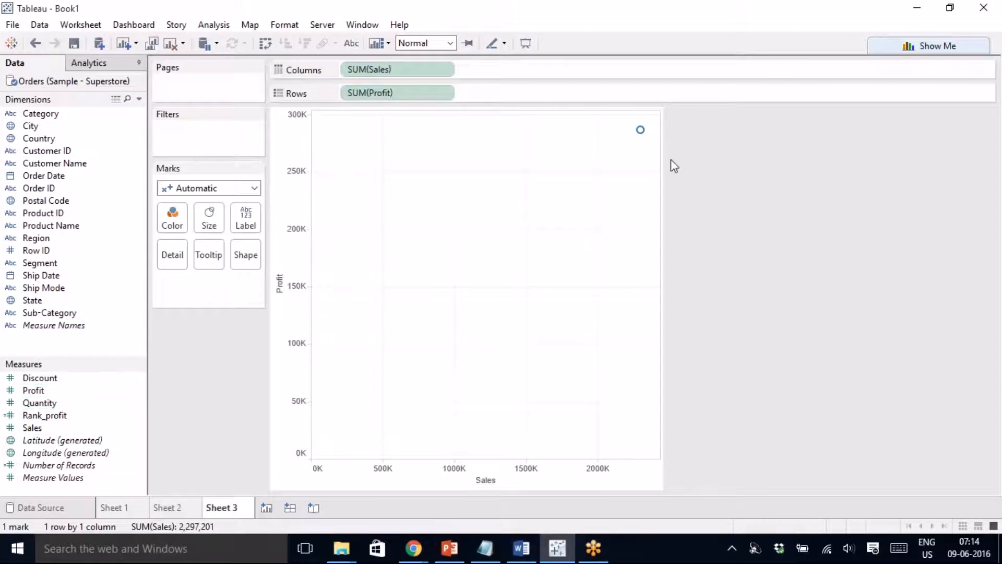
mouse_move(642, 143)
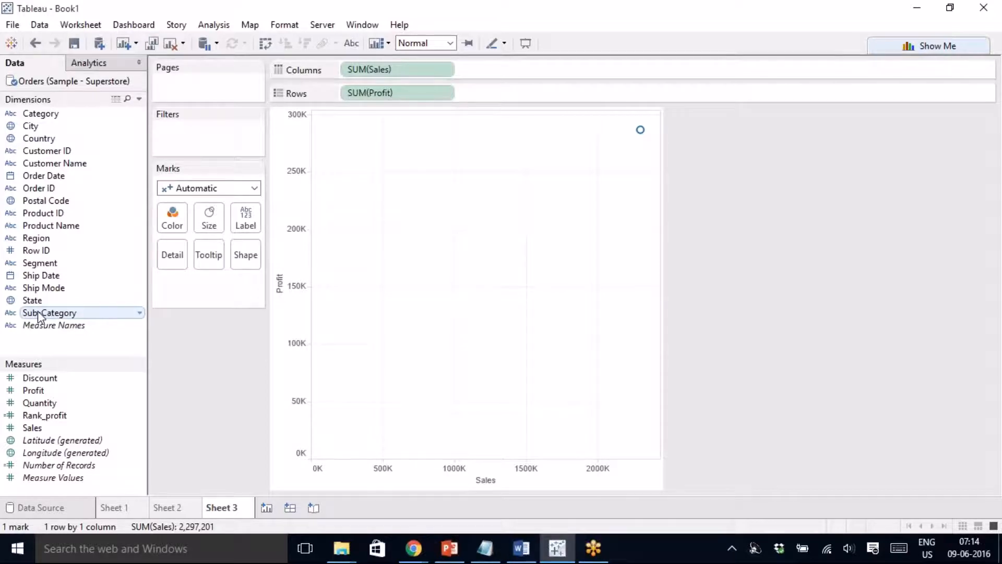
left_click_drag(38, 316, 242, 225)
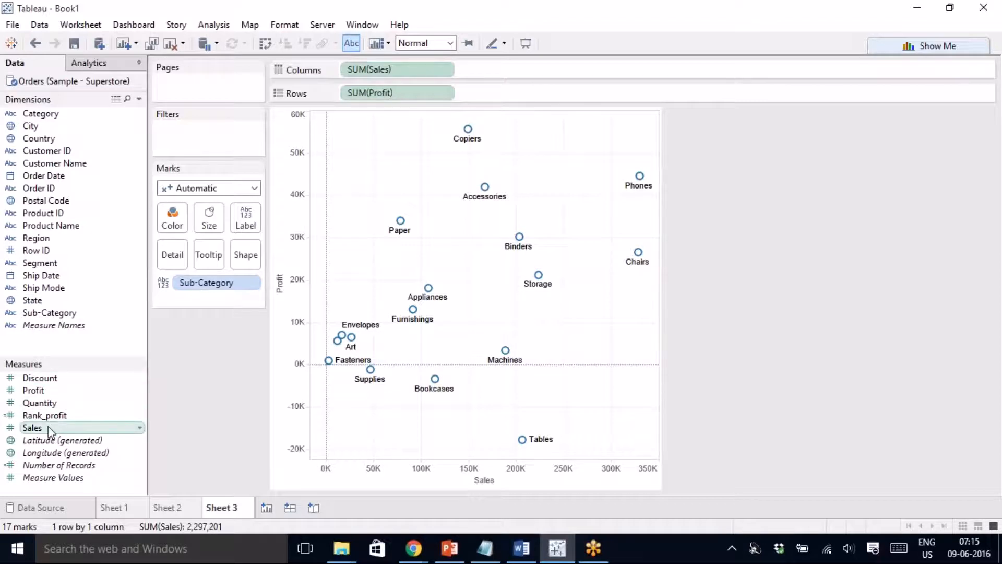
- Size the points by Sales, colour them by Profit, and make them filled circles
left_click_drag(49, 428, 209, 221)
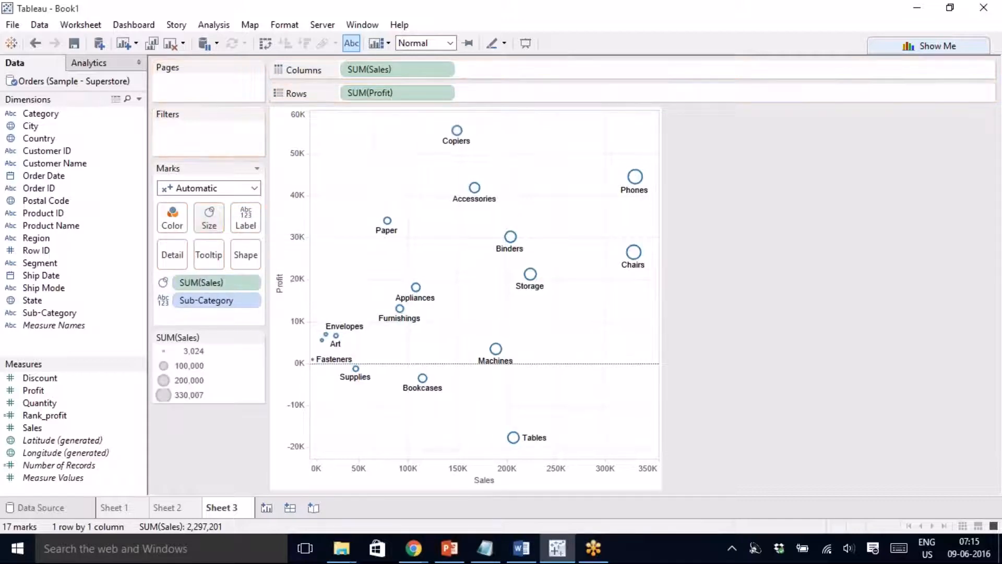
left_click_drag(34, 390, 169, 222)
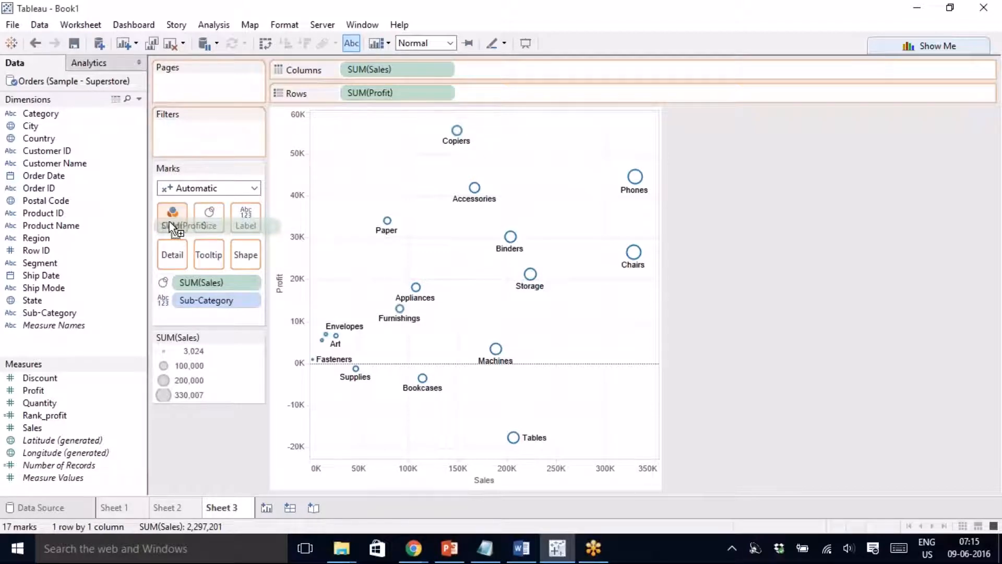
left_click_drag(169, 222, 169, 221)
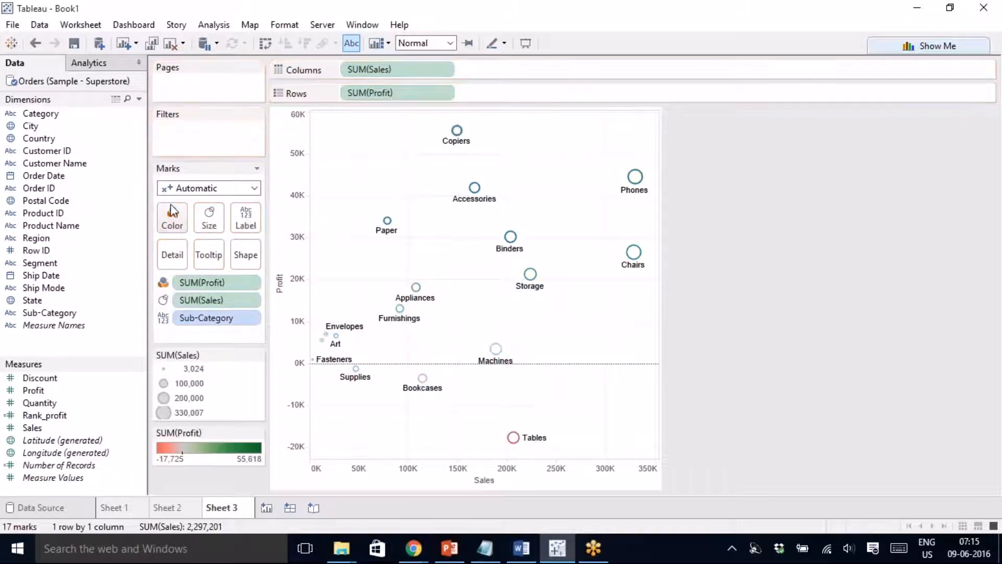
left_click(184, 187)
left_click(196, 289)
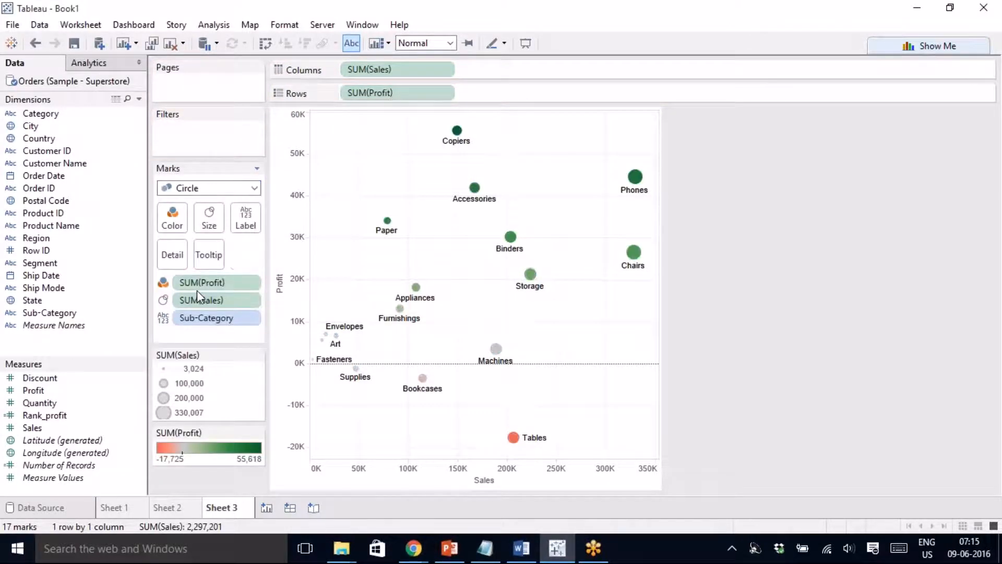
- Enlarge the circles with the Size slider and set their colour opacity to about 75%
left_click(209, 218)
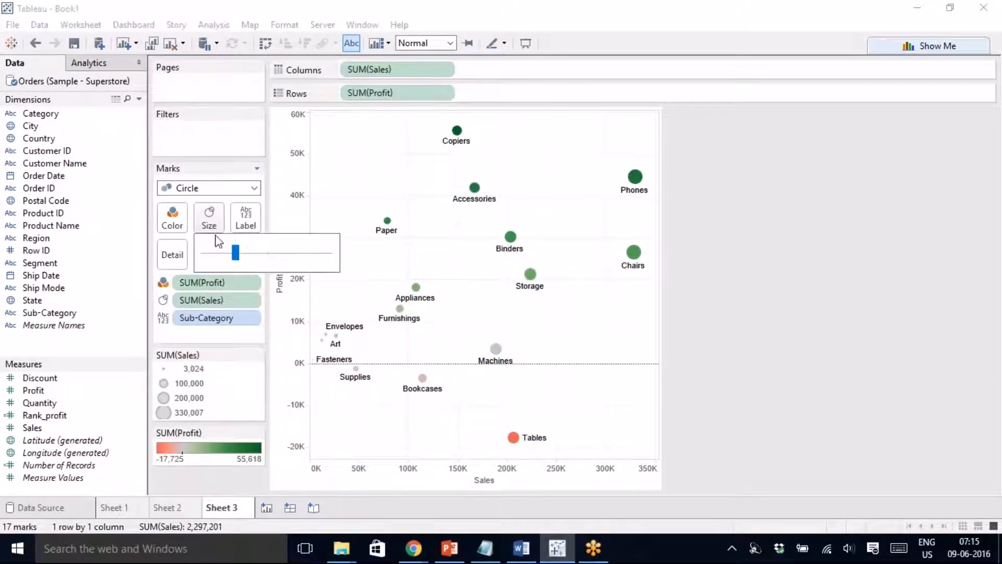
left_click_drag(237, 256, 269, 261)
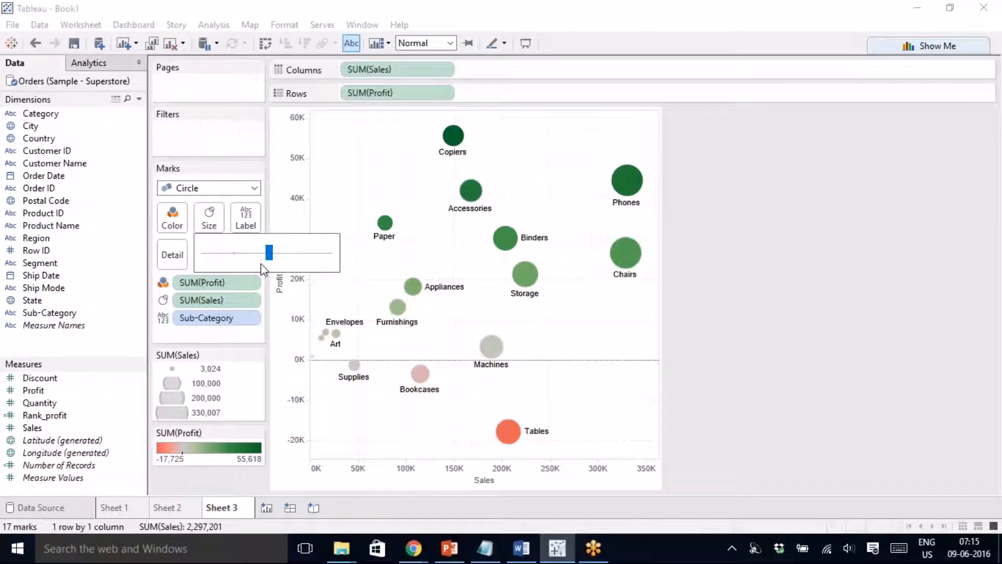
left_click(172, 218)
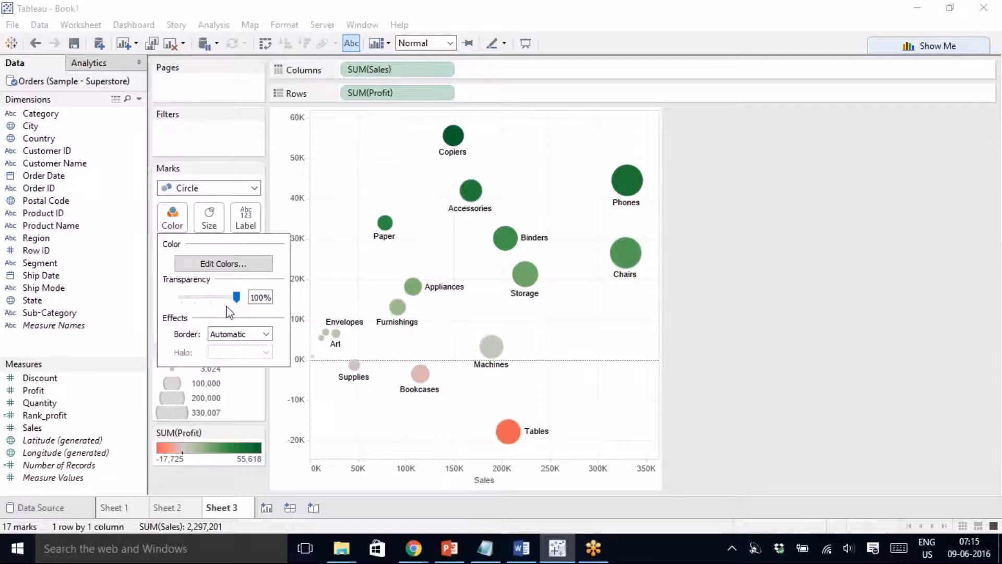
left_click_drag(237, 297, 222, 297)
left_click(773, 250)
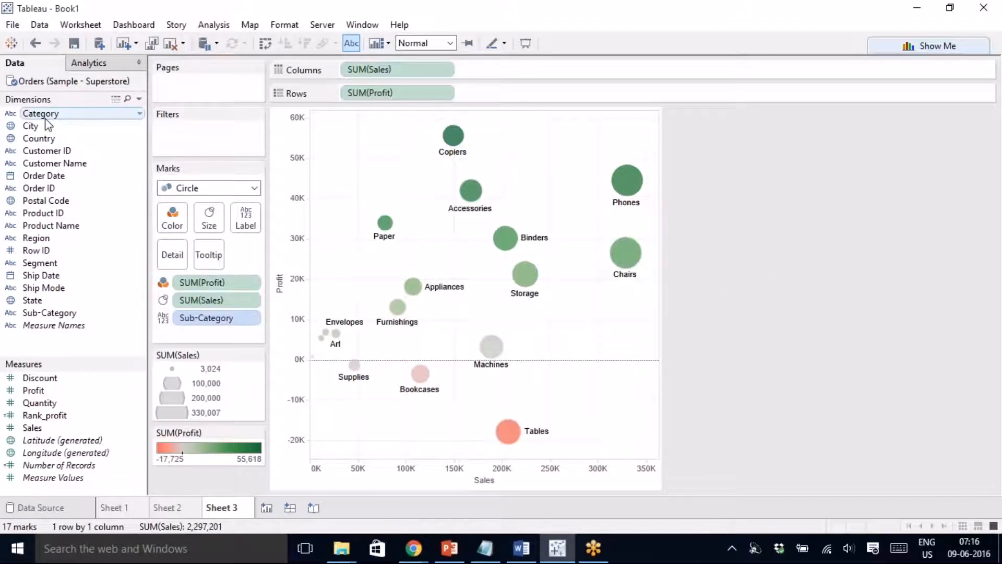
- Add table-wide Sales and Profit average lines to form quadrants, and fit the chart to Entire View
left_click(103, 64)
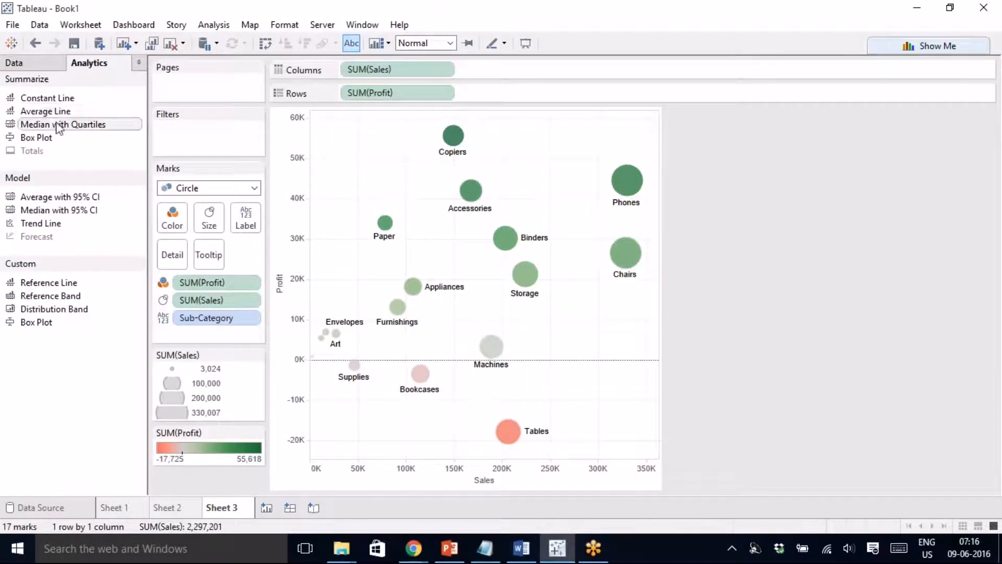
left_click_drag(60, 111, 410, 146)
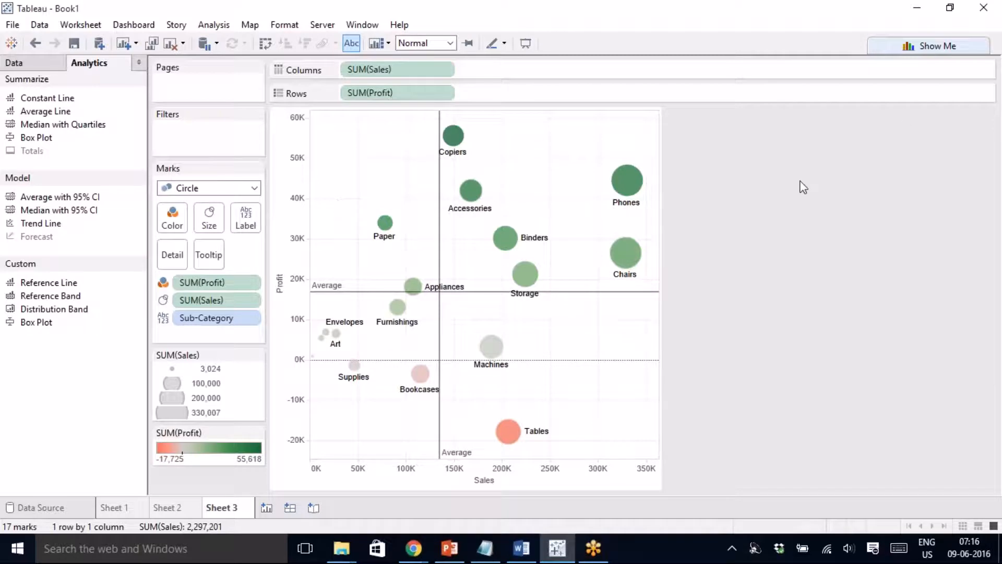
left_click(450, 44)
left_click(423, 92)
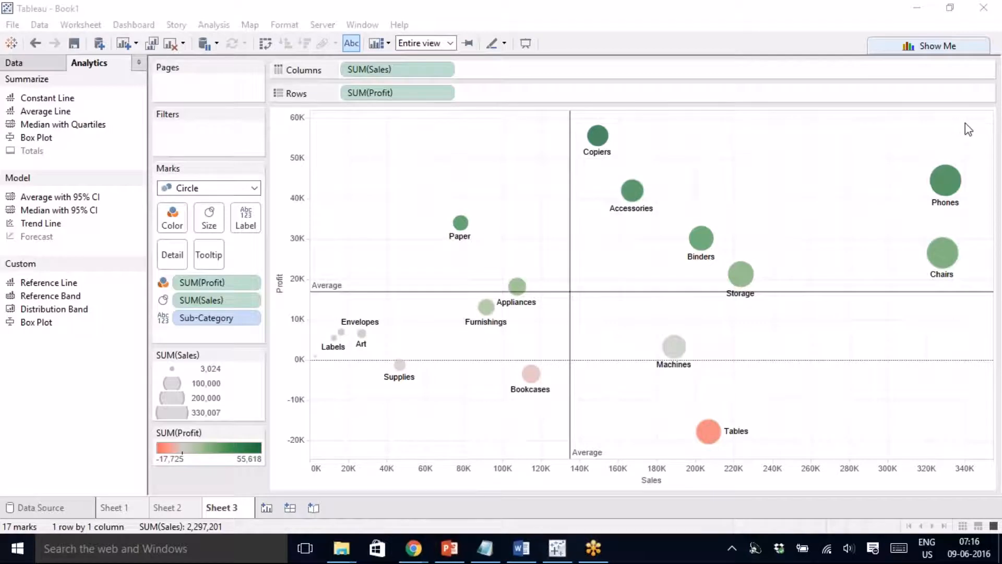
mouse_move(718, 441)
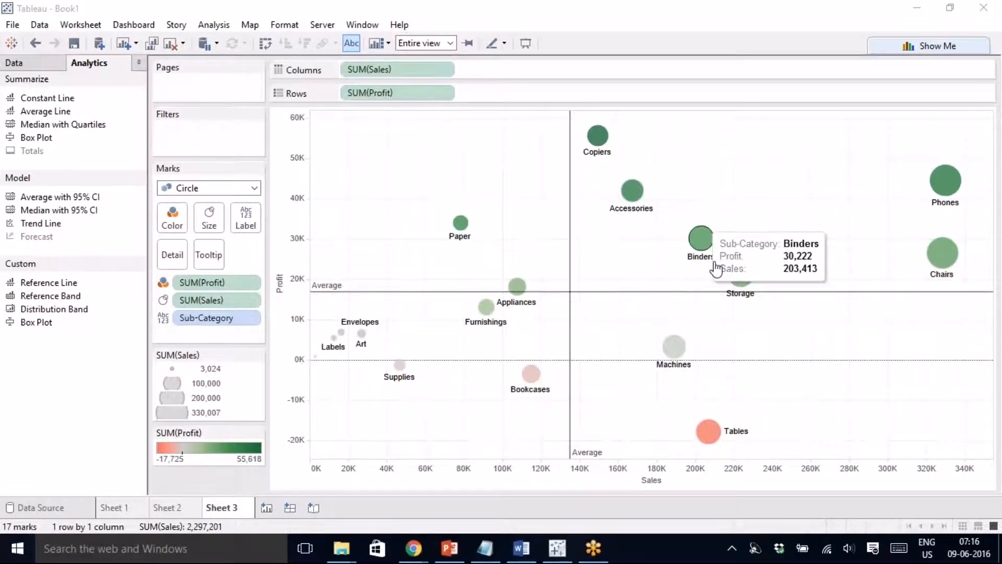
mouse_move(726, 292)
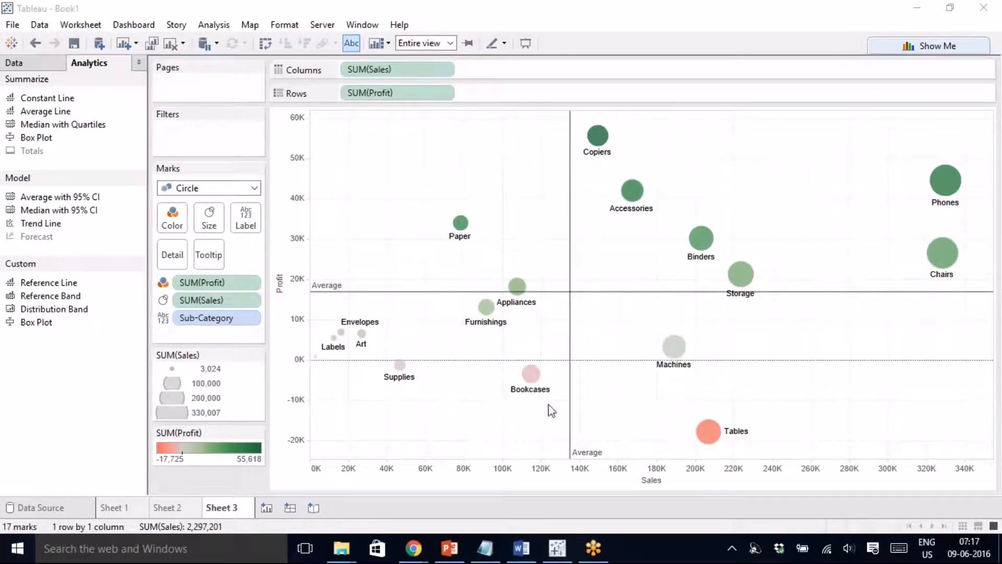
mouse_move(410, 299)
mouse_move(461, 222)
mouse_move(228, 512)
mouse_move(706, 240)
mouse_move(600, 138)
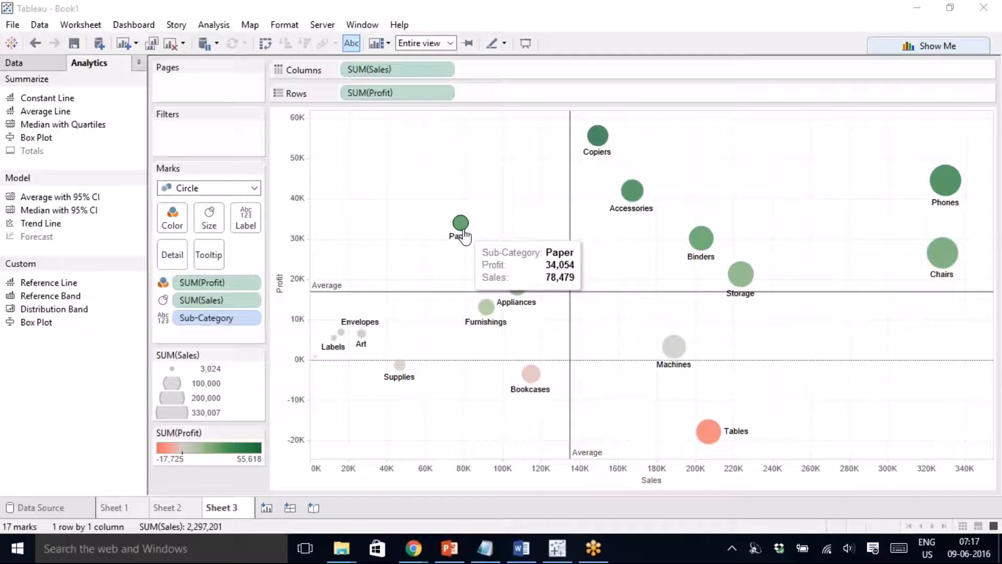
mouse_move(636, 200)
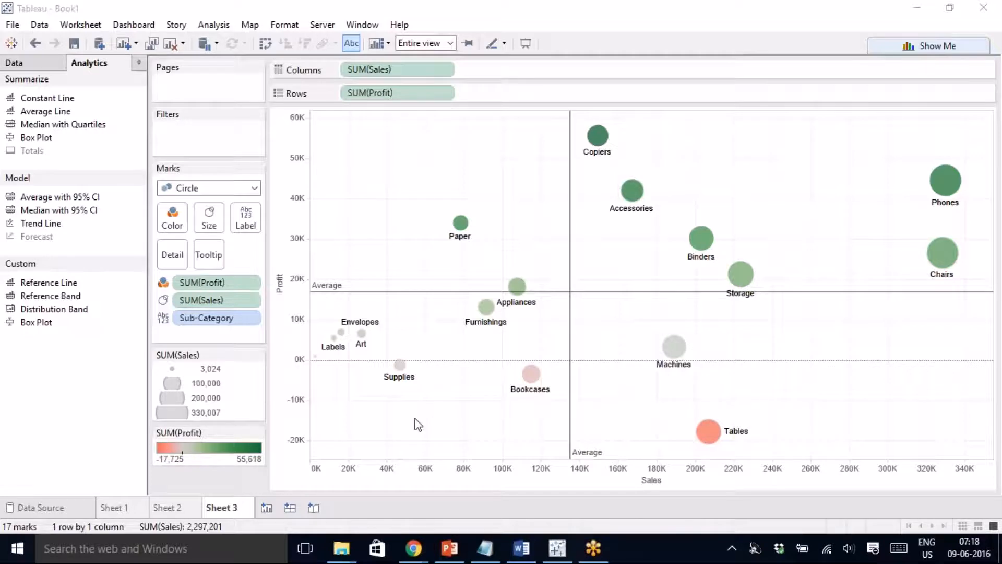
- Create Sheet 4 and, after undoing trial State and City maps, map State on generated latitude/longitude
left_click(267, 508)
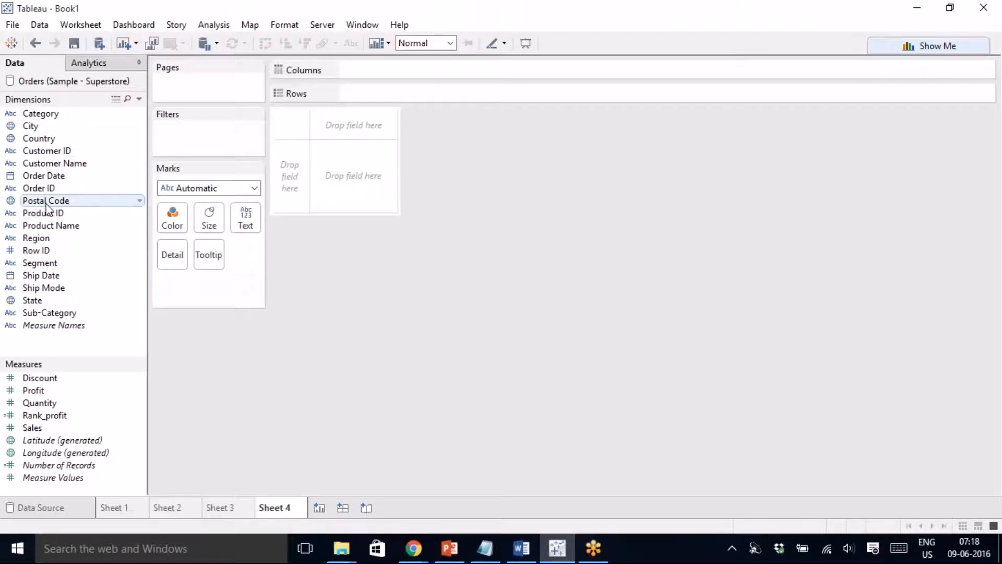
left_click(30, 302)
double_click(30, 302)
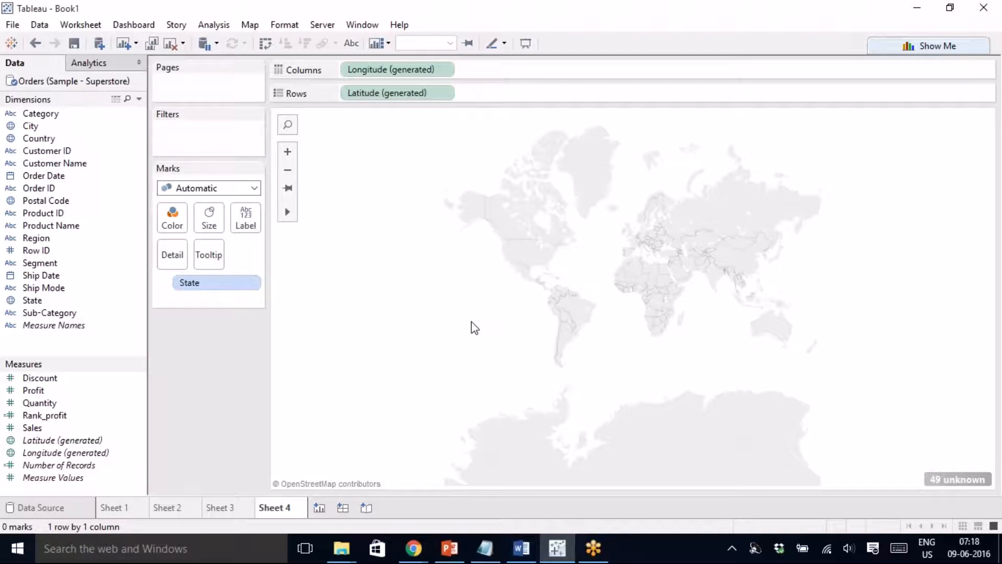
key("ctrl+z")
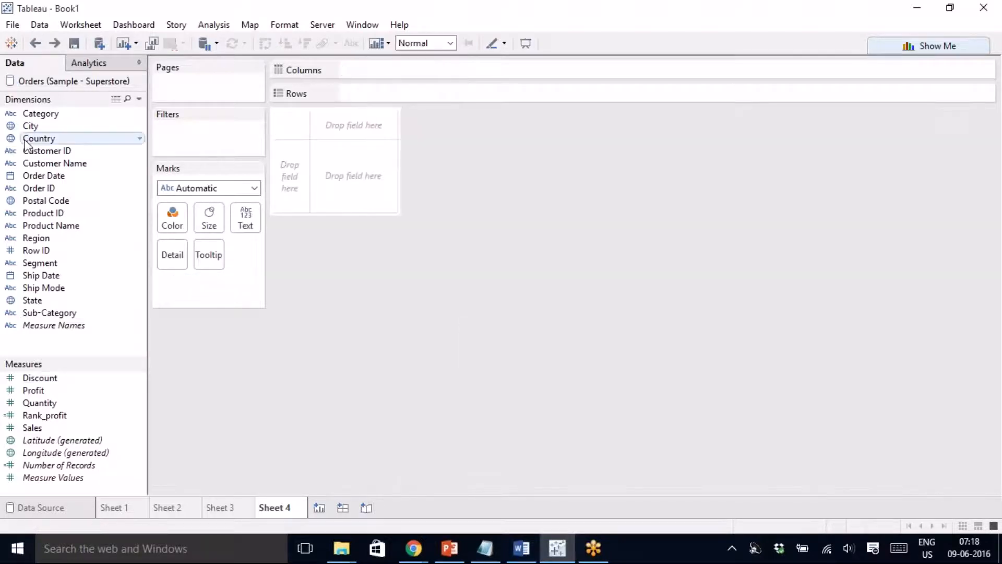
double_click(33, 128)
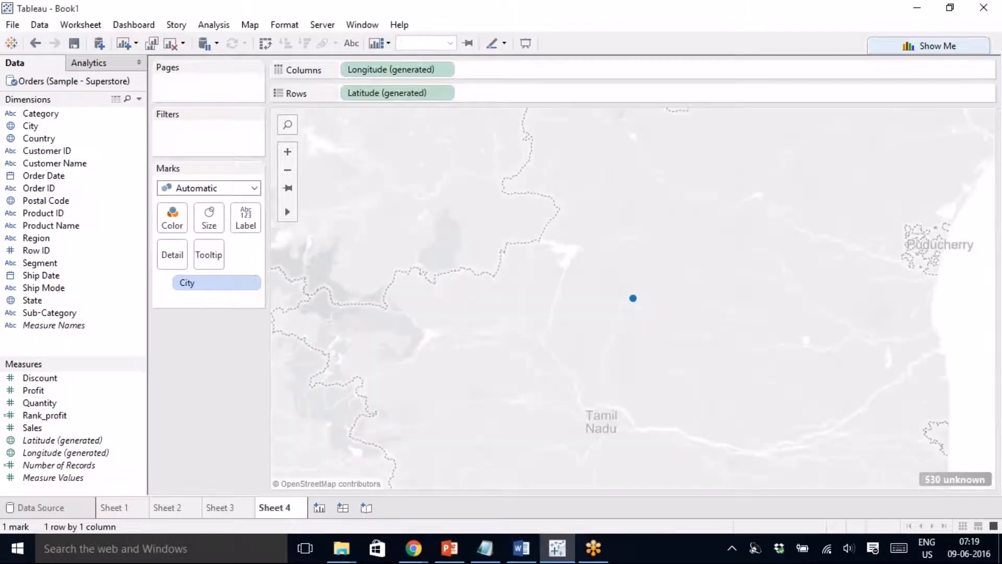
key("ctrl+z")
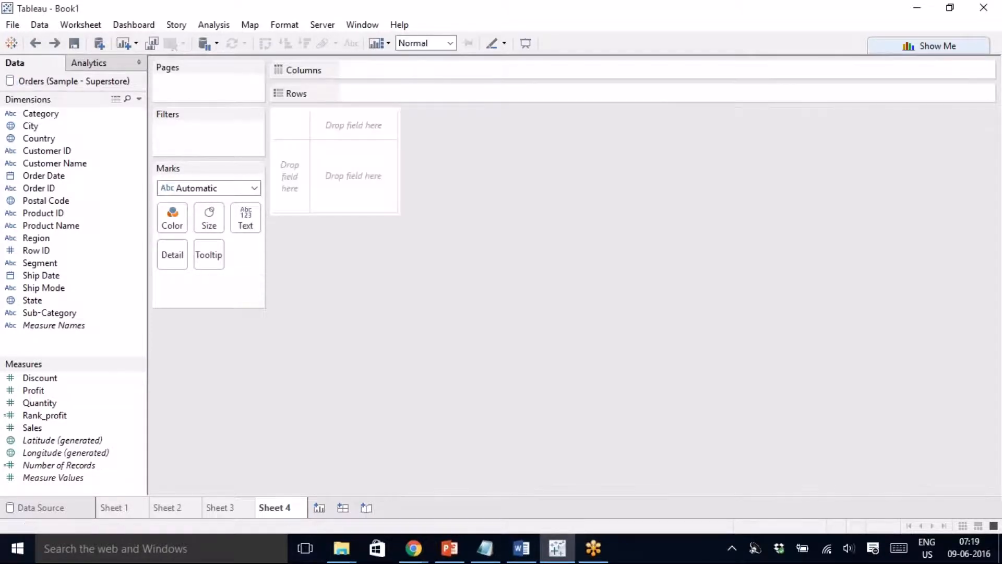
double_click(51, 299)
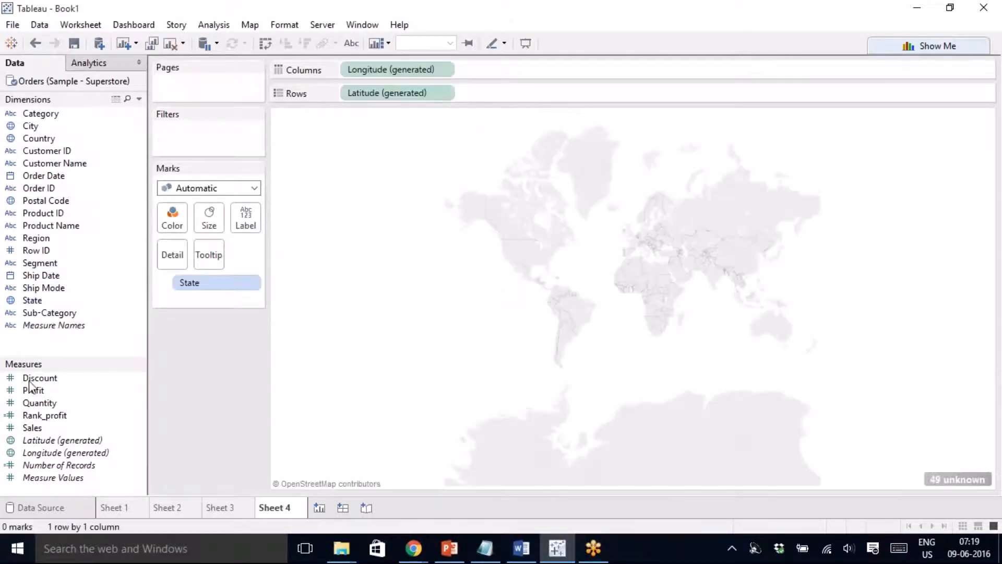
- Size the state marks by SUM(Sales), colour them by SUM(Profit), then add a blank Sheet 5
left_click(45, 430)
double_click(46, 430)
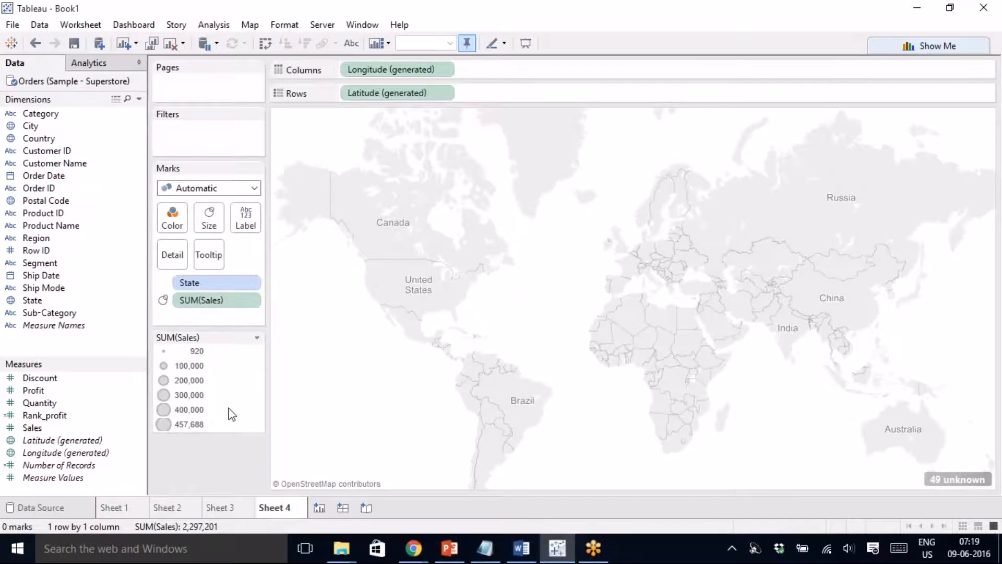
left_click_drag(53, 395, 538, 329)
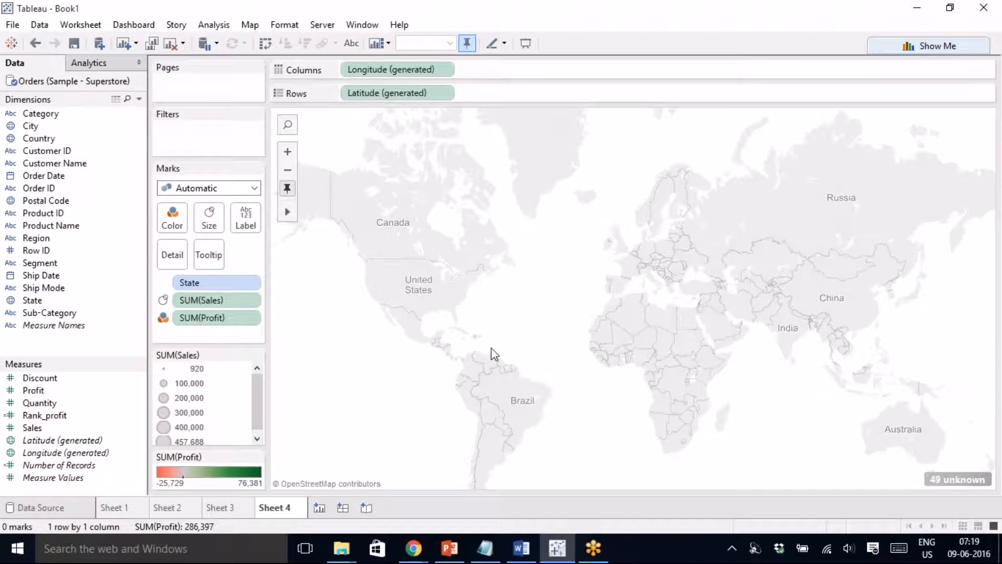
left_click(319, 511)
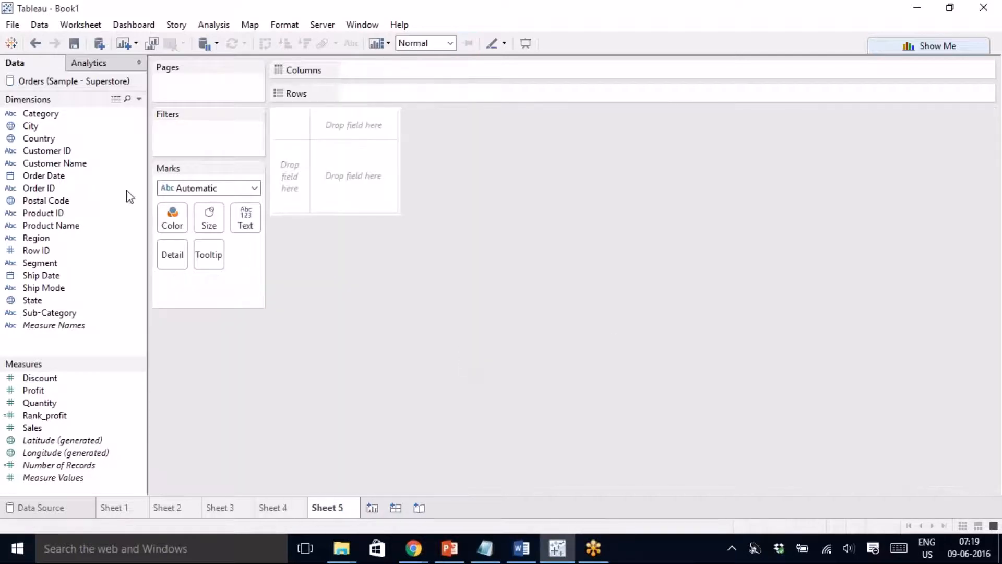
- Connect Sheet 5 to the saved Sample - Superstore data source from the Start Page
left_click(12, 25)
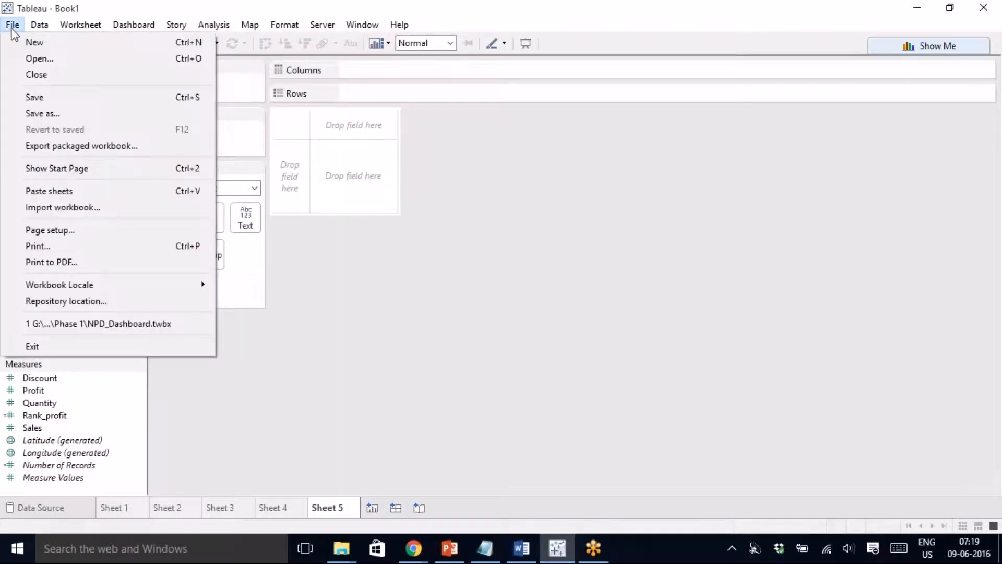
left_click(12, 26)
left_click(11, 44)
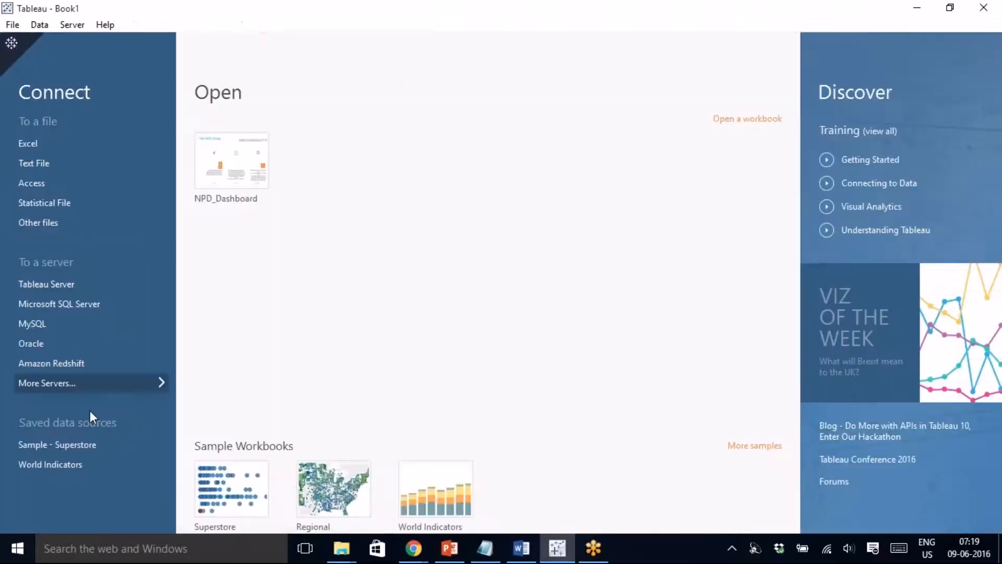
left_click(81, 448)
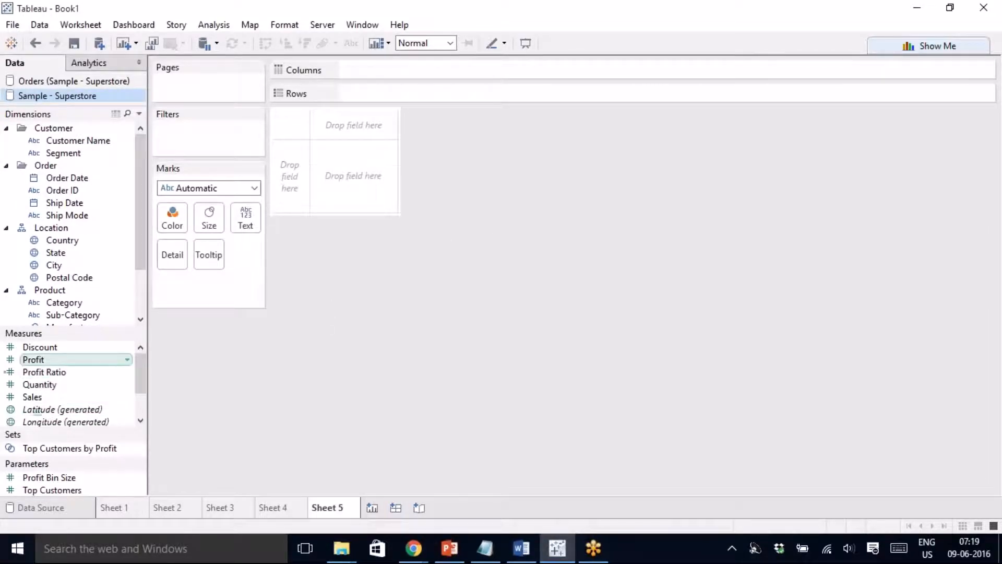
- Map the 49 states on Sheet 5 and size their dots by SUM(Profit) instead of Sales
left_click(63, 252)
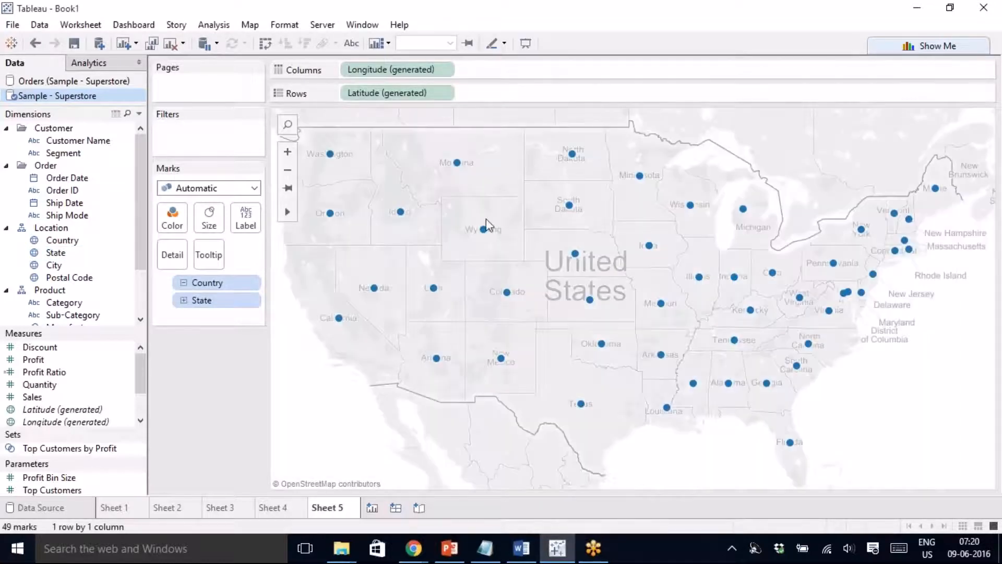
left_click(42, 397)
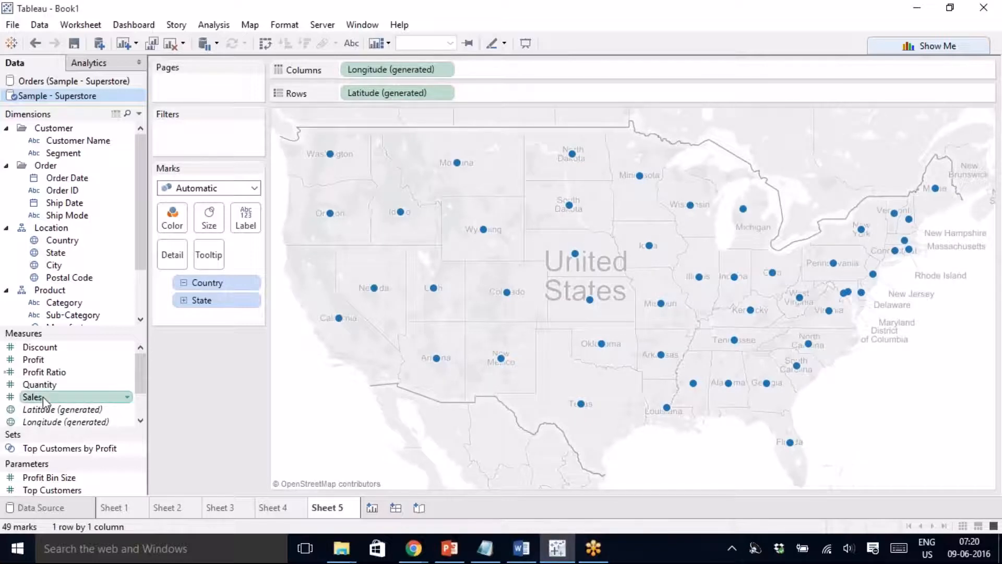
double_click(42, 397)
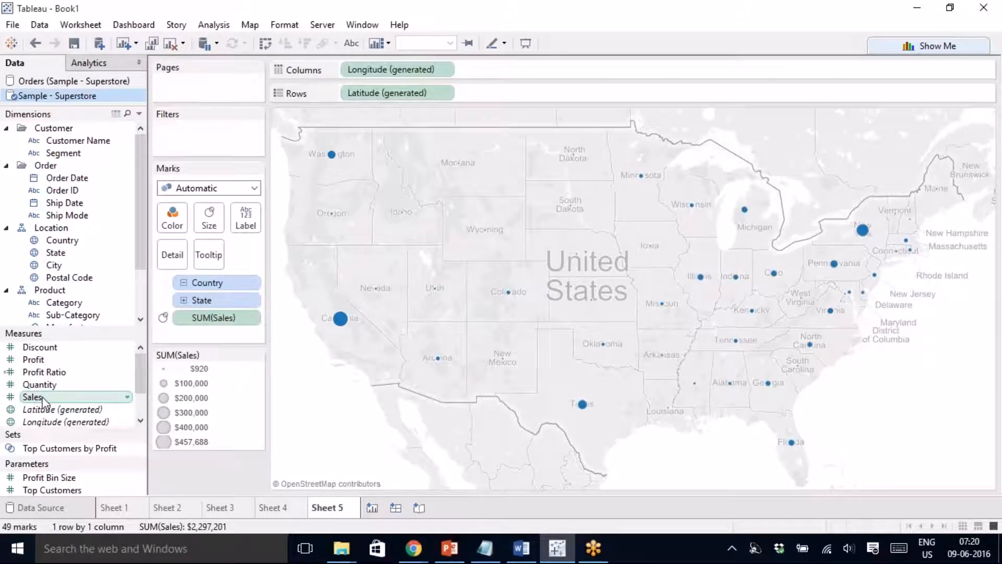
mouse_move(342, 324)
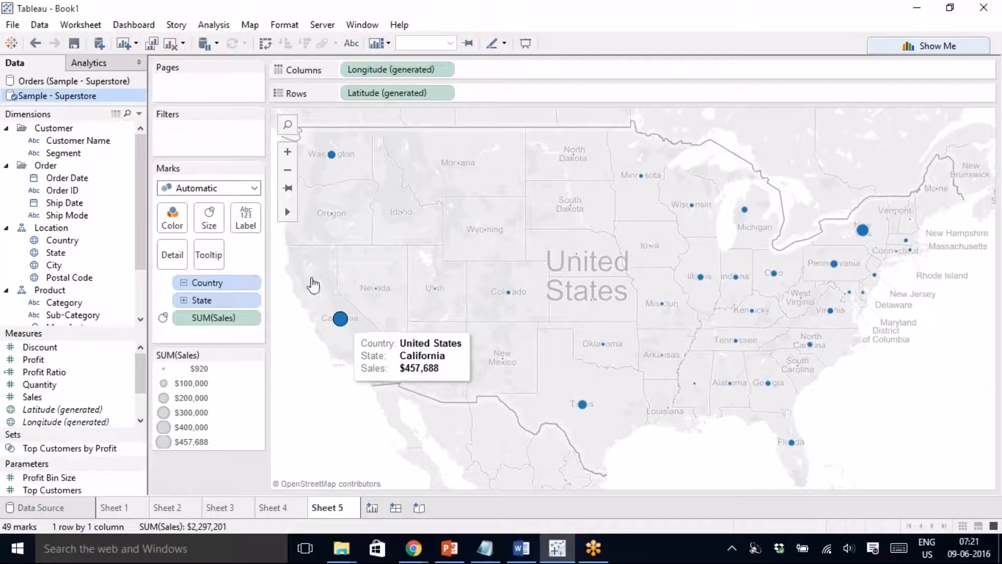
left_click(212, 189)
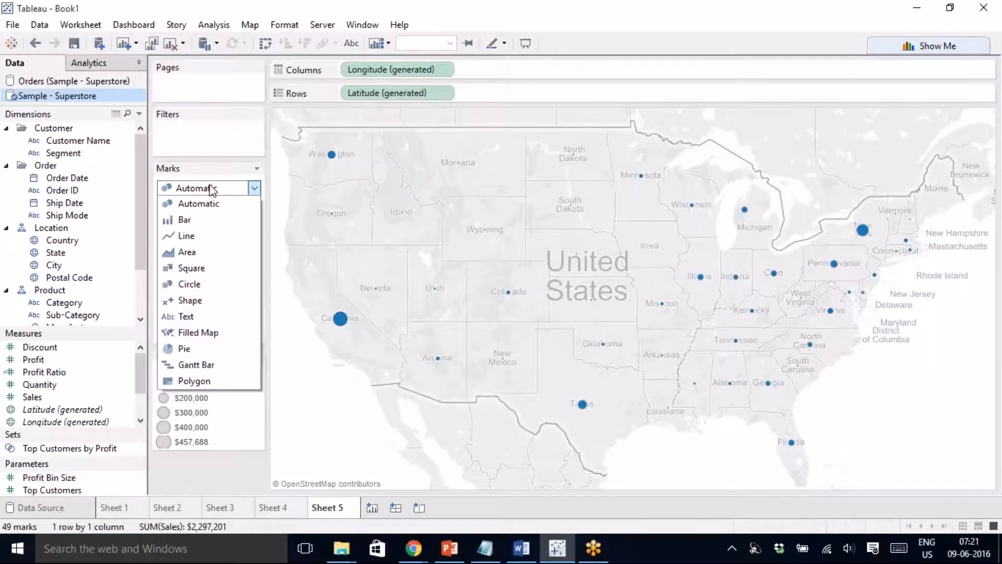
left_click(301, 378)
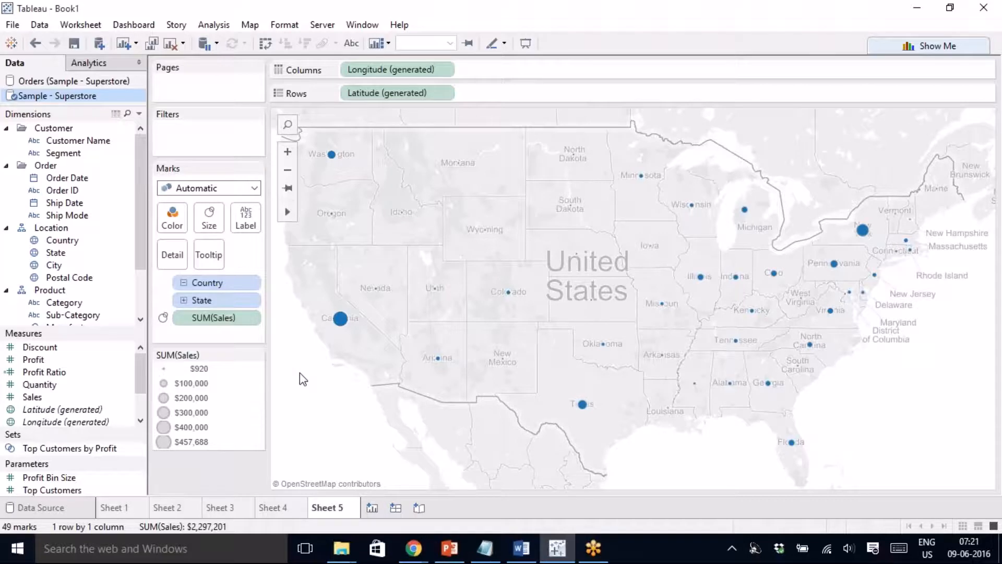
key("ctrl+z")
left_click_drag(42, 364, 393, 359)
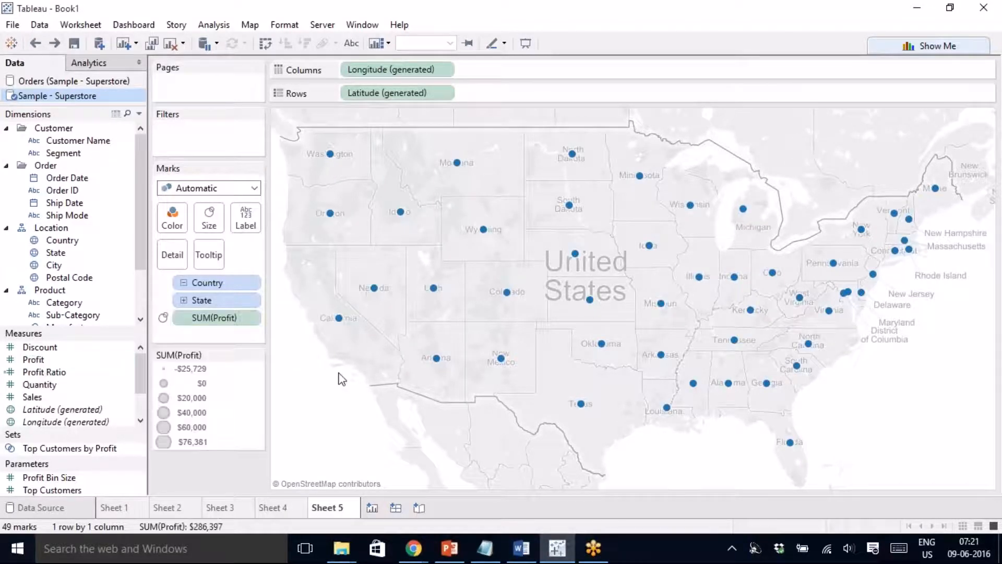
left_click(195, 189)
- Switch the marks to Filled Map and shade the states red to green by SUM(Profit)
left_click(191, 331)
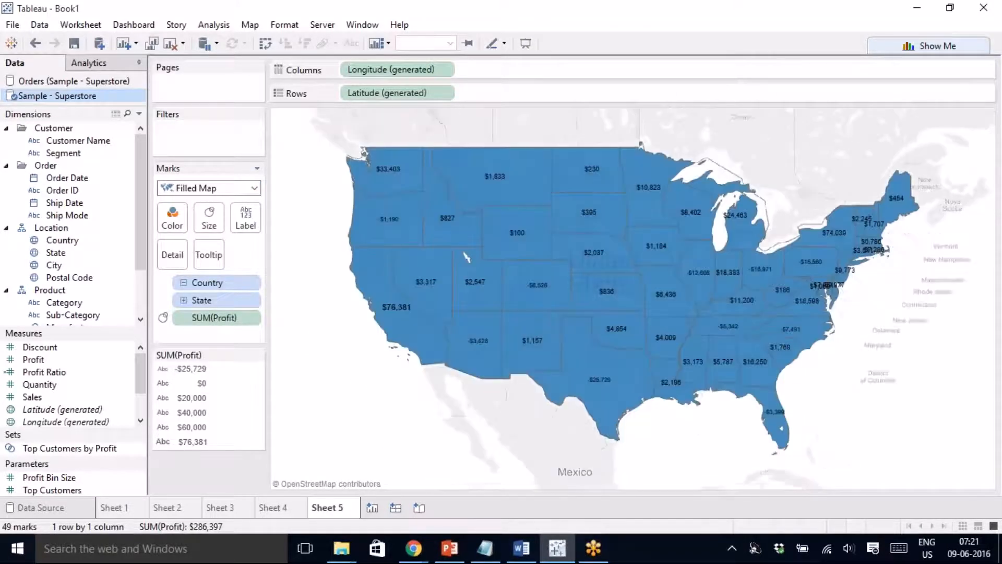
left_click_drag(83, 359, 172, 220)
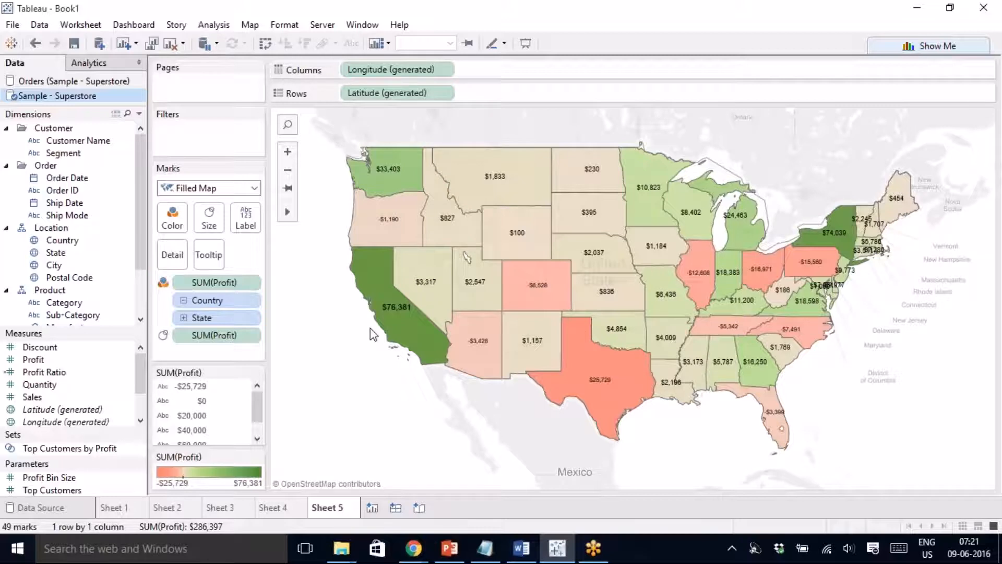
mouse_move(587, 359)
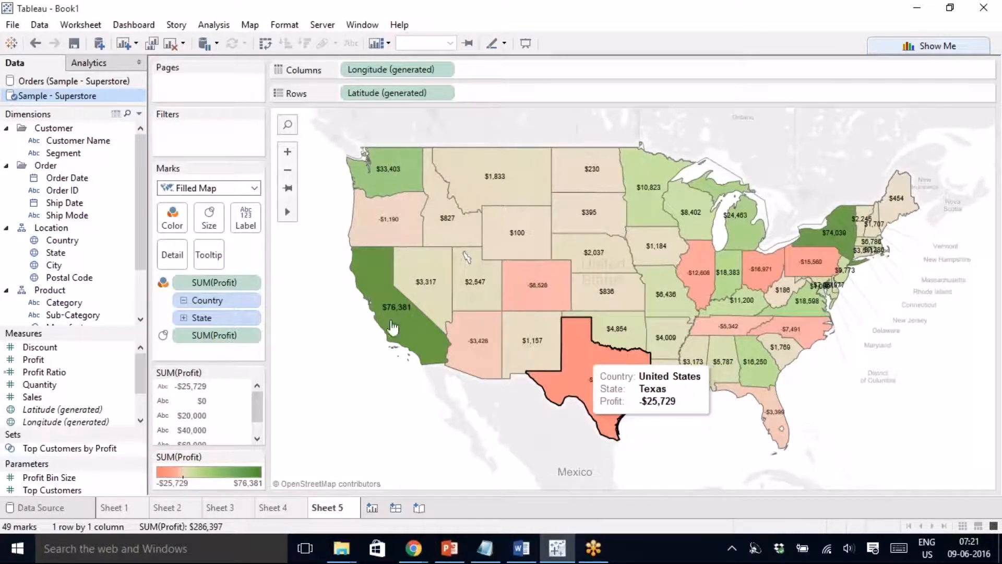
mouse_move(421, 332)
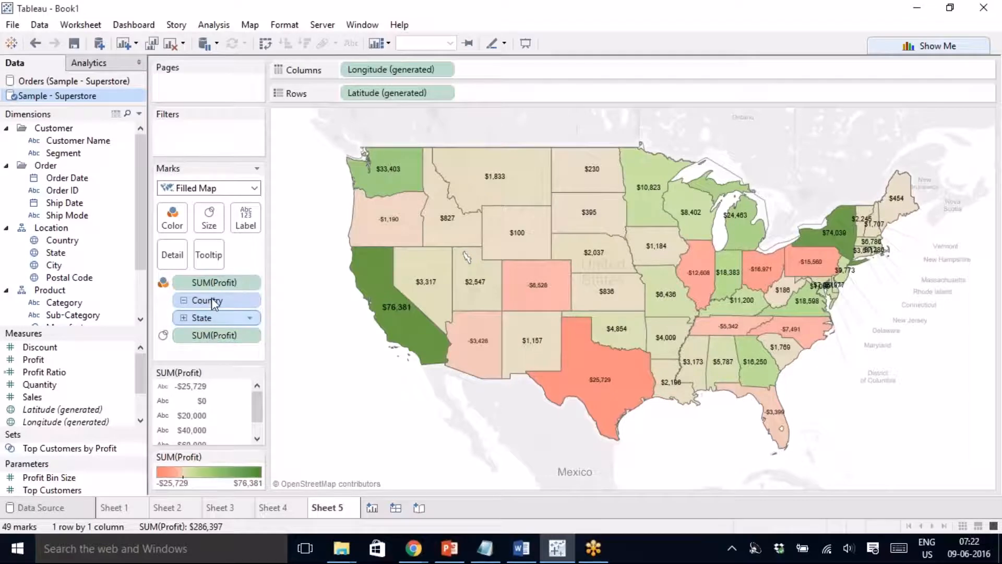
- Label each state with its total Sales (e.g. Texas $170,188) and drop the SUM(Profit) size pill
left_click(226, 342)
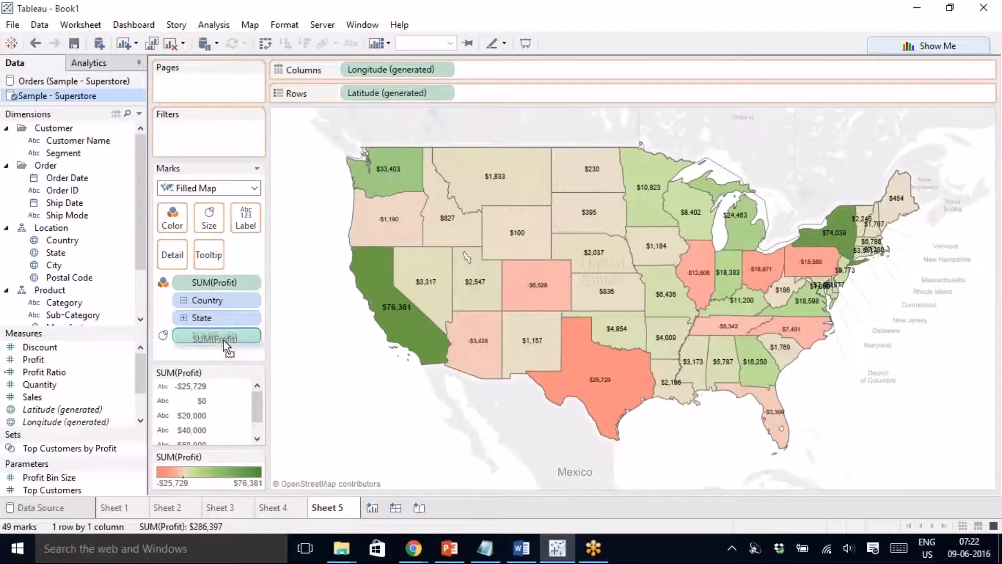
left_click_drag(79, 398, 245, 218)
left_click_drag(466, 255, 467, 256)
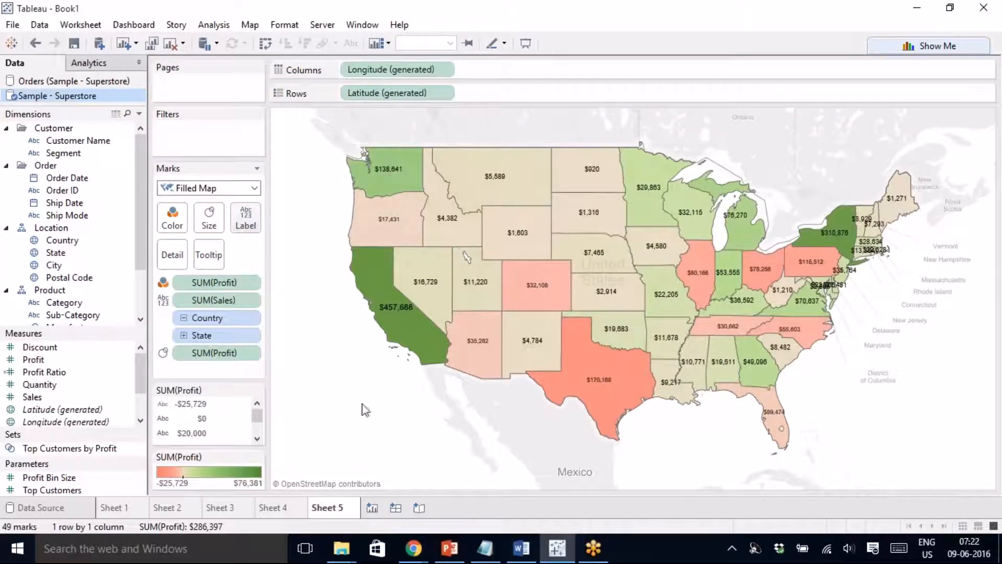
mouse_move(607, 385)
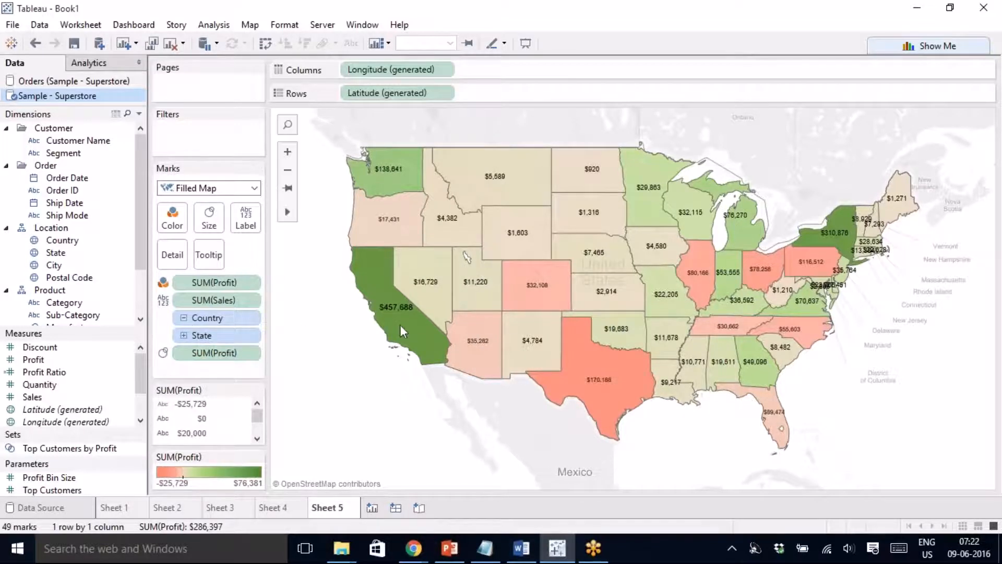
left_click_drag(214, 353, 302, 396)
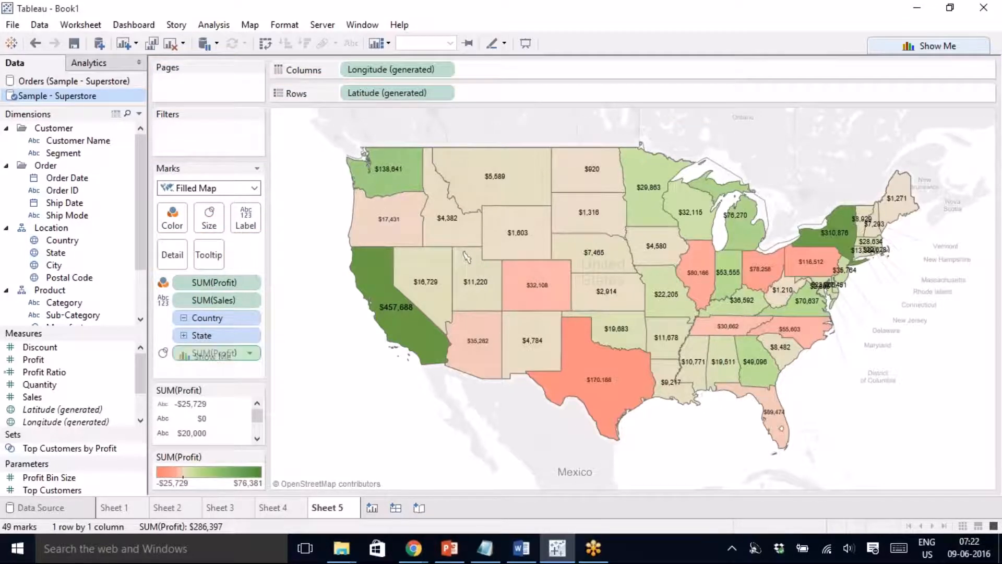
left_click_drag(214, 353, 103, 385)
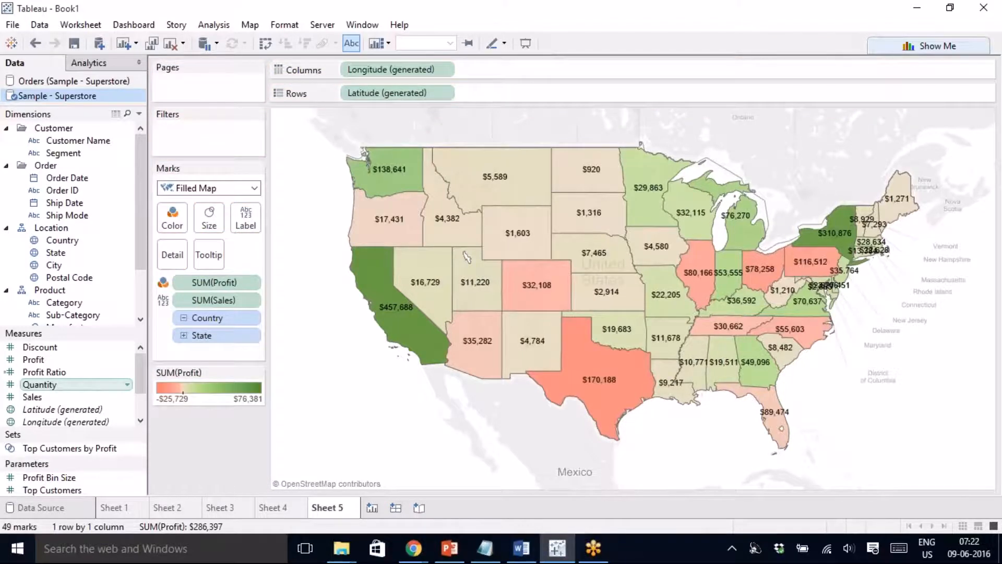
- On a new worksheet, build a Profit-versus-Sales scatter sized by Sales and coloured by Profit
left_click(372, 509)
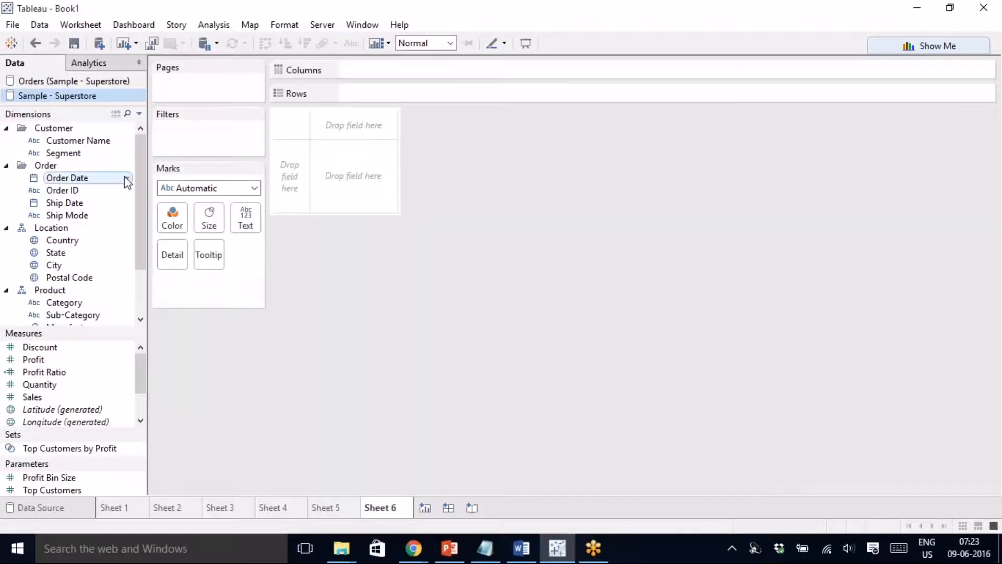
mouse_move(79, 178)
left_mouse_down()
mouse_move(111, 166)
mouse_move(73, 183)
left_mouse_up()
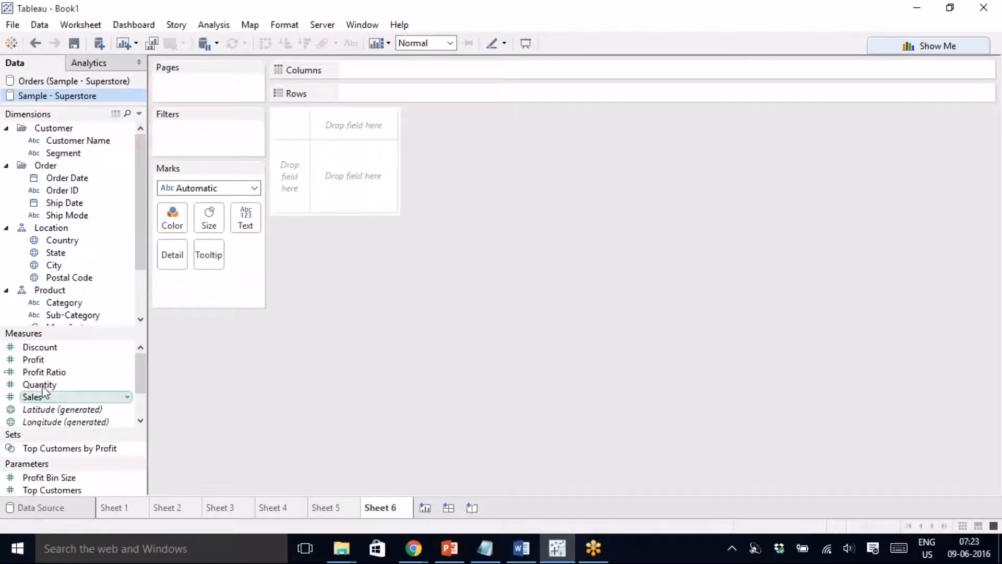
double_click(33, 397)
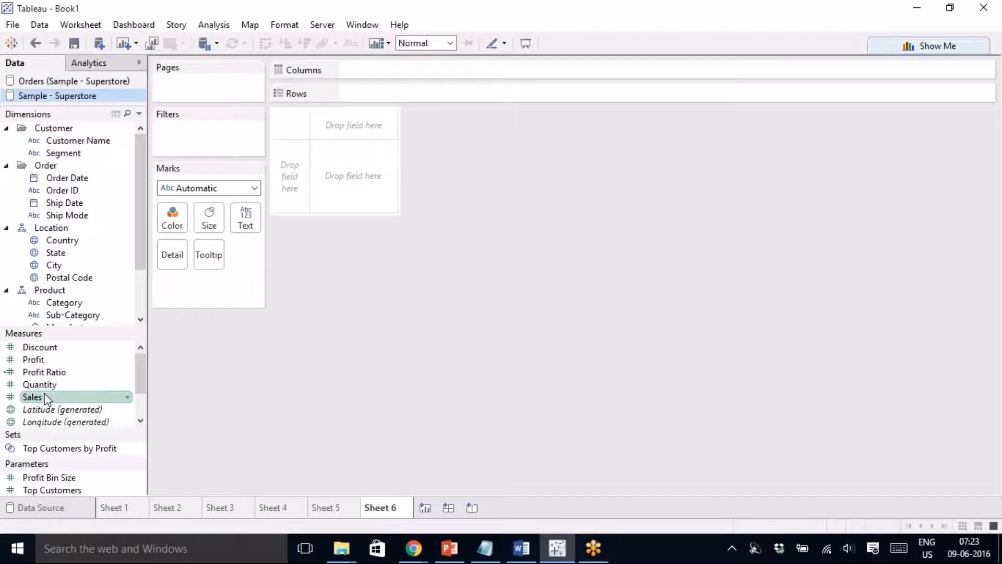
double_click(52, 364)
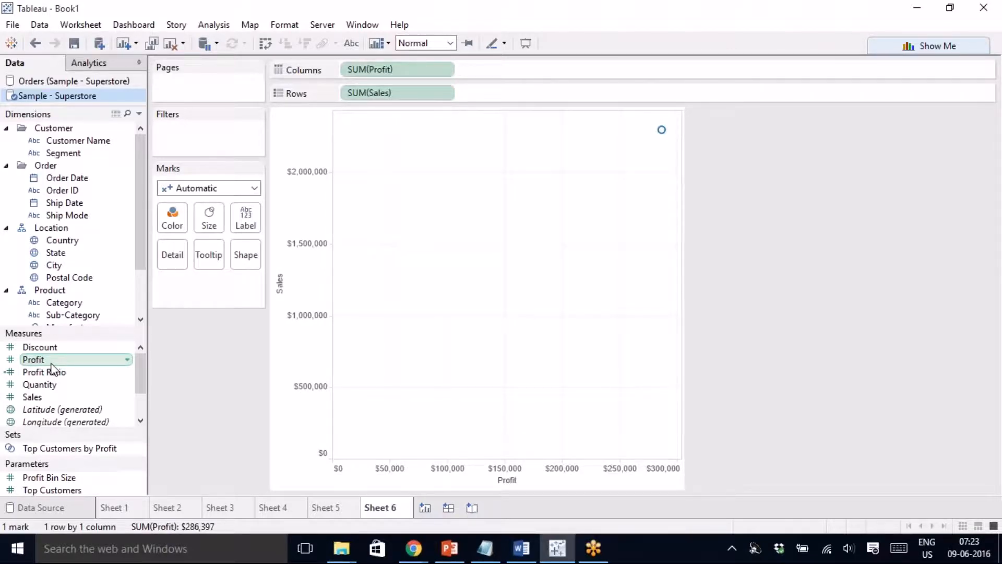
left_click_drag(140, 248, 144, 291)
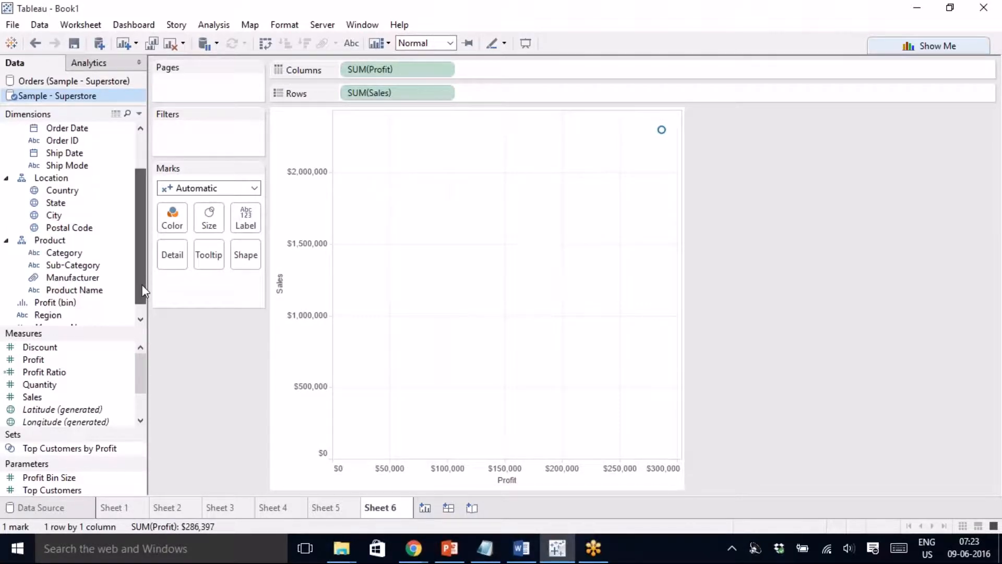
left_click(57, 372)
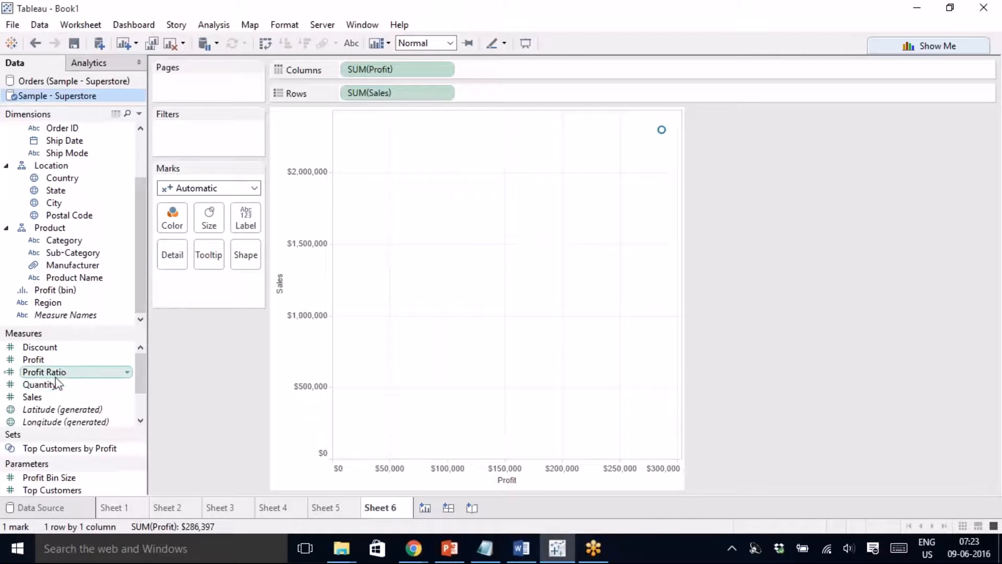
left_click_drag(49, 396, 209, 222)
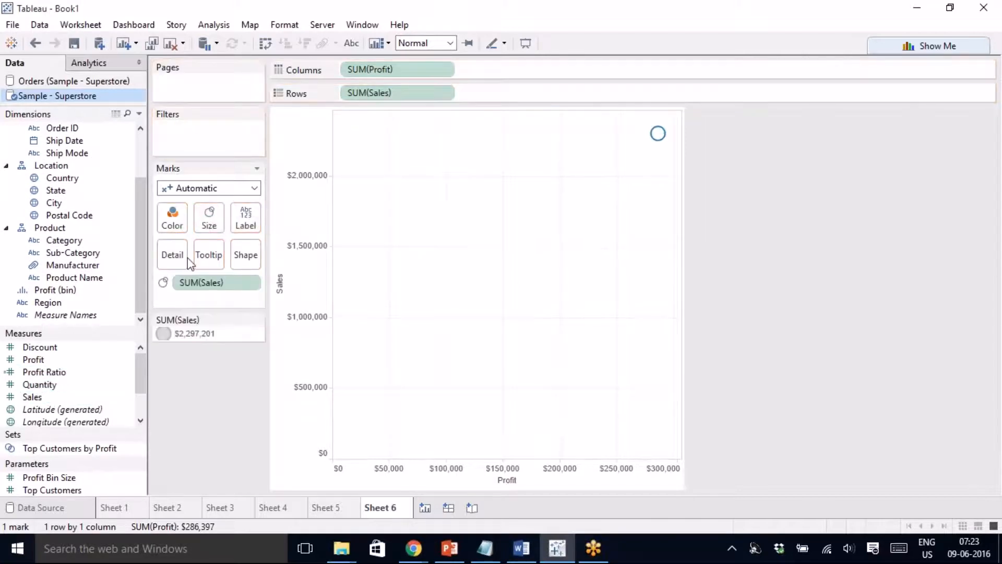
left_click_drag(94, 359, 172, 221)
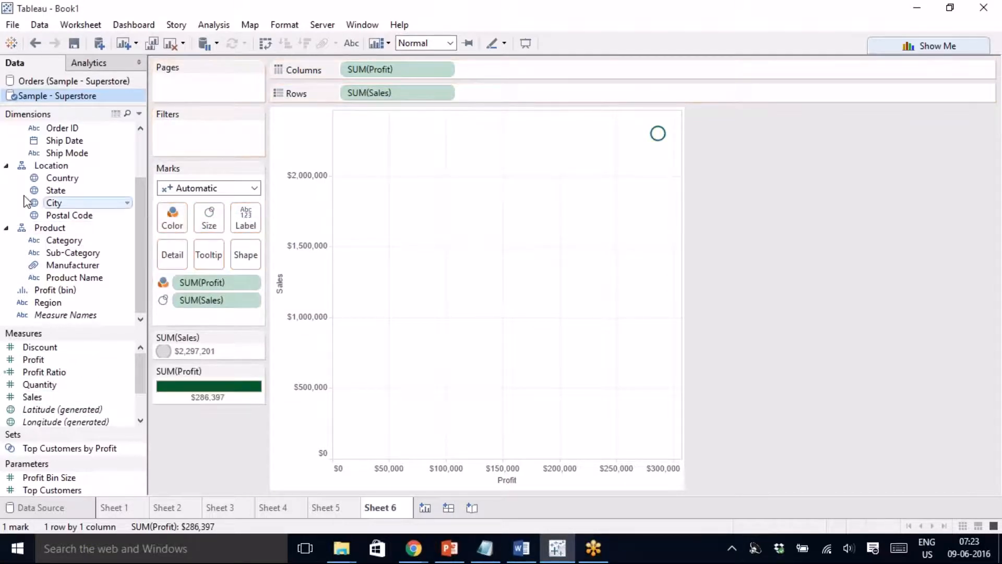
- Label marks by Sub-Category, add table-wide average lines, use enlarged filled circles, then start Sheet 7
left_click_drag(67, 253, 246, 218)
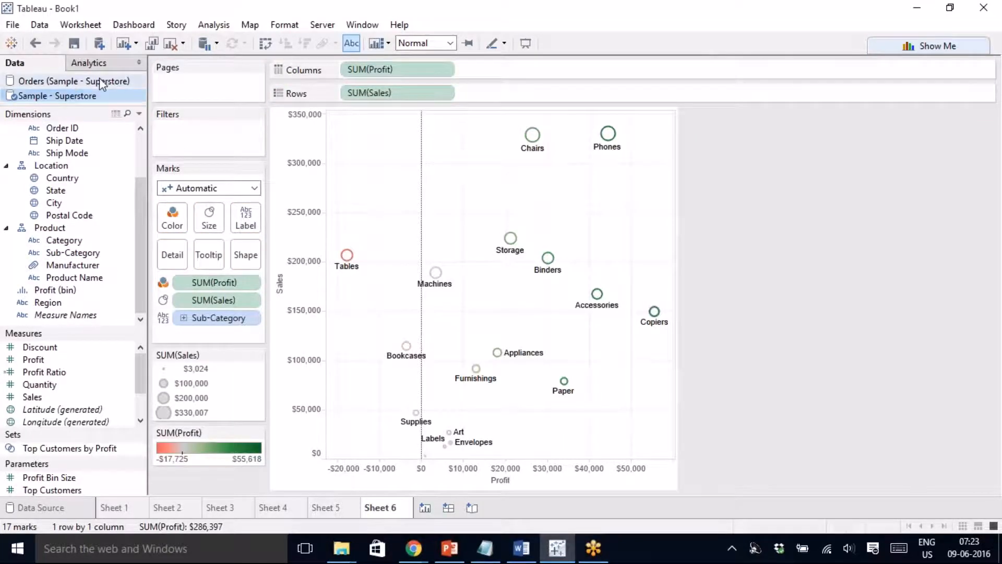
left_click(88, 63)
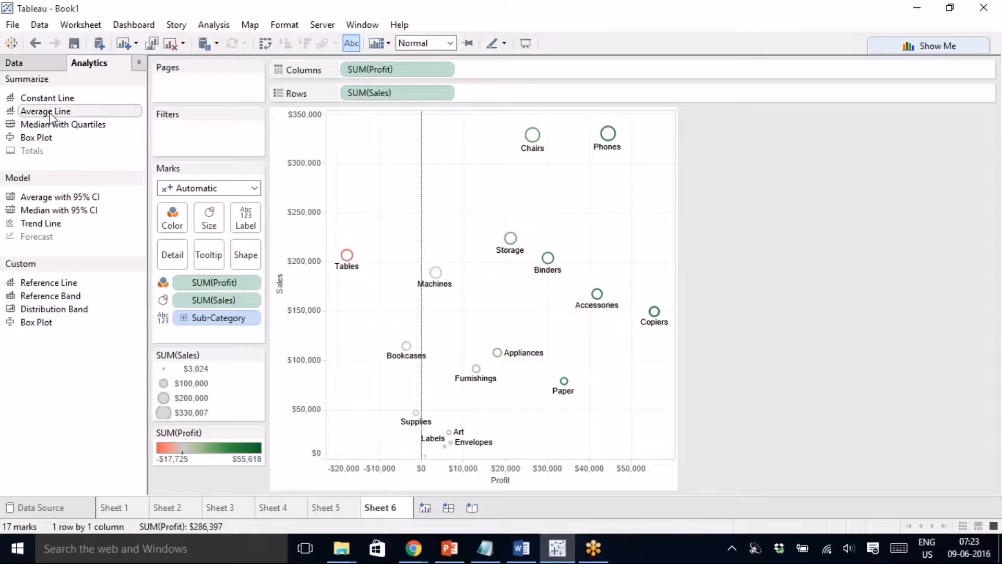
left_click_drag(50, 116, 408, 149)
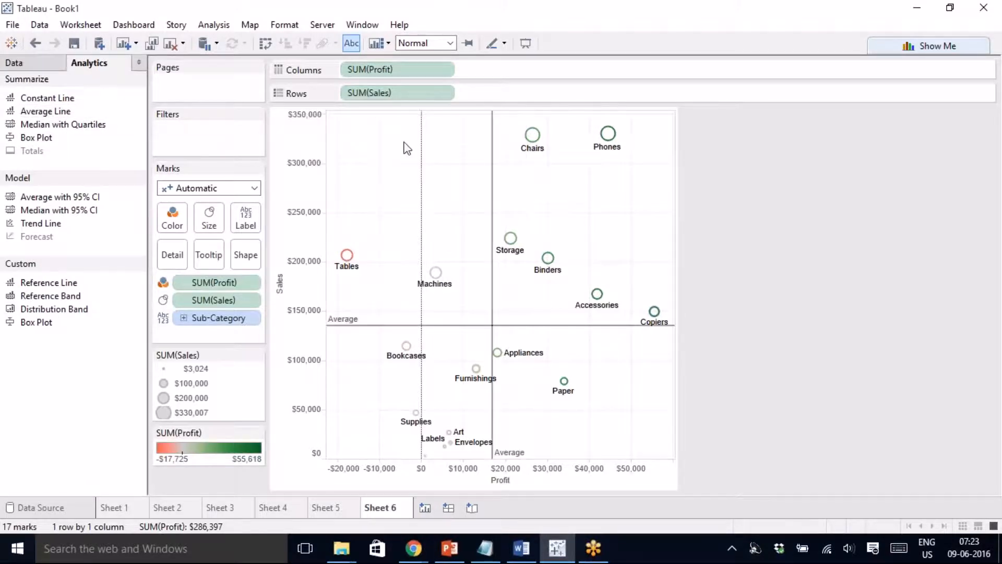
left_click(196, 189)
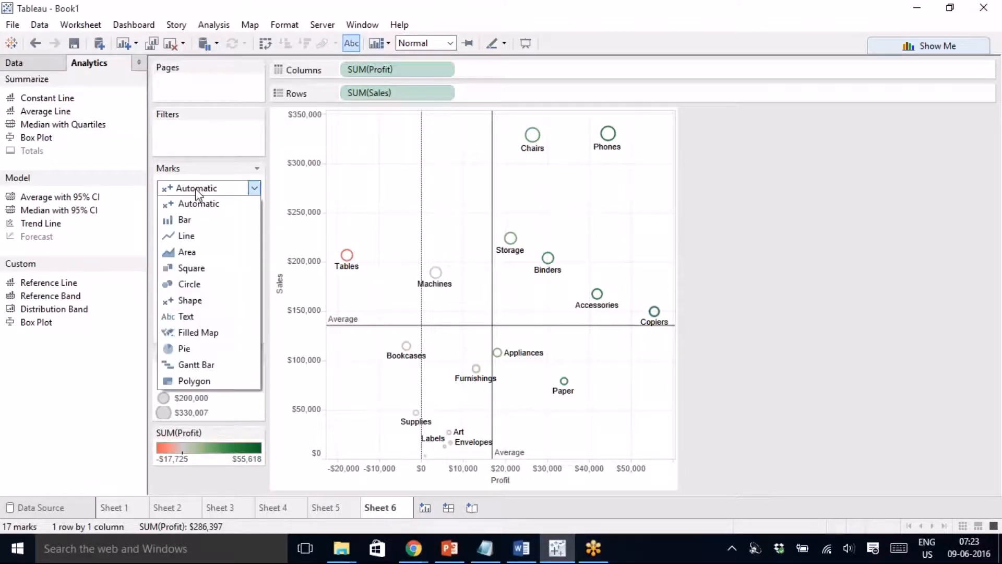
left_click(202, 283)
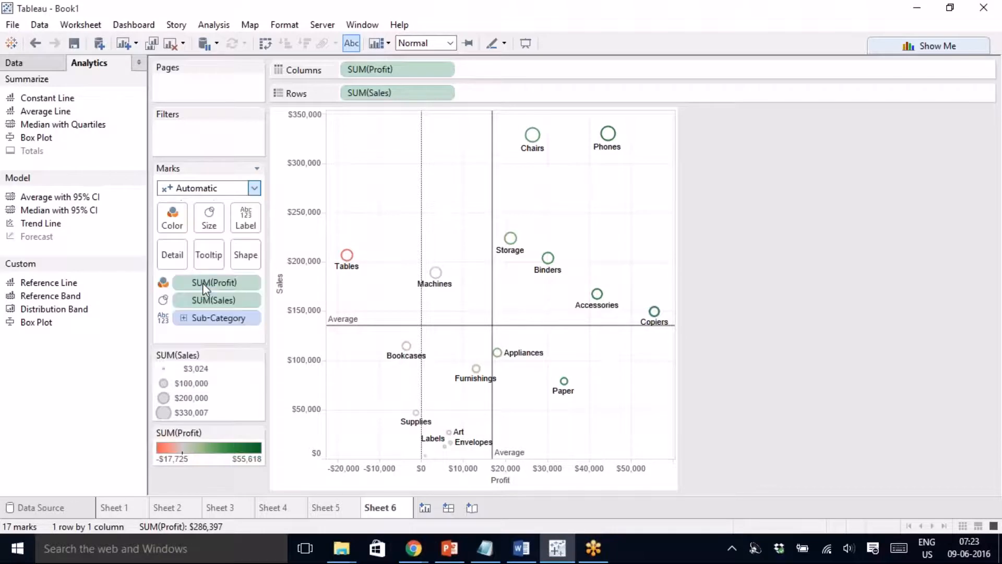
left_click(210, 217)
left_click_drag(237, 255, 271, 262)
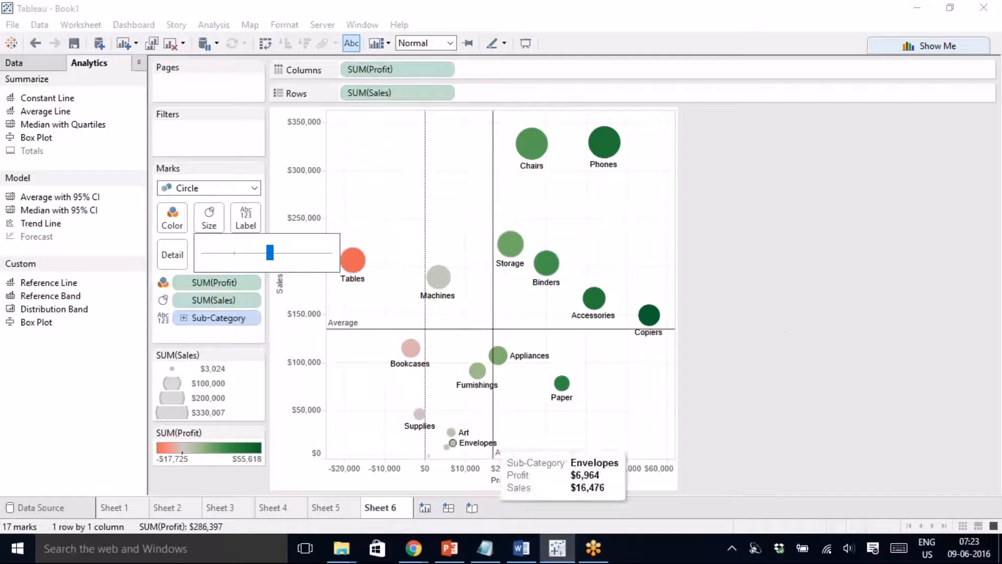
left_click(430, 507)
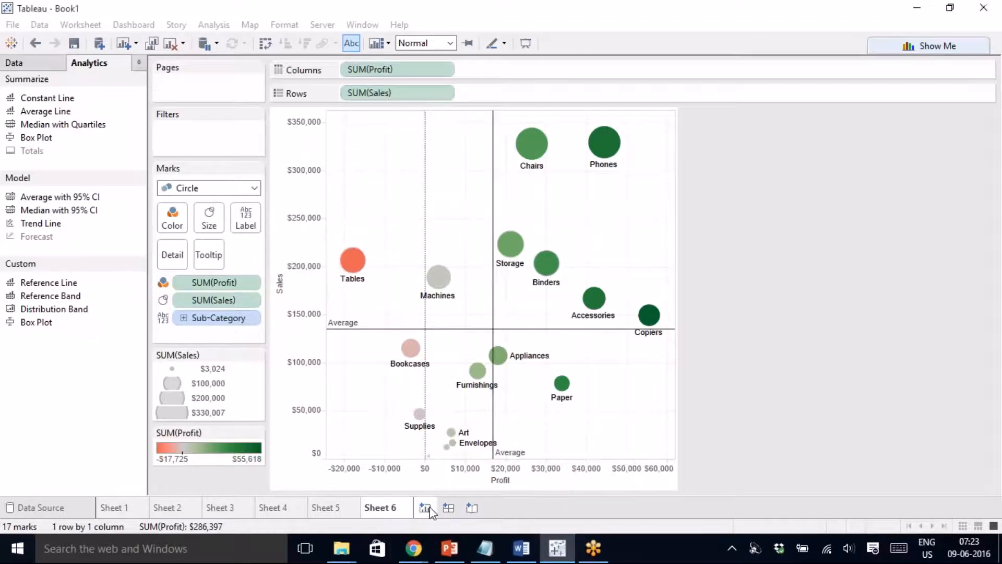
left_click(428, 509)
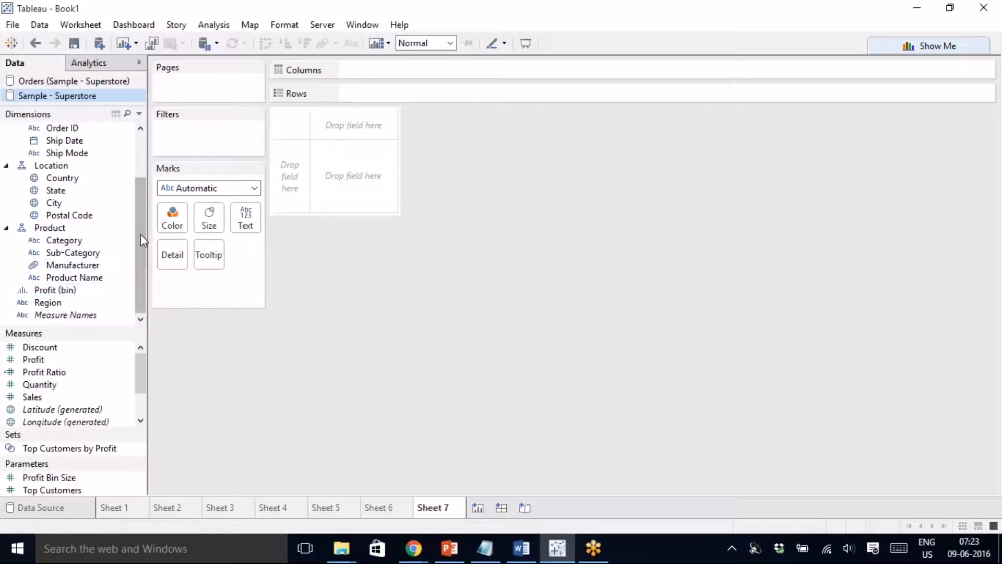
- Chart SUM(Sales) for each Region as horizontal bars
left_click_drag(141, 240, 137, 186)
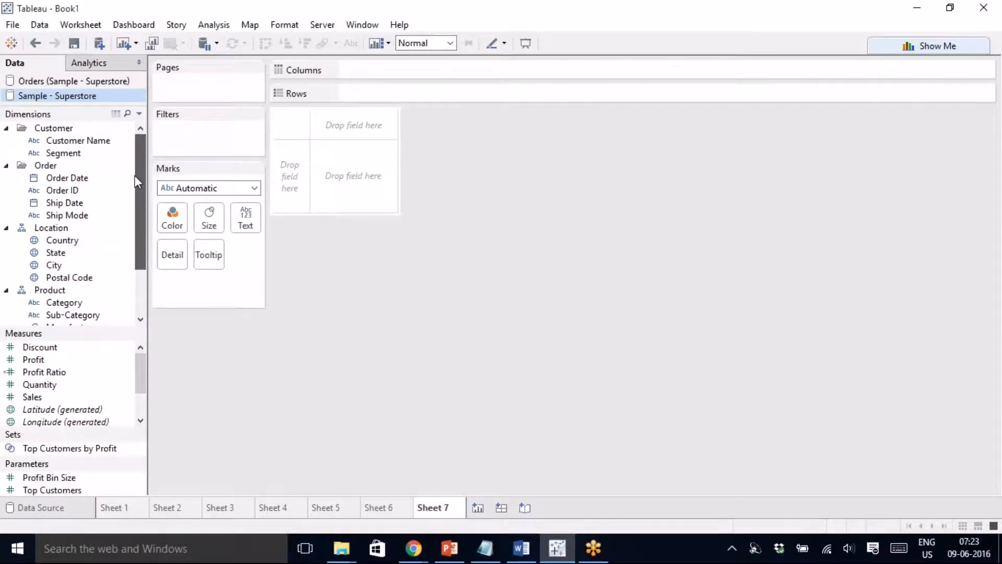
scroll(147, 234, "down", 2)
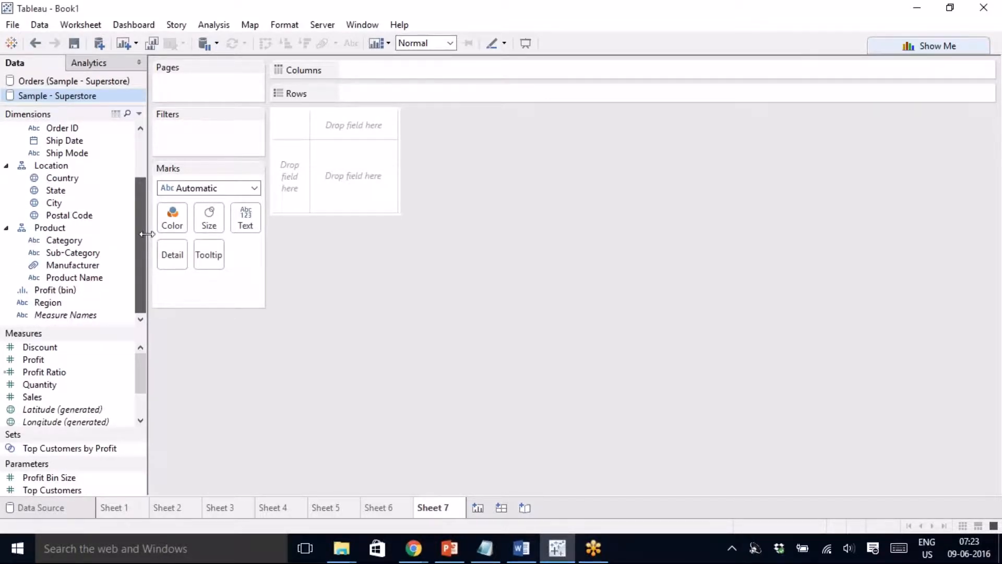
mouse_move(40, 302)
left_mouse_down()
mouse_move(376, 119)
mouse_move(382, 92)
left_mouse_up()
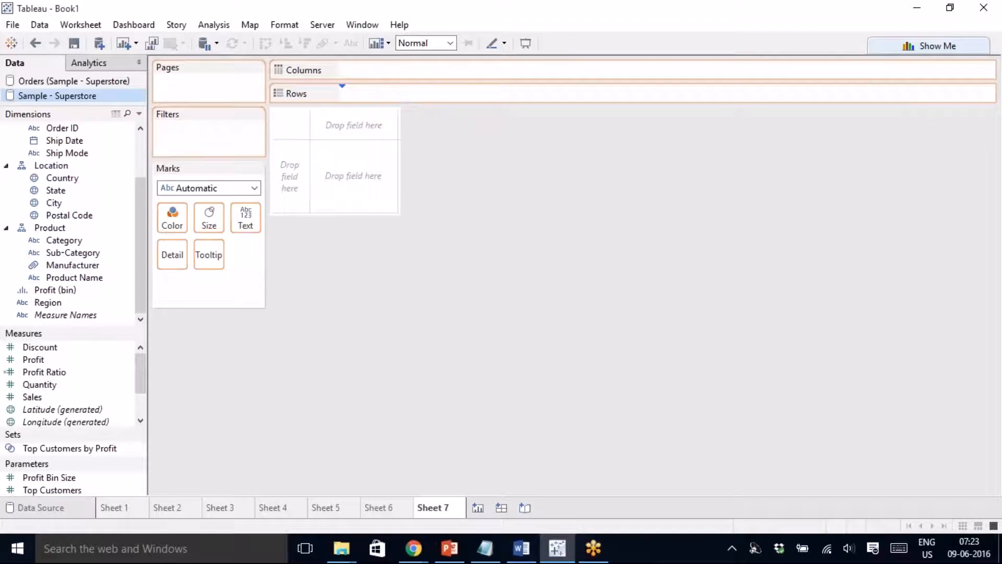
left_click(50, 399)
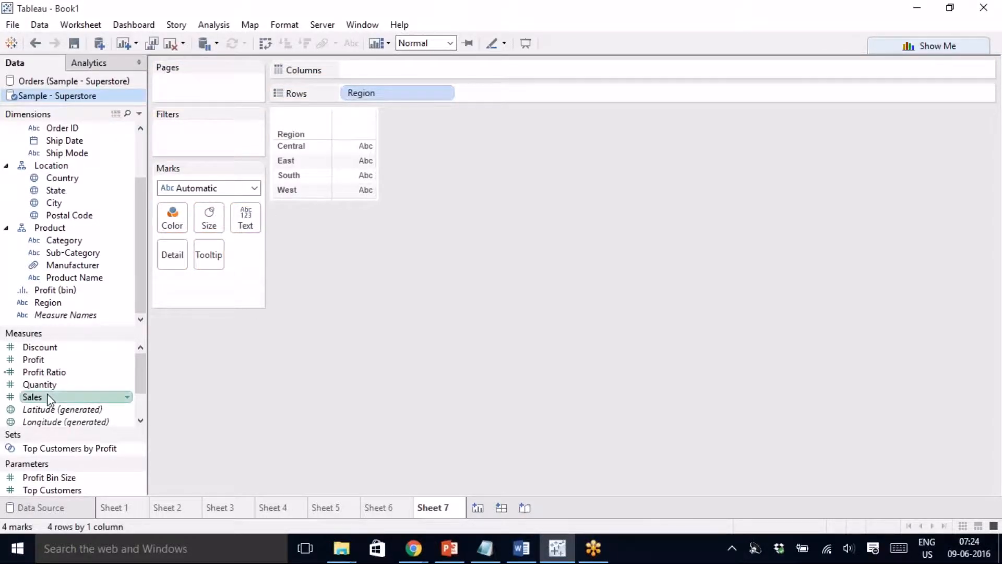
double_click(49, 398)
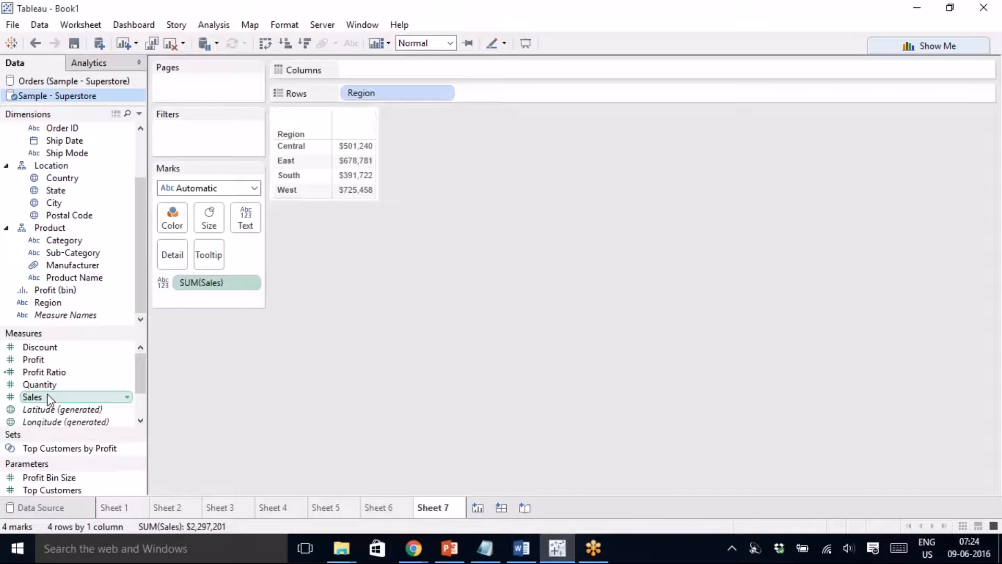
left_click(939, 47)
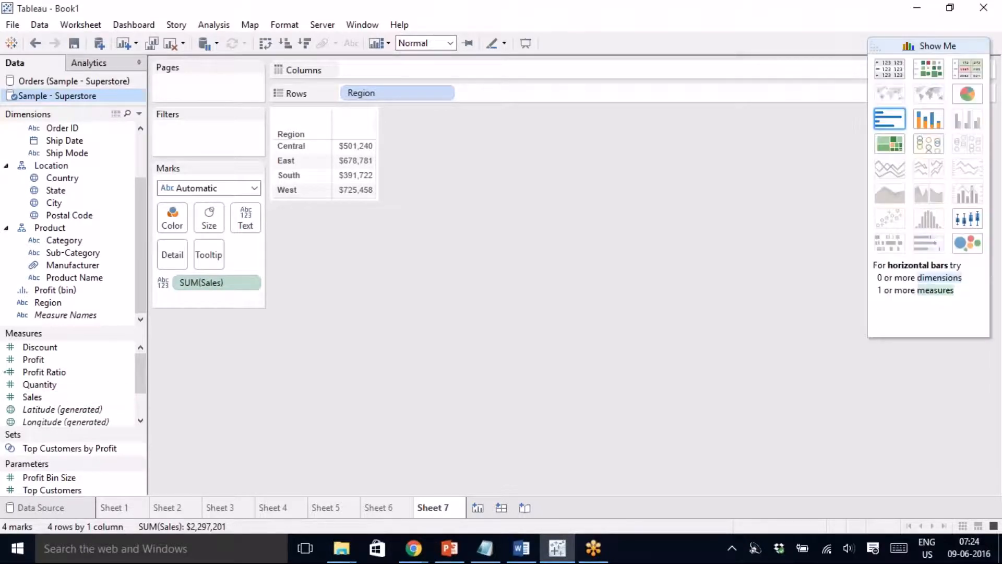
left_click(891, 122)
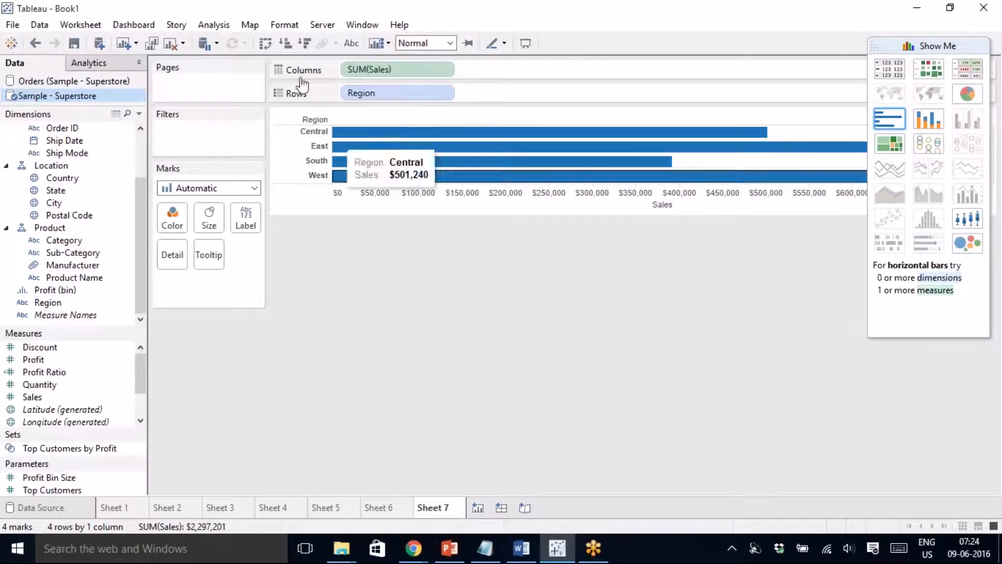
- Sort the region bars by sales, highest first, and colour them by Profit
left_click(308, 45)
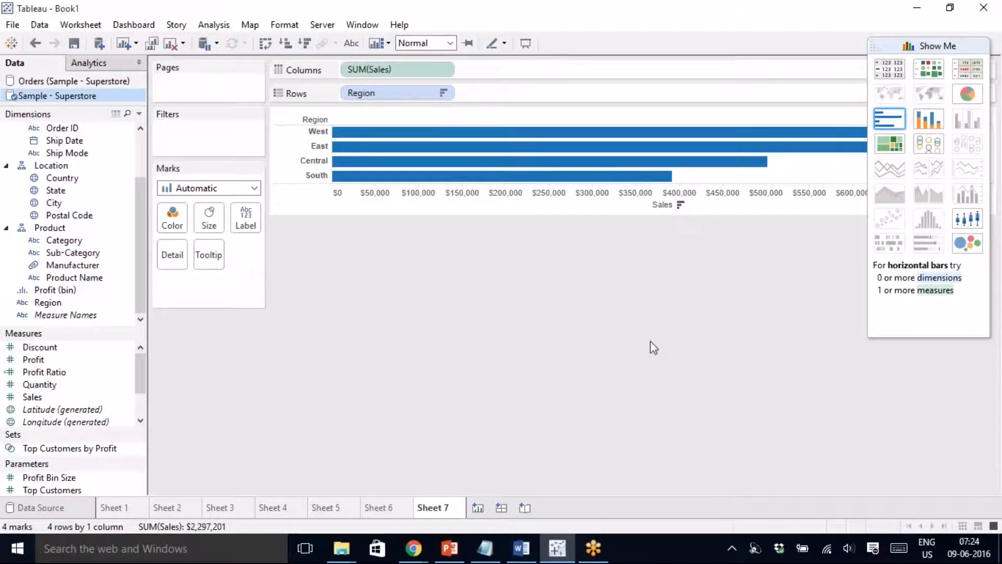
left_click(266, 45)
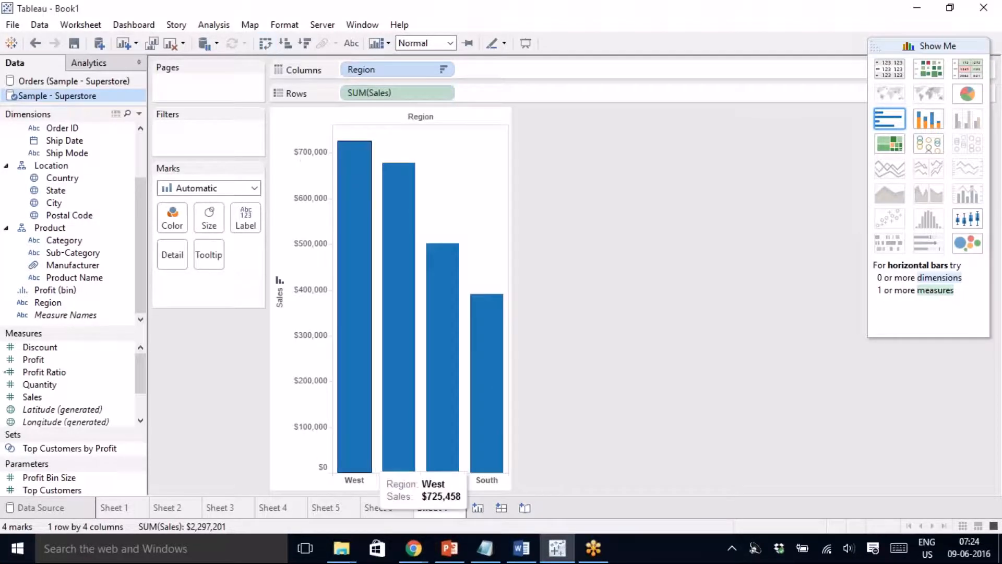
left_click(267, 44)
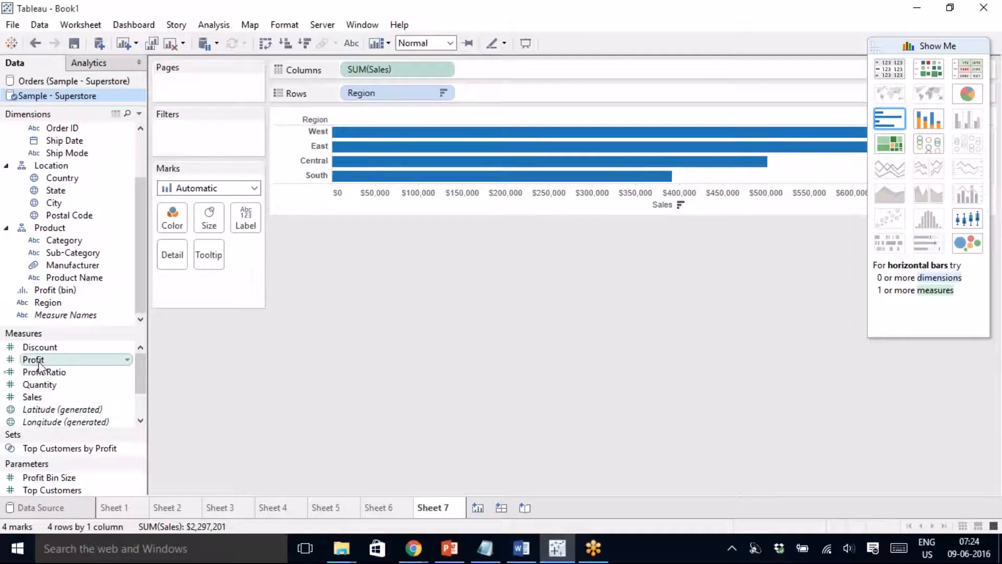
left_click_drag(33, 360, 172, 217)
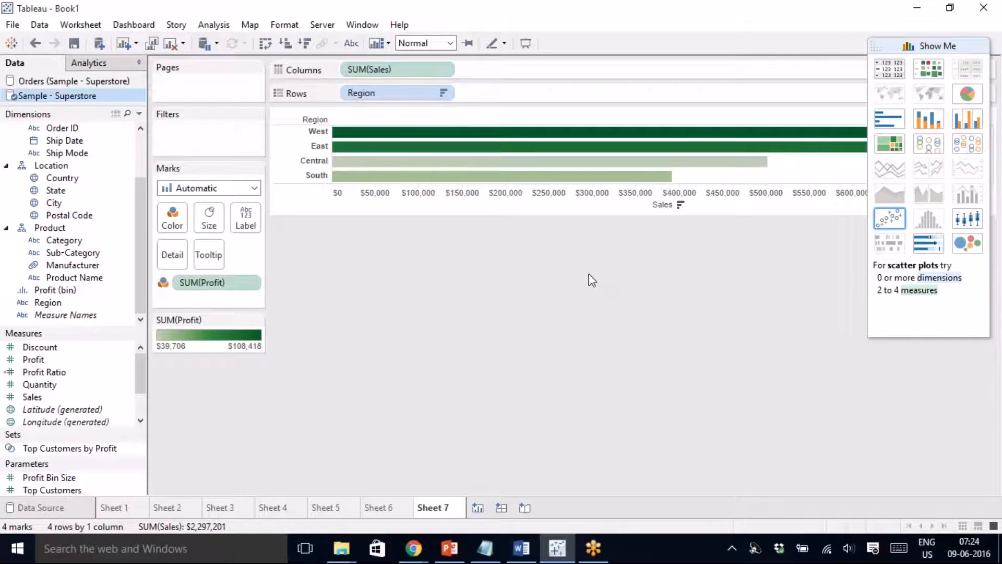
left_click(945, 45)
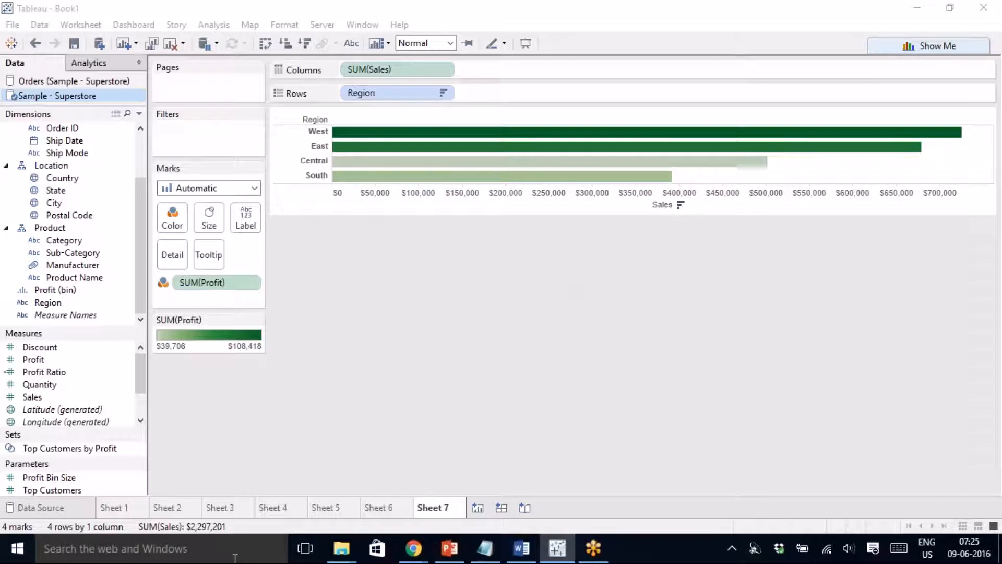
left_click(273, 510)
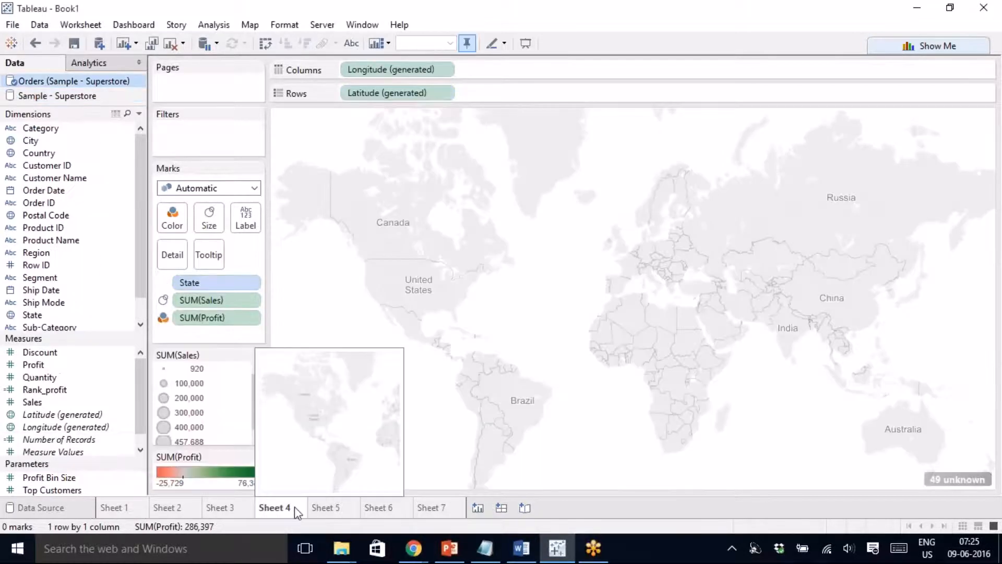
- Rename Sheets 5, 6 and 7 to 'Sales By States', 'Quadrant Chart' and 'By Region'
left_click(334, 508)
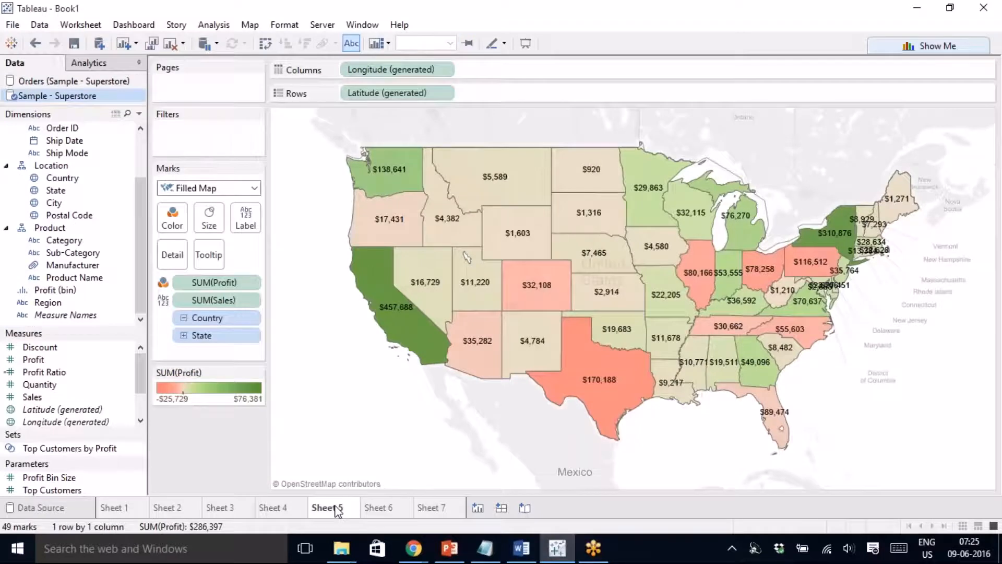
right_click(335, 507)
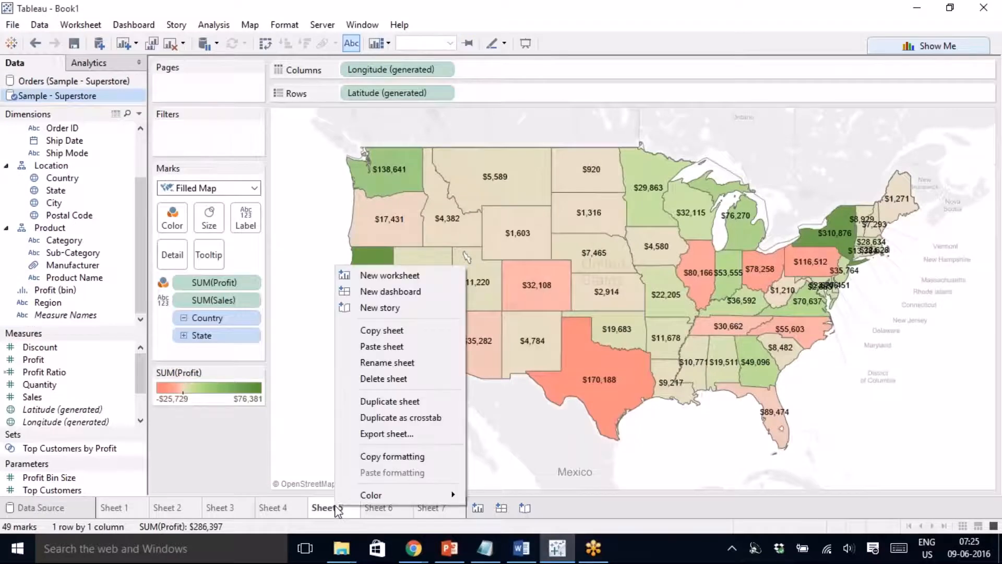
left_click(418, 367)
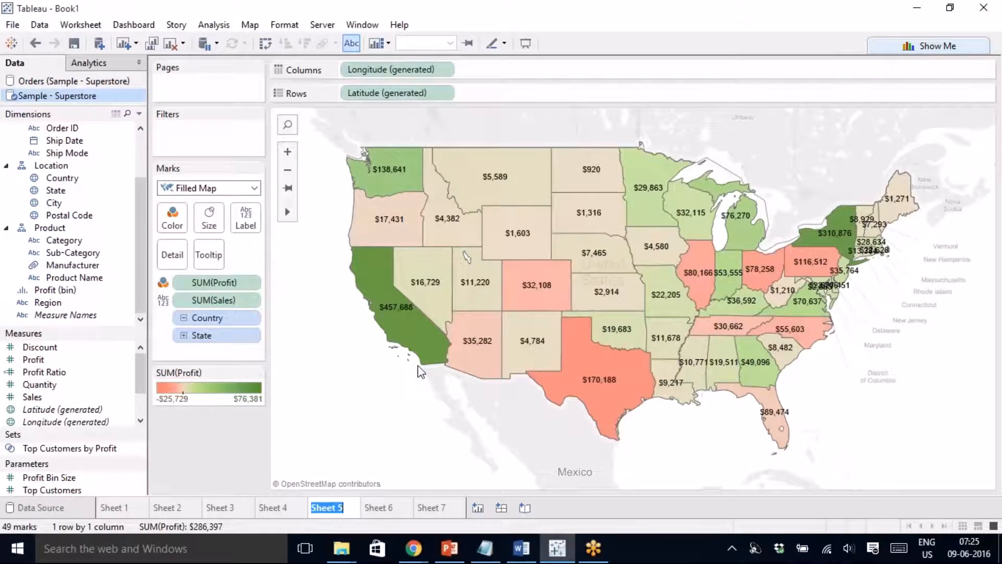
type("Sales By States")
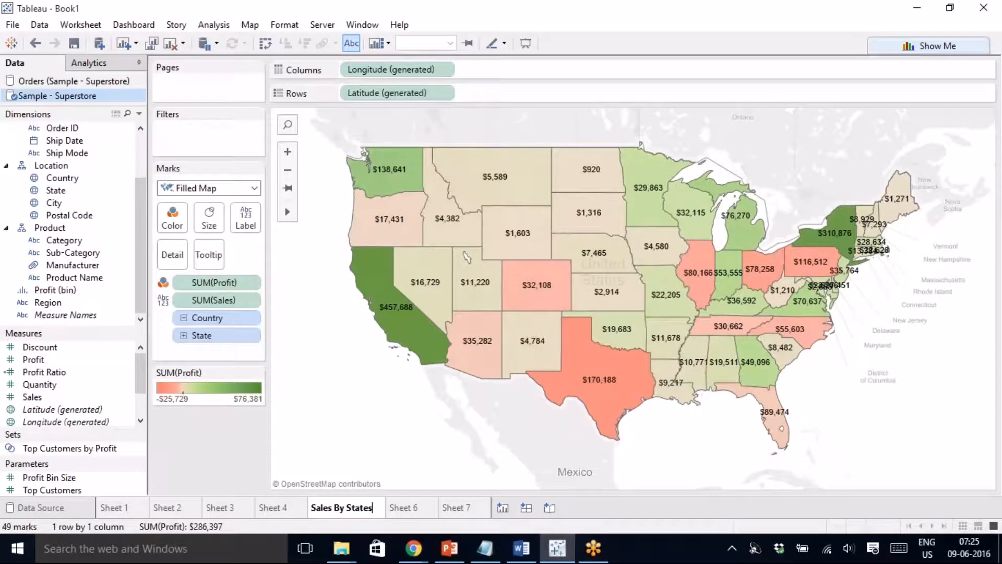
left_click(414, 512)
right_click(406, 513)
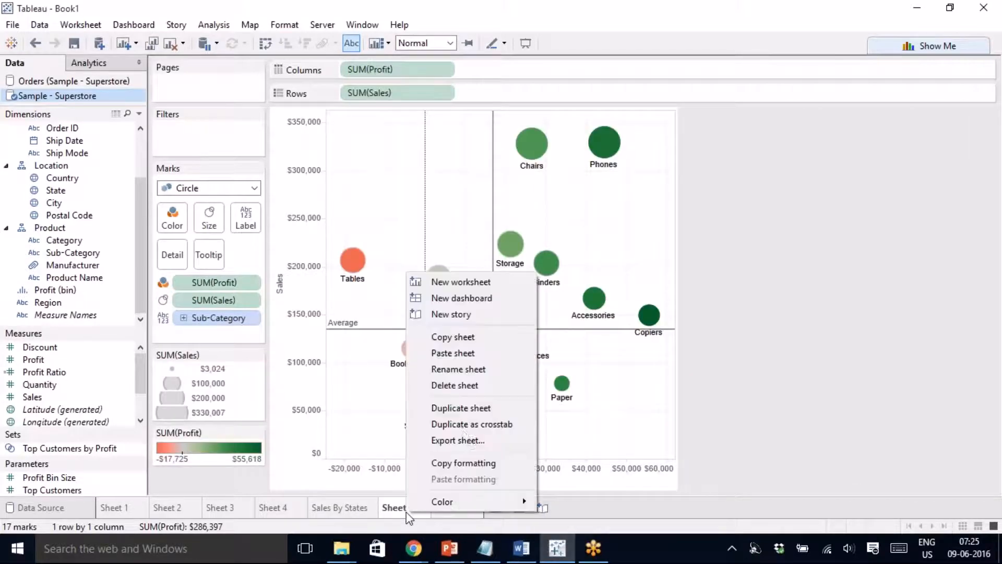
left_click(470, 370)
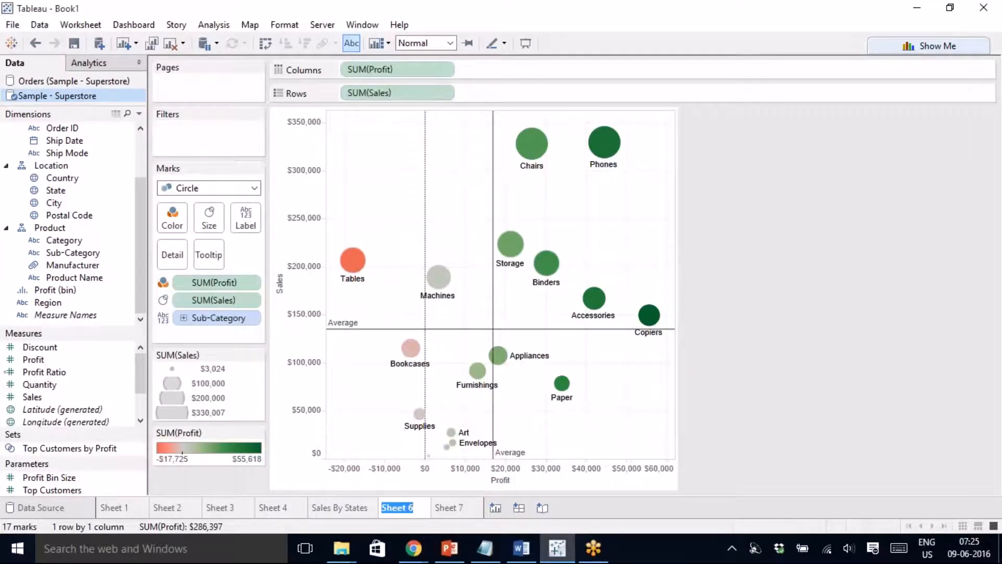
type("Quadrant")
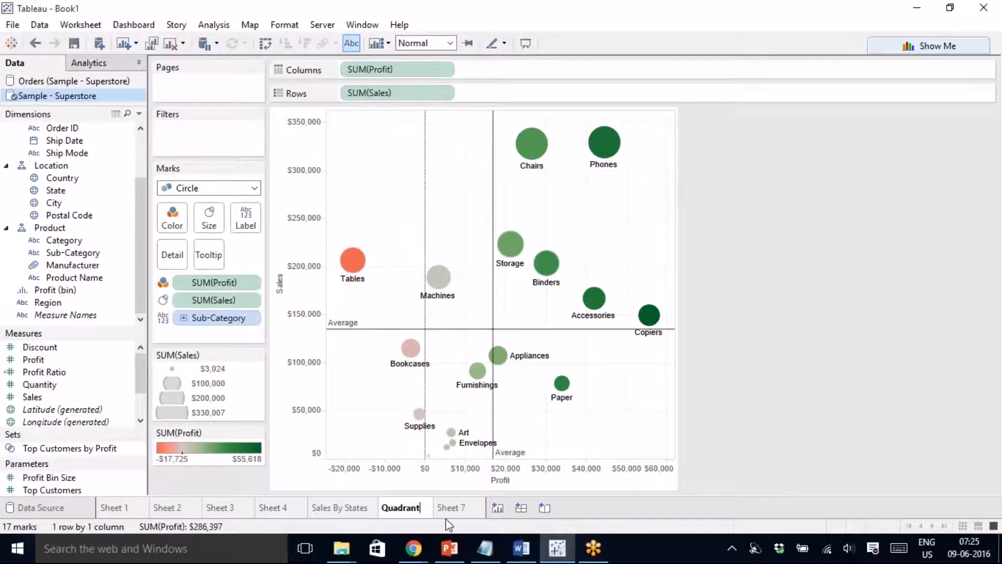
type(" Chart")
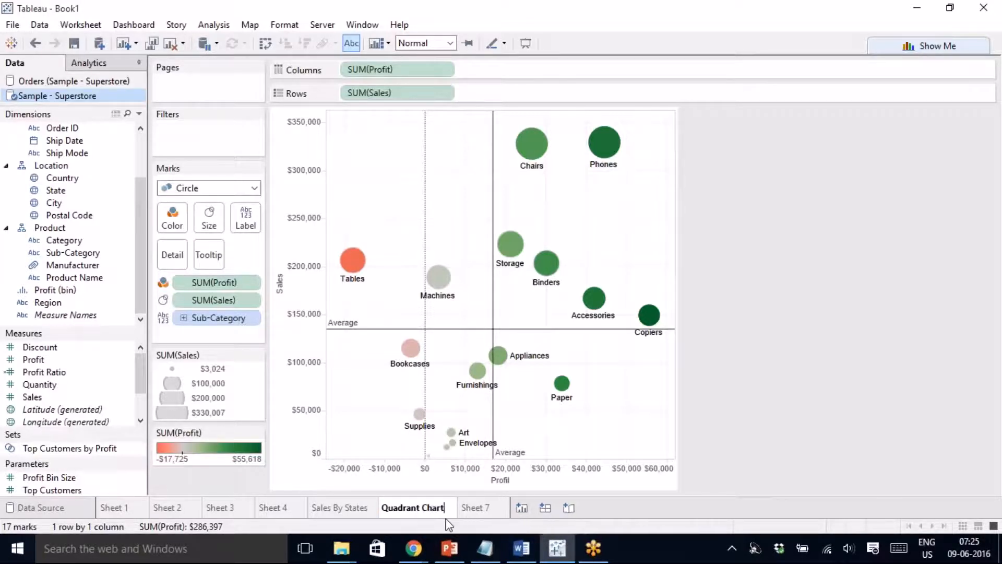
left_click(469, 508)
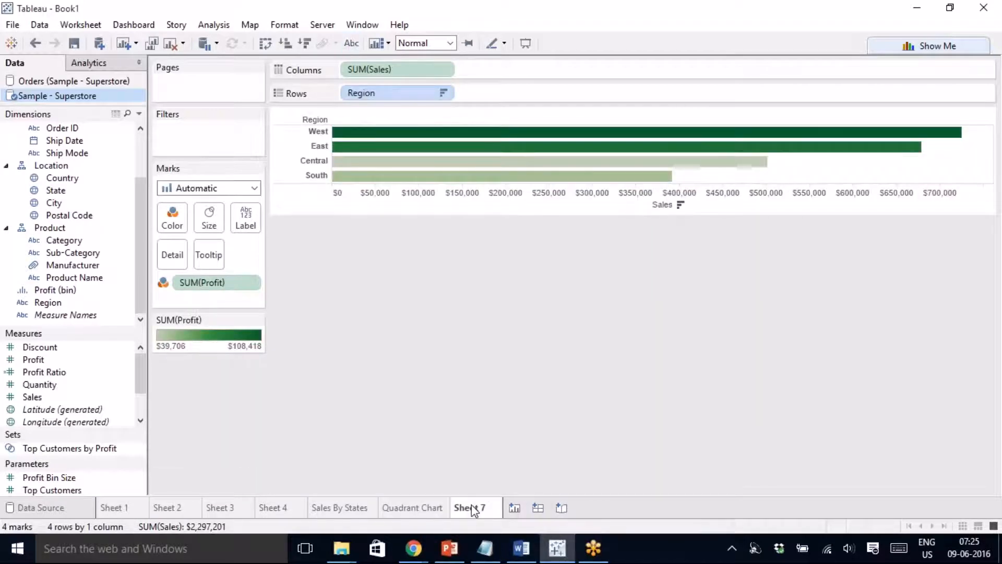
right_click(473, 509)
left_click(530, 361)
type("By Region")
- On a new worksheet, put Order Date on Columns at year and month level
left_click(519, 509)
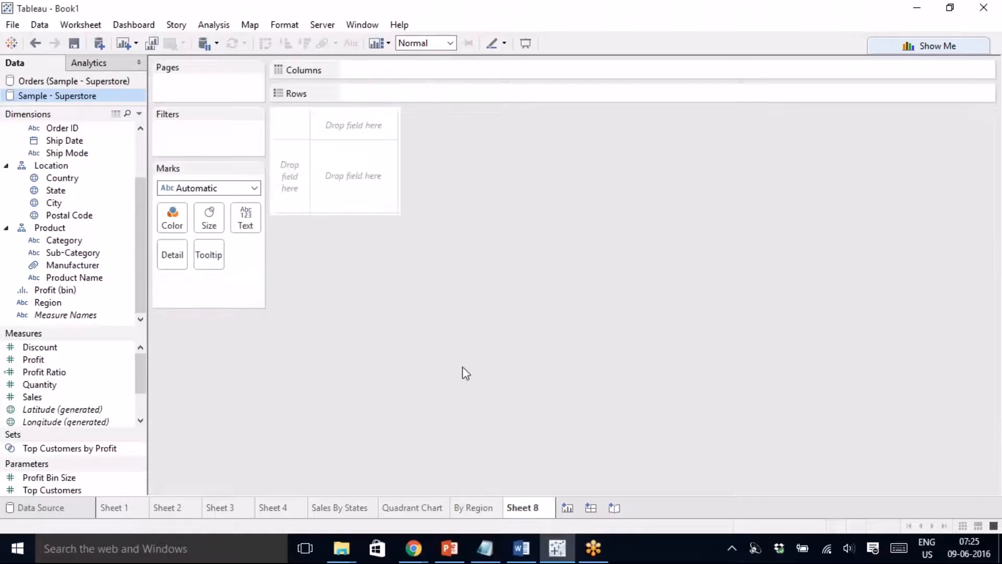
scroll(140, 280, "up", 3)
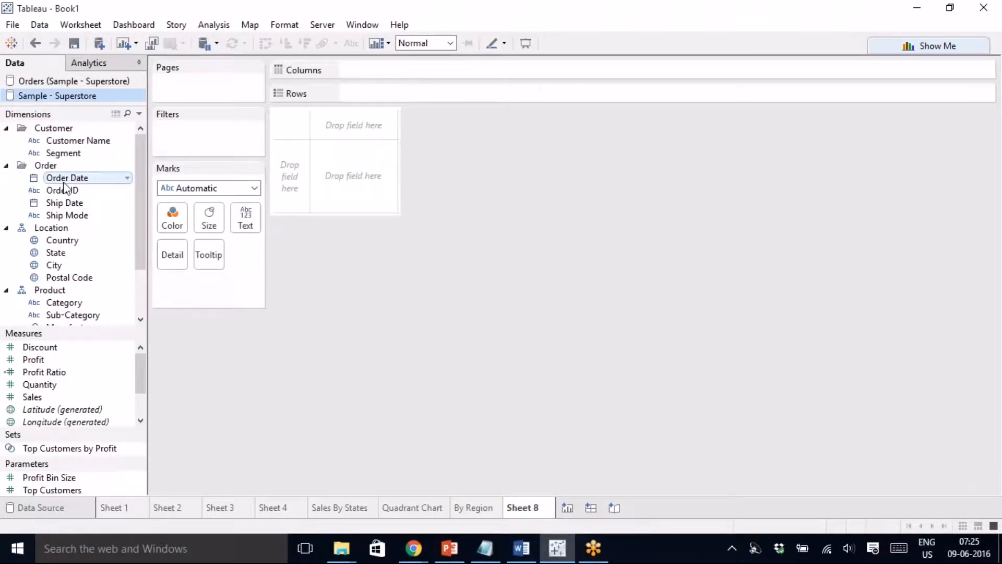
left_click_drag(63, 187, 386, 74)
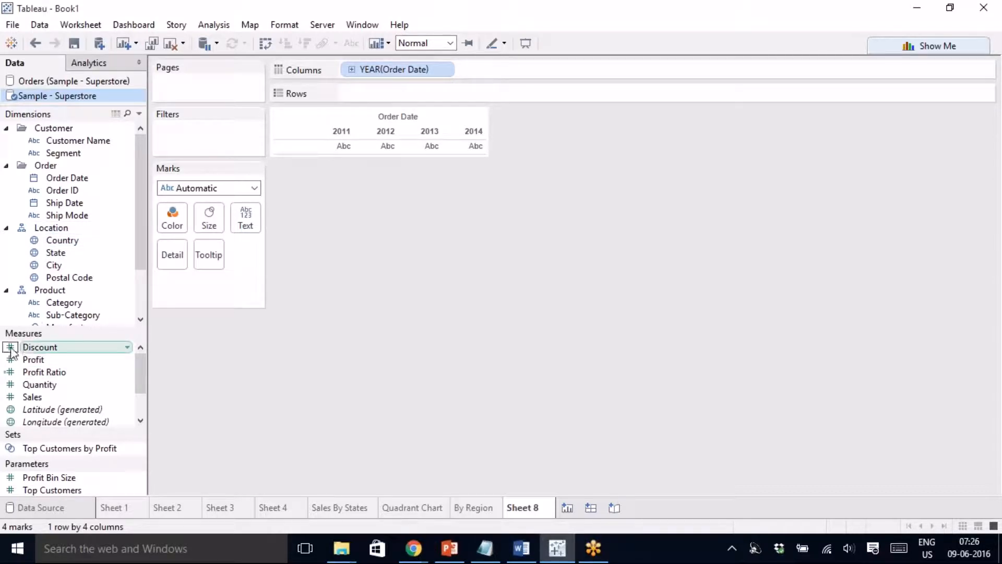
left_click(352, 70)
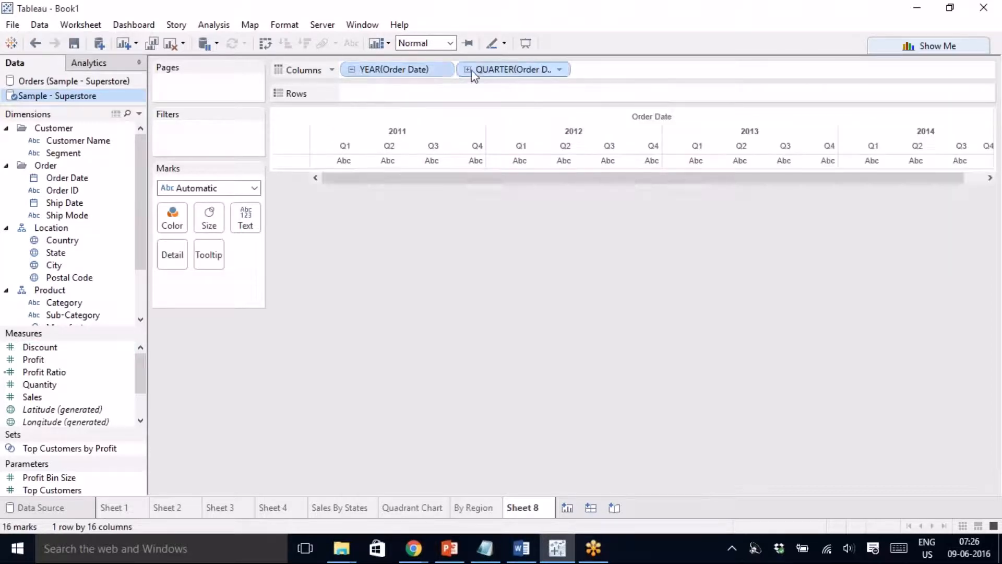
left_click(467, 70)
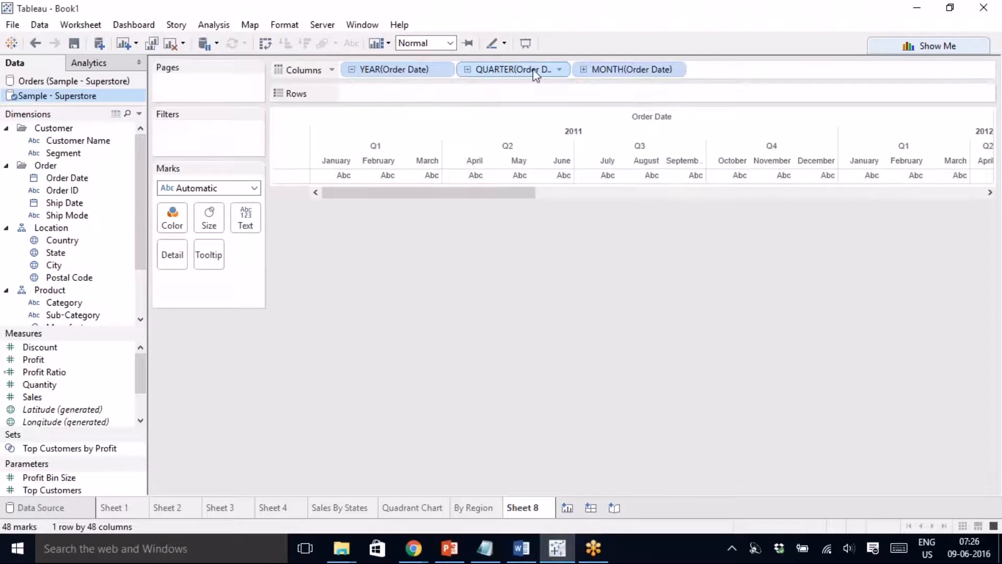
left_click_drag(501, 69, 532, 240)
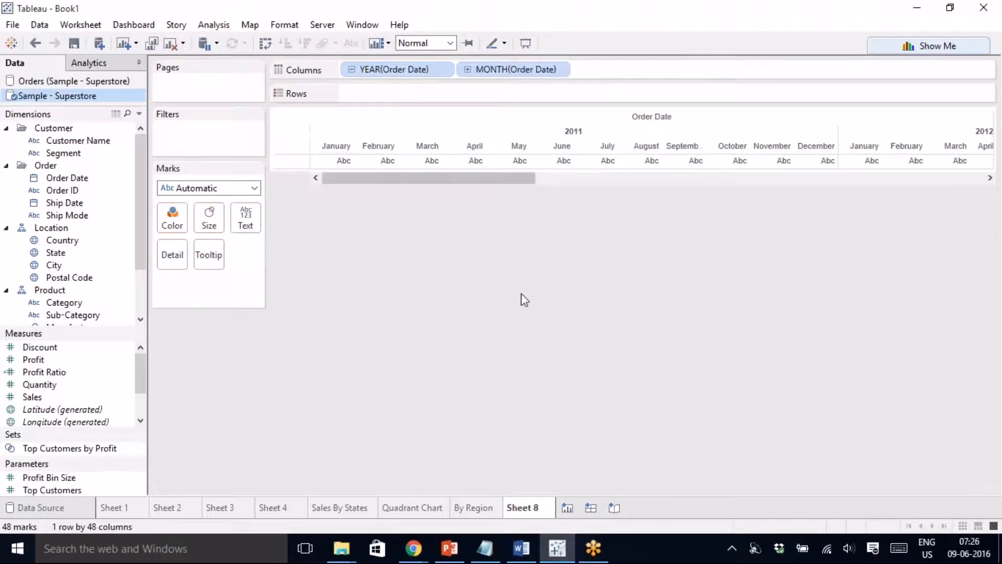
- Plot monthly SUM(Sales) as a continuous area chart coloured by Profit
mouse_move(48, 398)
left_mouse_down()
mouse_move(251, 293)
mouse_move(437, 108)
mouse_move(470, 93)
left_mouse_up()
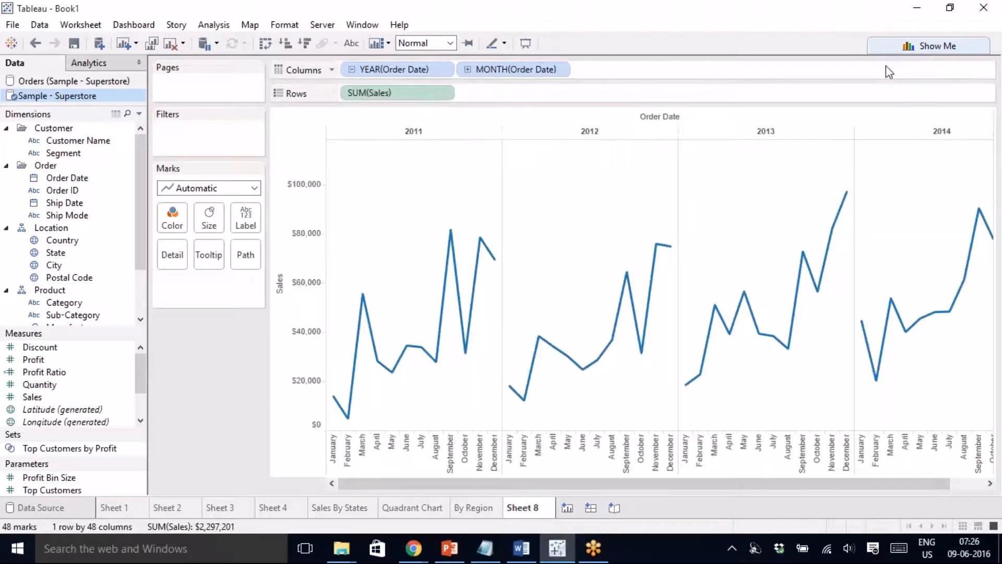
left_click(919, 45)
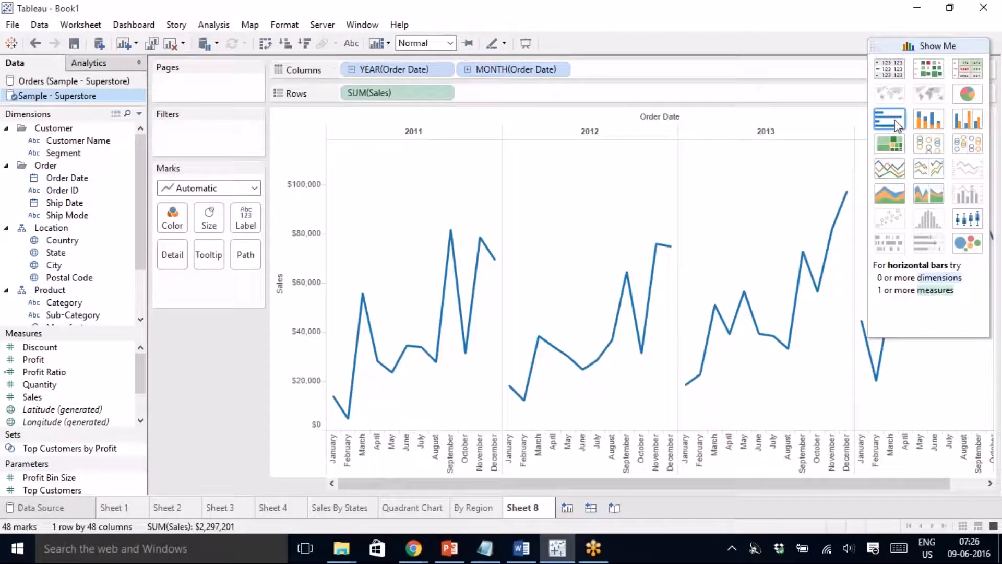
left_click(895, 122)
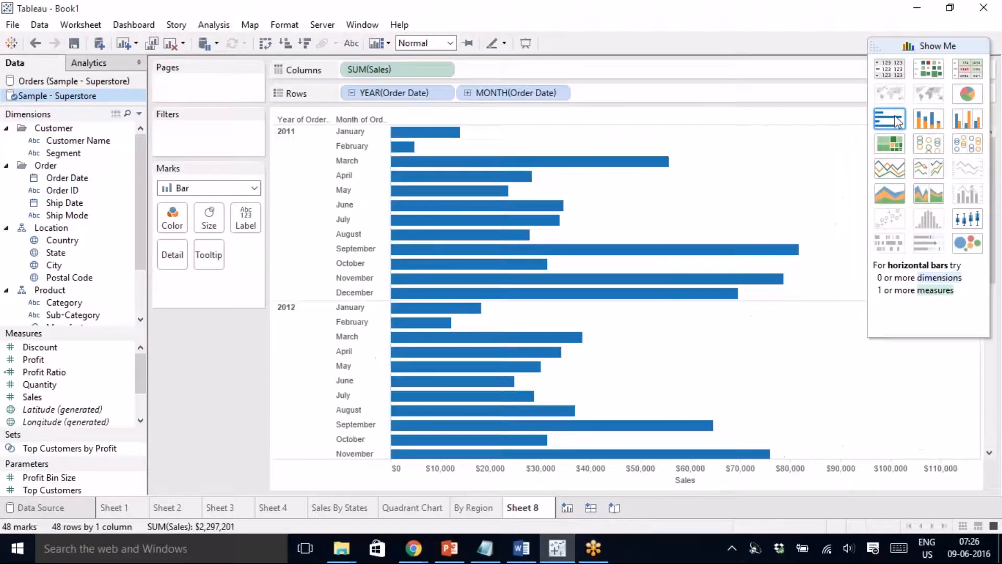
left_click(888, 192)
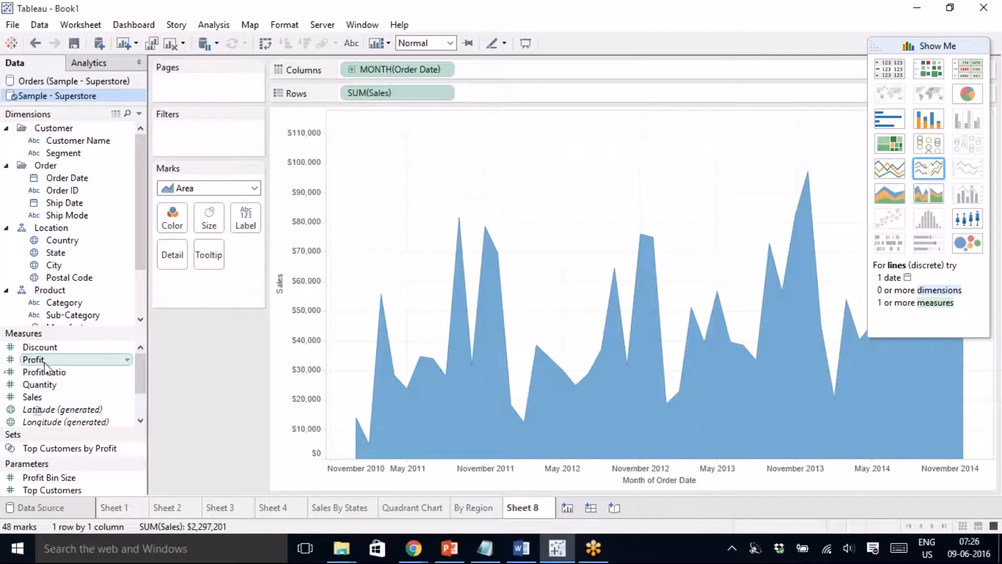
left_click_drag(47, 364, 173, 219)
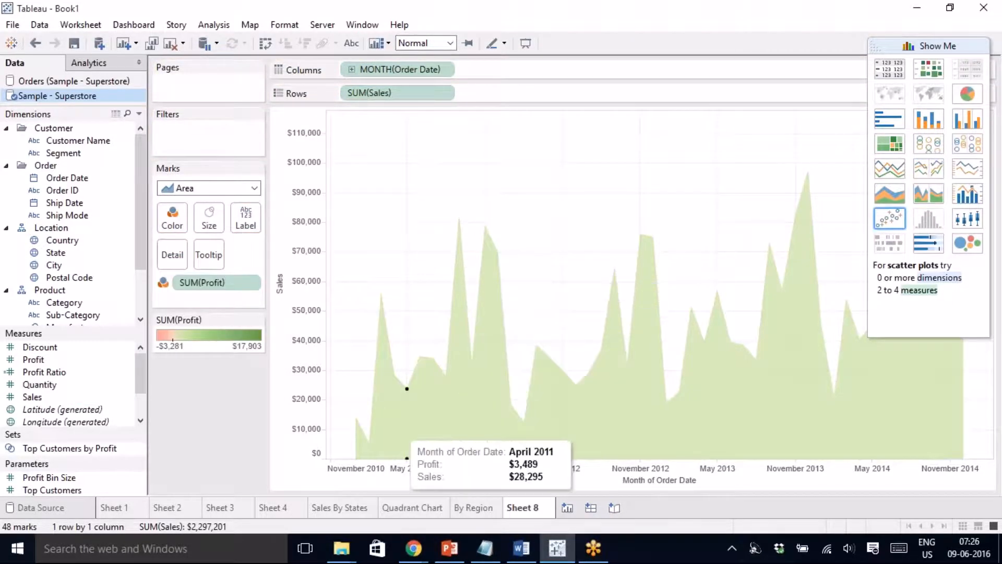
- Rename the Sheet 8 tab to 'Sales Trend'
right_click(522, 509)
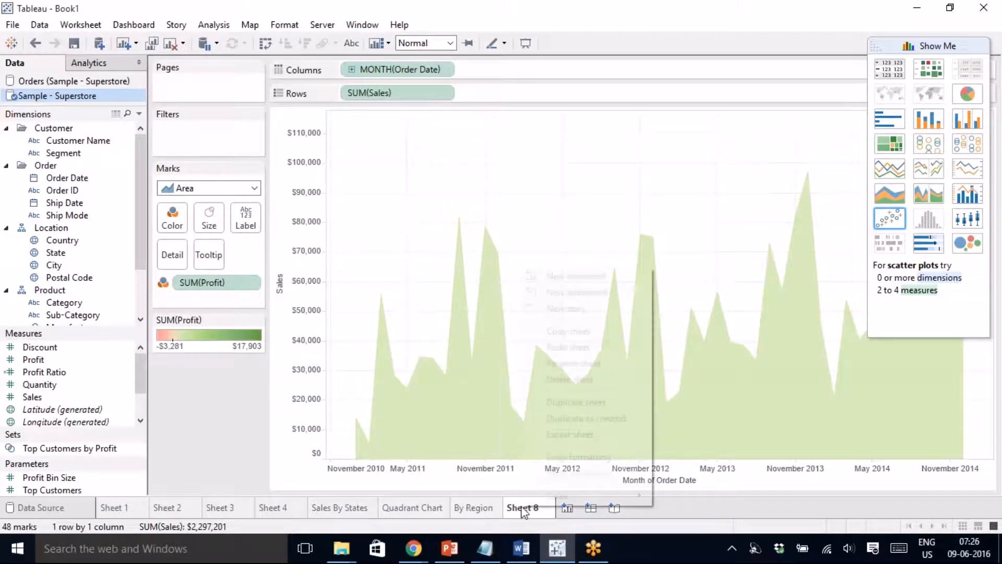
left_click(575, 369)
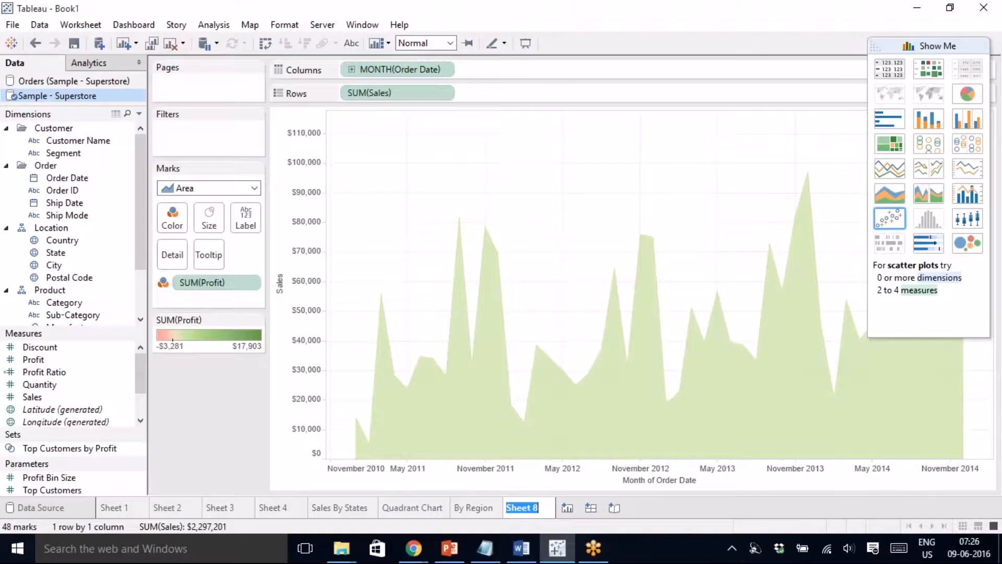
type("Sales Tren")
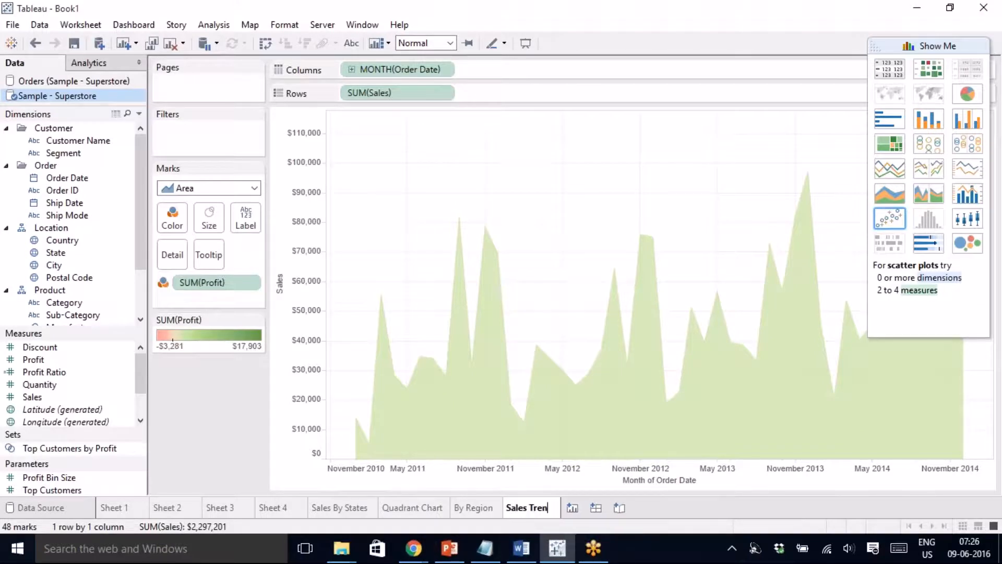
type("d")
left_click(191, 403)
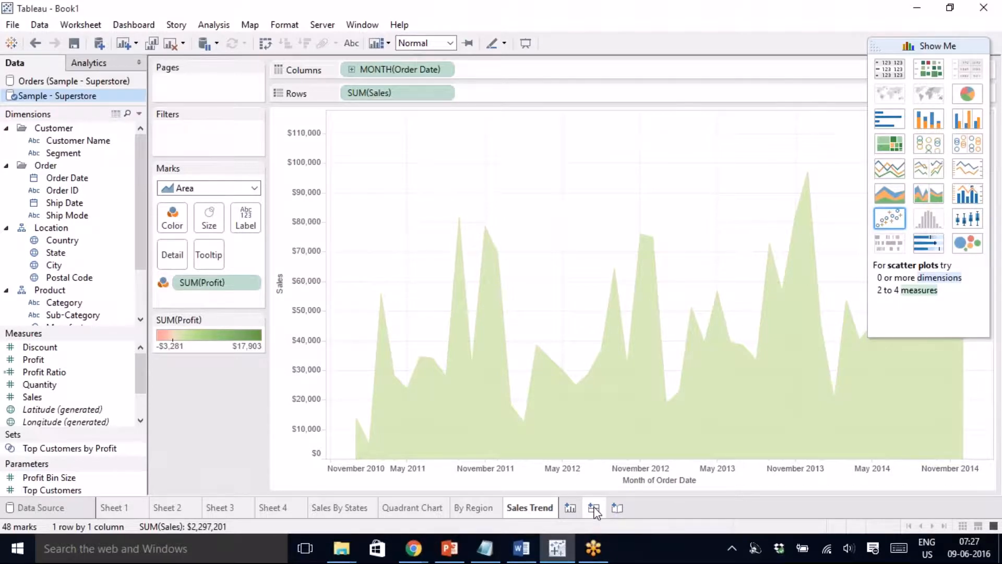
- Create Dashboard 1 and place the Sales By States map on its canvas
left_click(594, 509)
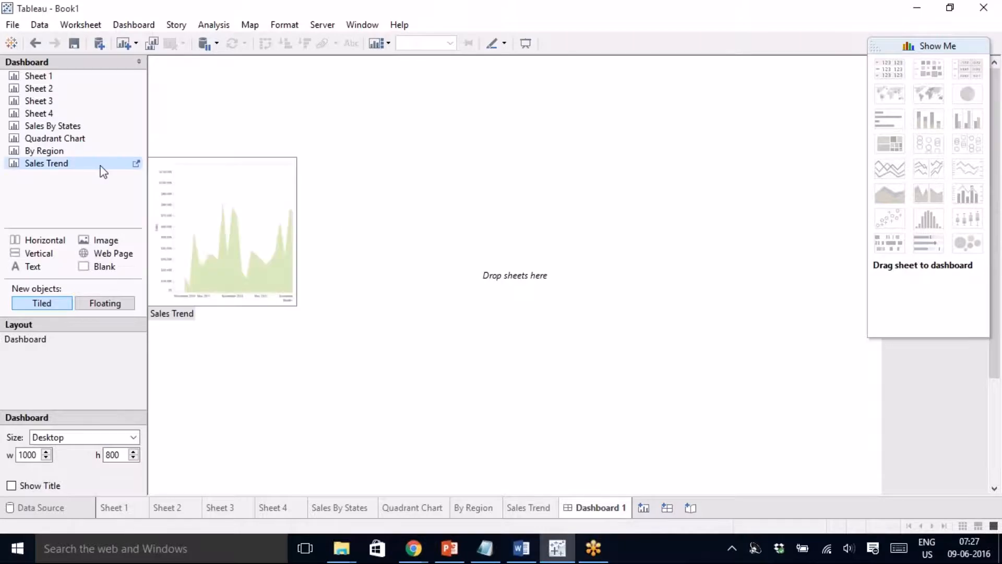
mouse_move(85, 135)
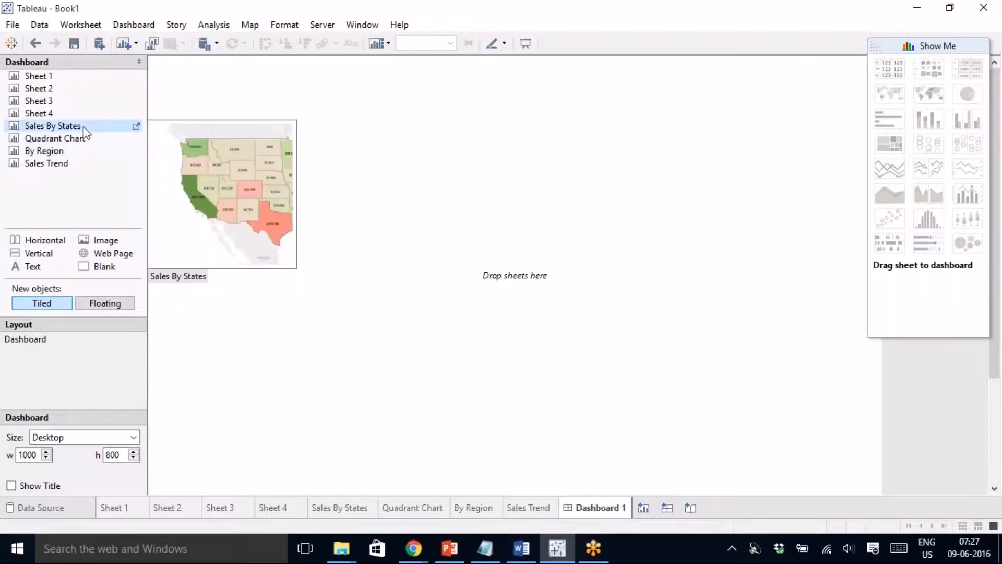
left_click_drag(83, 129, 243, 130)
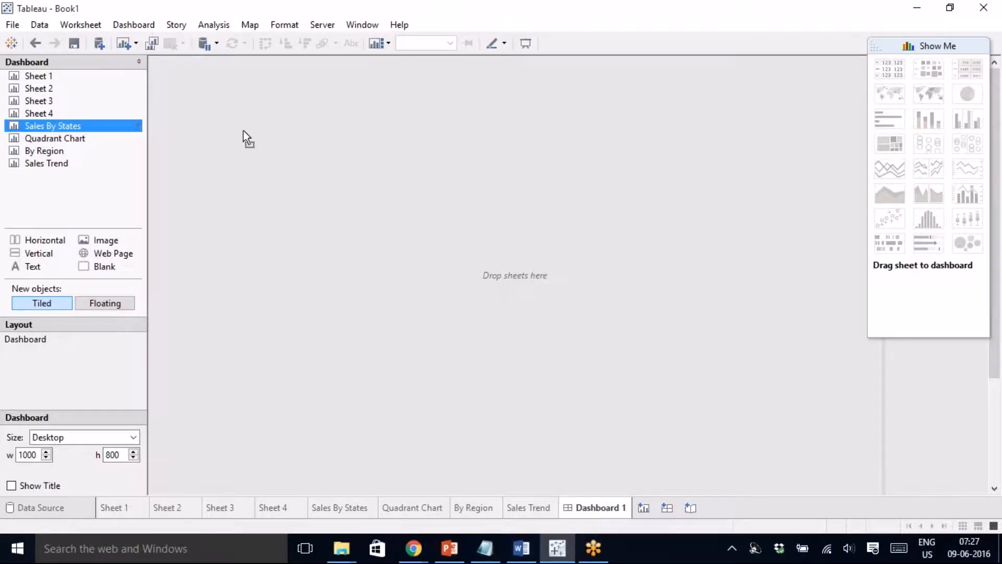
left_click_drag(243, 131, 243, 131)
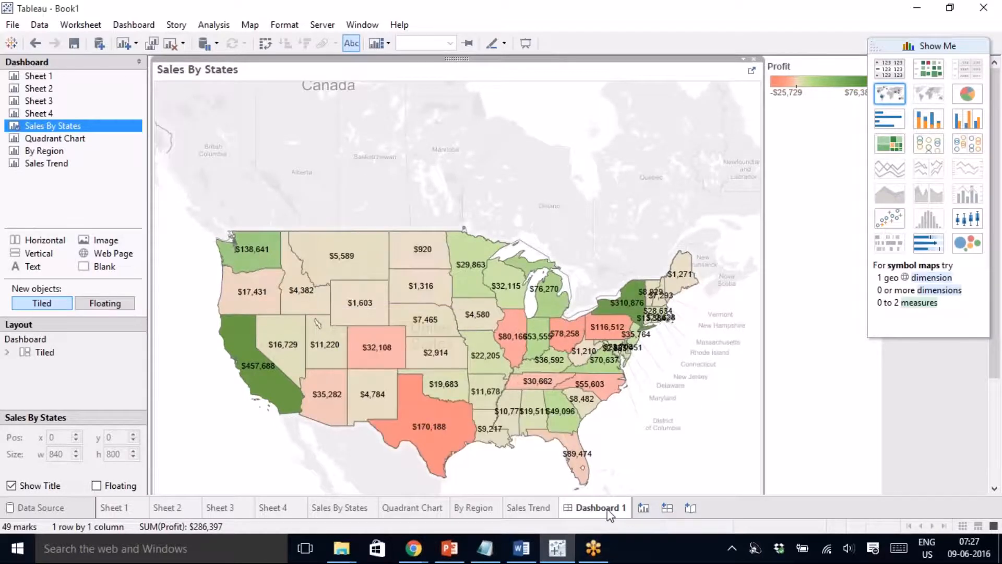
mouse_move(609, 515)
left_click_drag(39, 88, 204, 253)
mouse_move(16, 79)
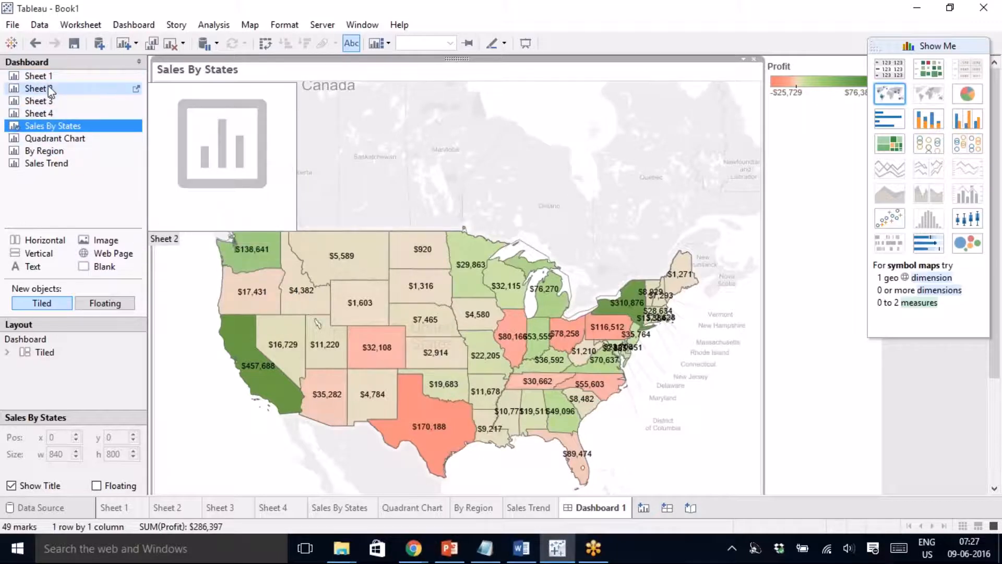
mouse_move(51, 78)
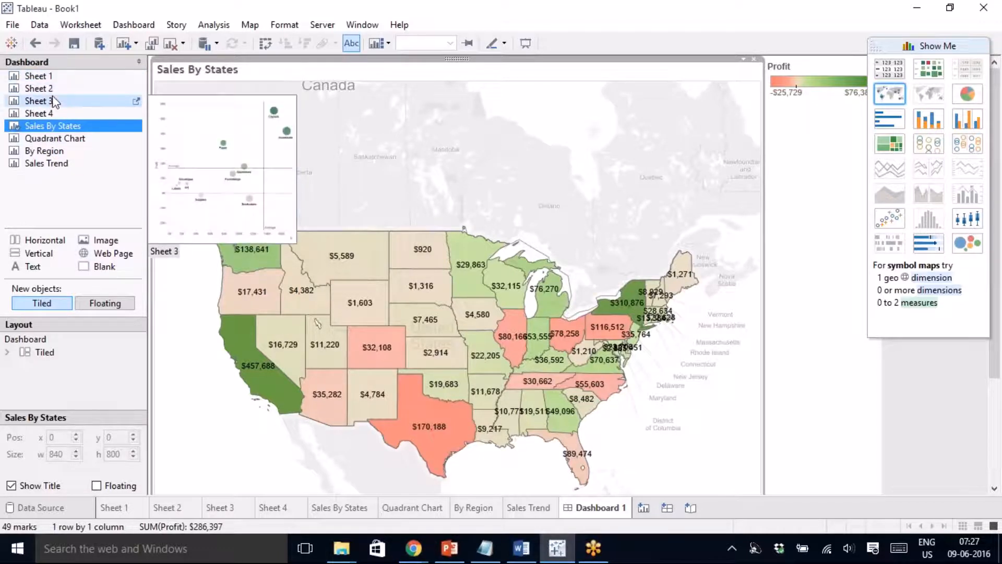
mouse_move(55, 113)
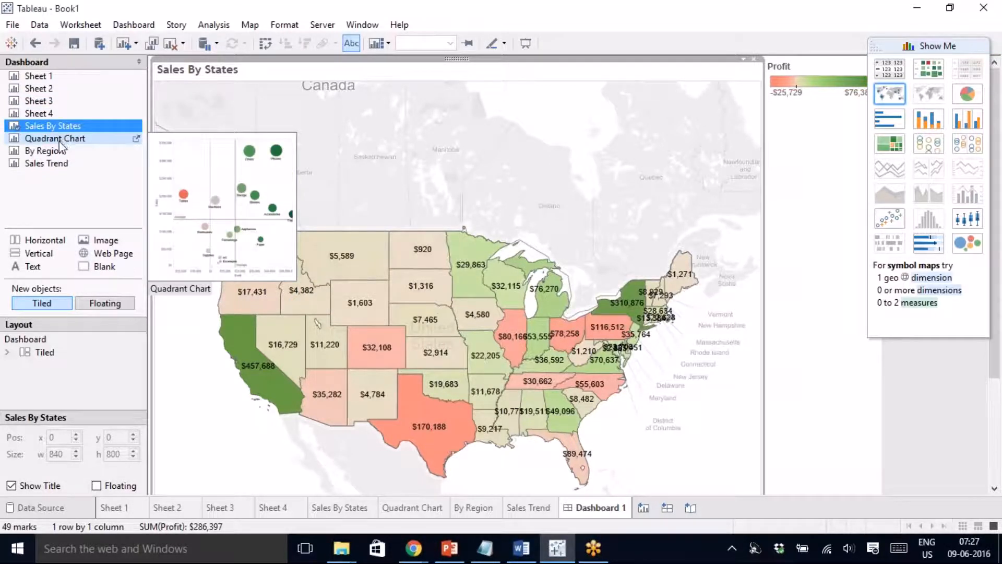
mouse_move(60, 165)
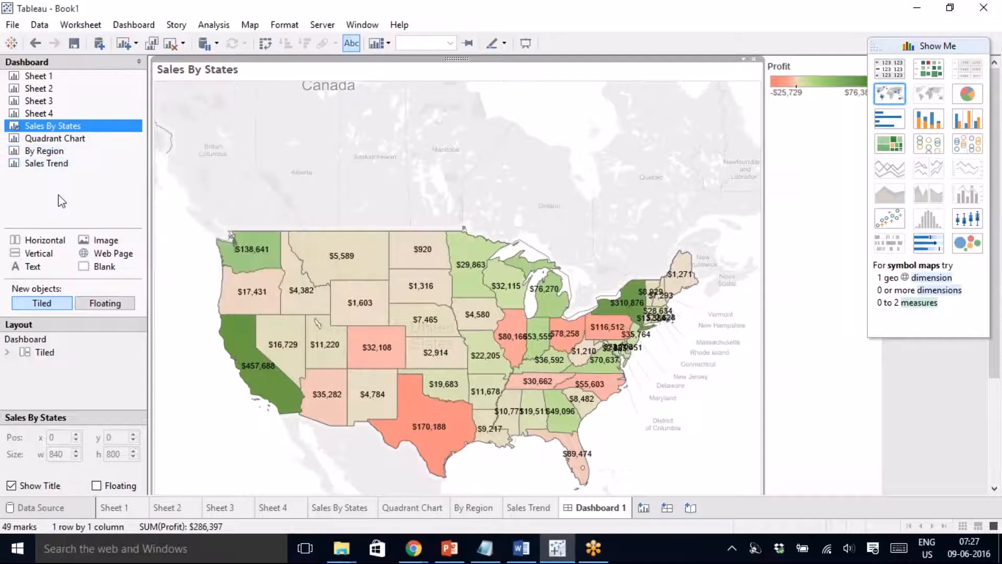
- Tile Sales Trend right of the map, Quadrant Chart below it, and By Region lower right
left_click(46, 164)
mouse_move(46, 163)
left_mouse_down()
mouse_move(618, 240)
mouse_move(700, 292)
mouse_move(709, 278)
left_mouse_up()
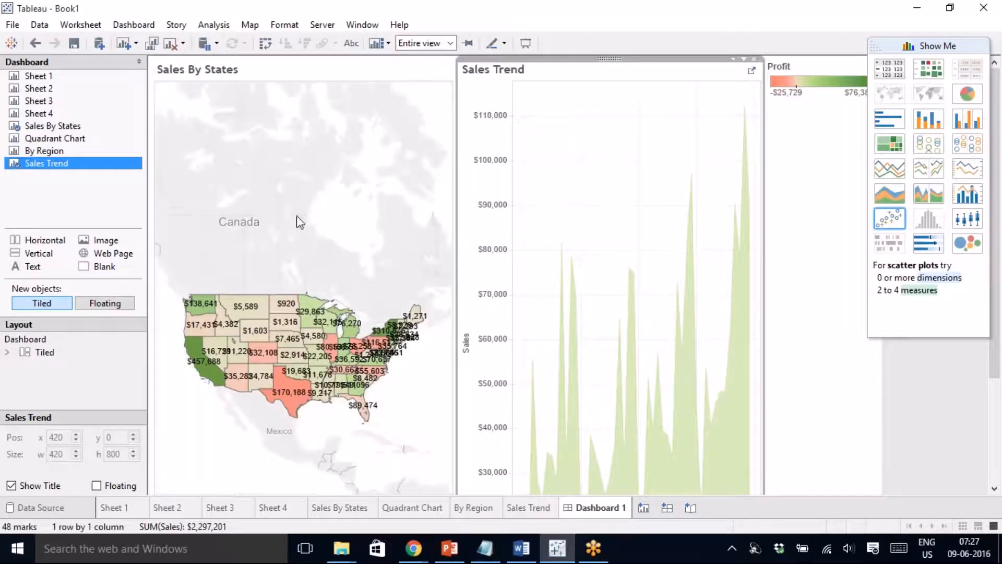
left_click(51, 138)
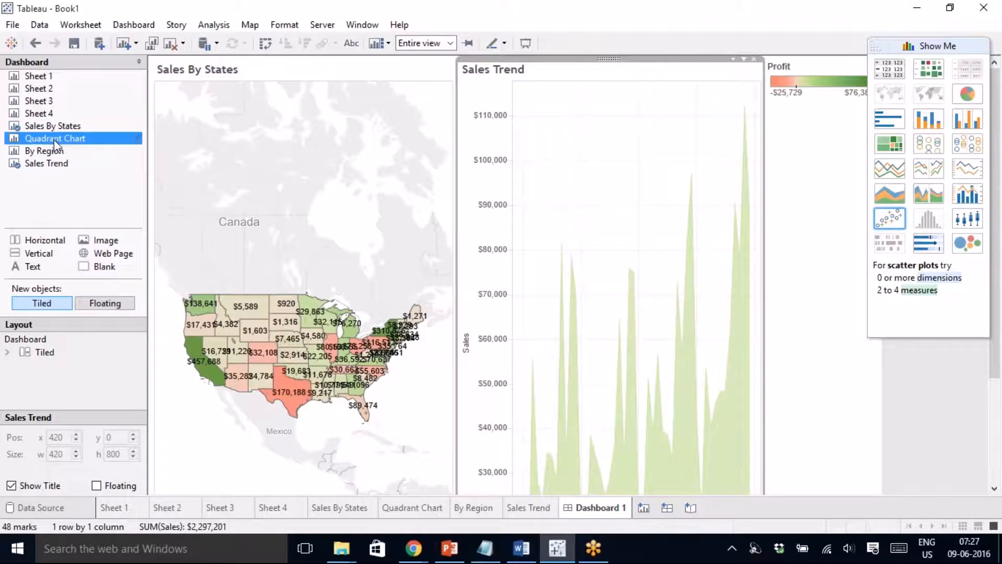
mouse_move(54, 141)
left_mouse_down()
mouse_move(134, 193)
mouse_move(303, 489)
left_mouse_up()
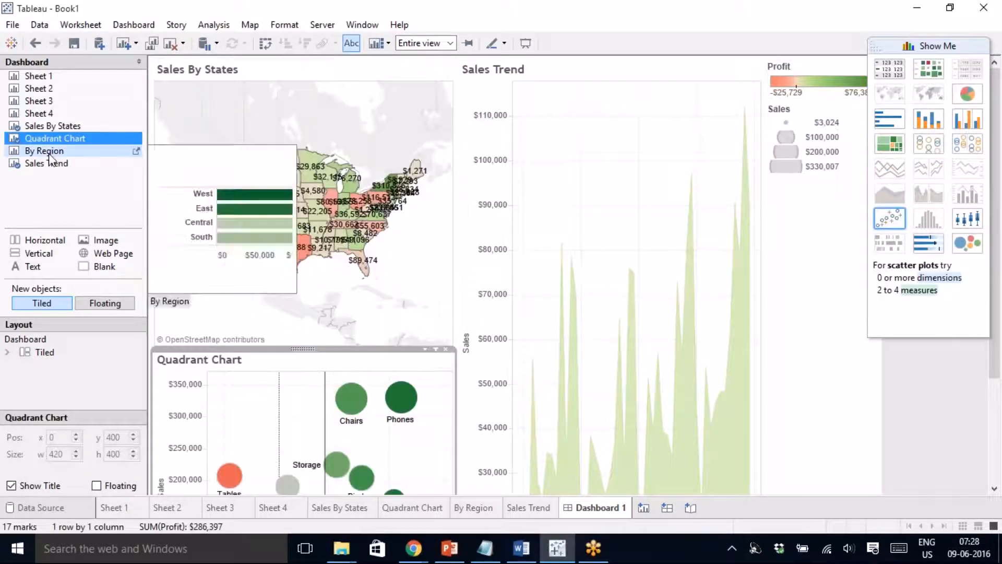
mouse_move(46, 163)
left_mouse_down()
mouse_move(563, 463)
mouse_move(644, 421)
left_mouse_up()
left_click(827, 225)
- Delete the legend container and set the dashboard size to Automatic
left_click(927, 45)
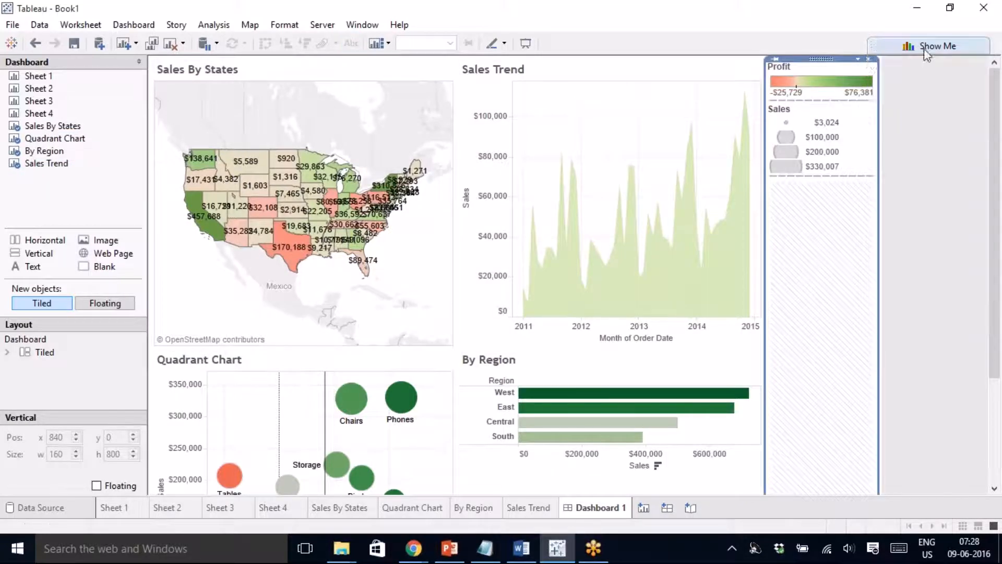
left_click(868, 59)
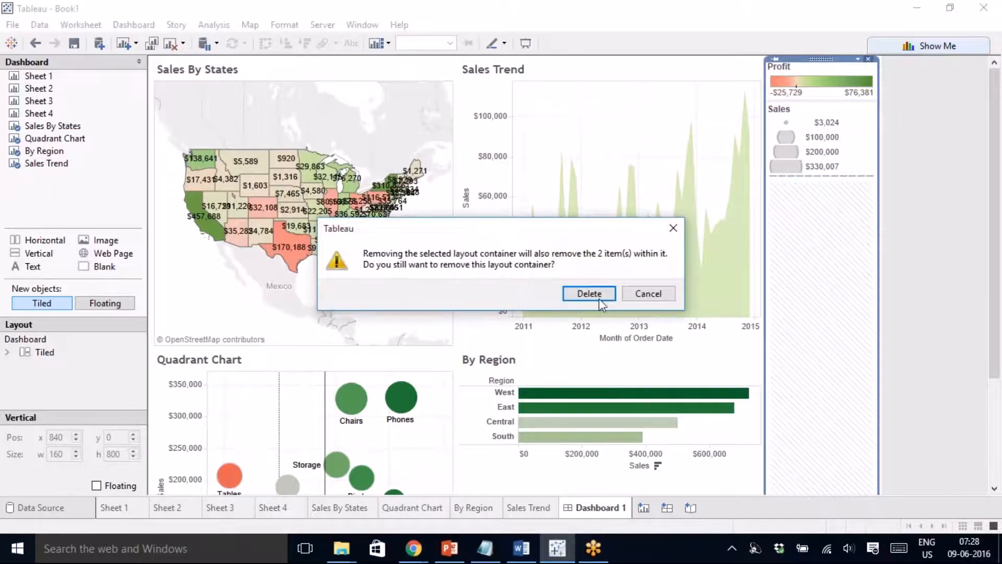
left_click(599, 299)
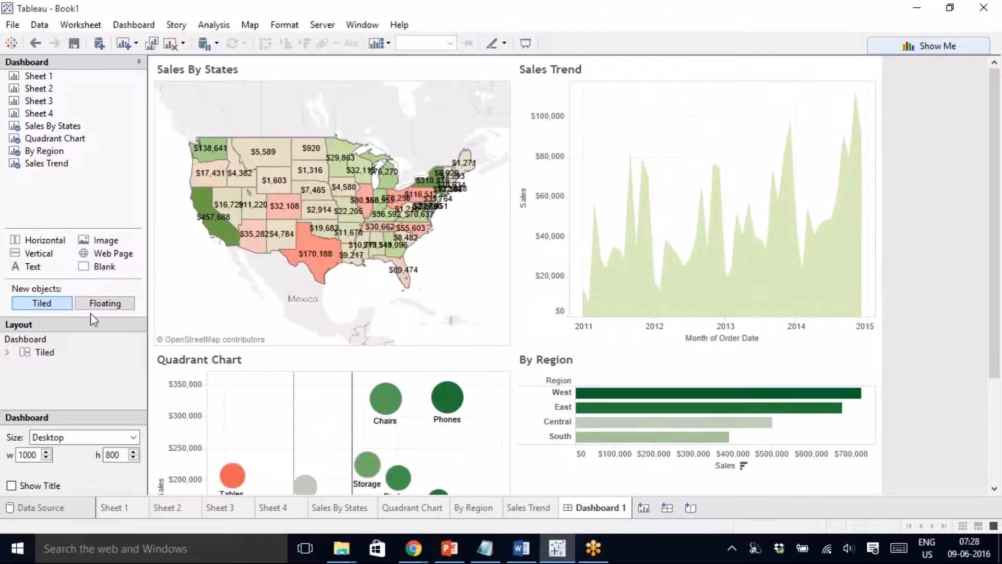
left_click(37, 437)
left_click(81, 186)
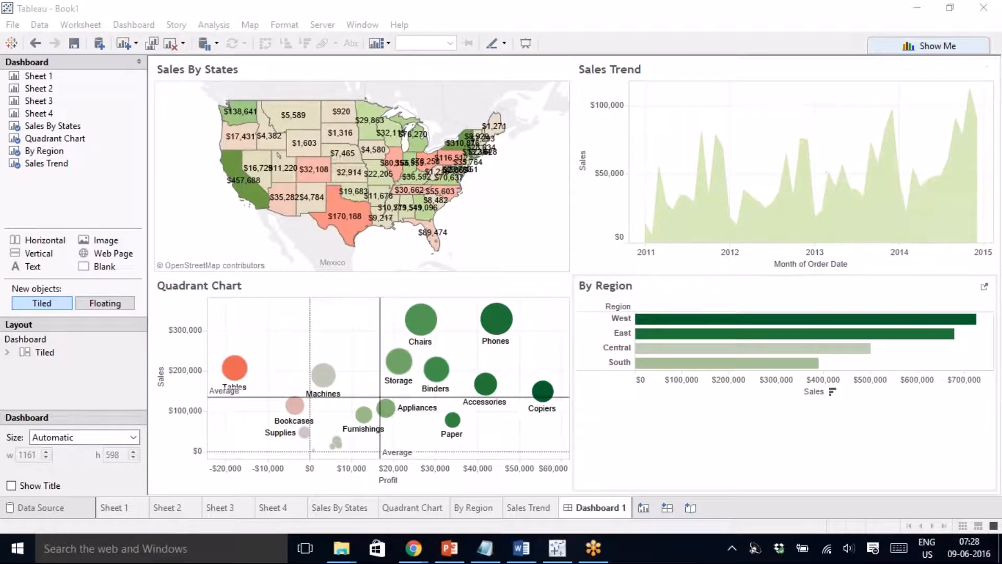
- Fit the By Region chart to Entire View, then check the Quadrant Chart's fit options
left_click(872, 295)
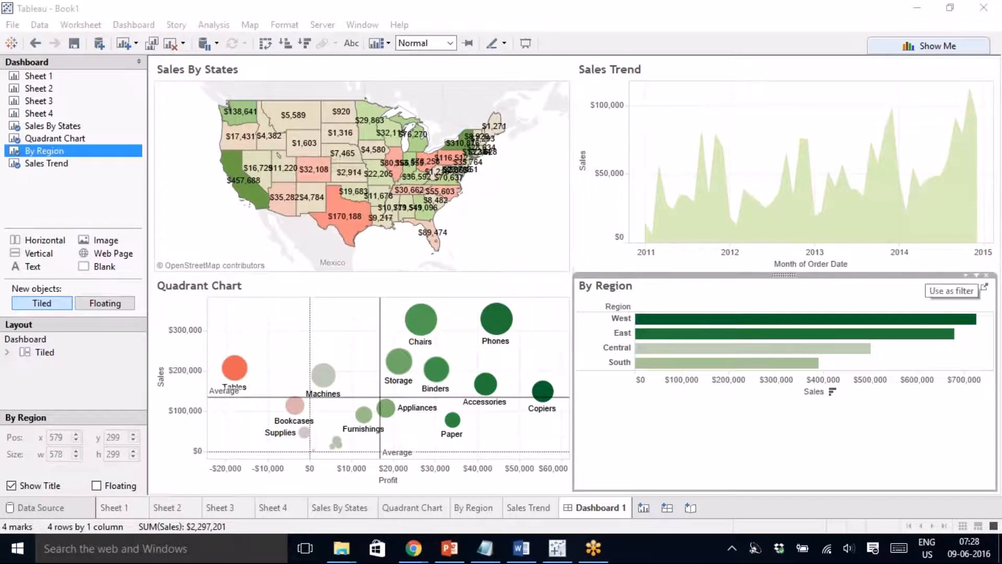
left_click(976, 275)
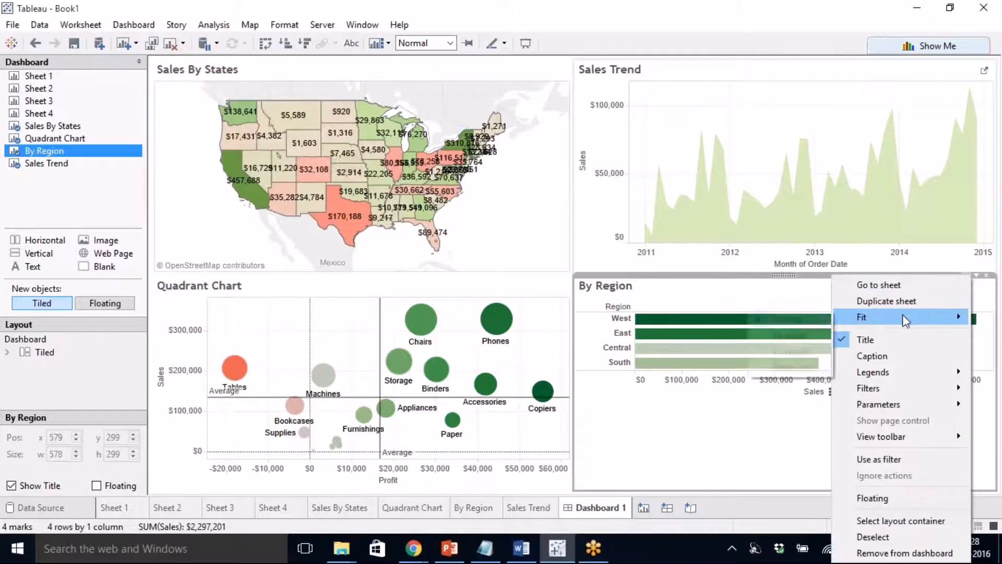
mouse_move(886, 324)
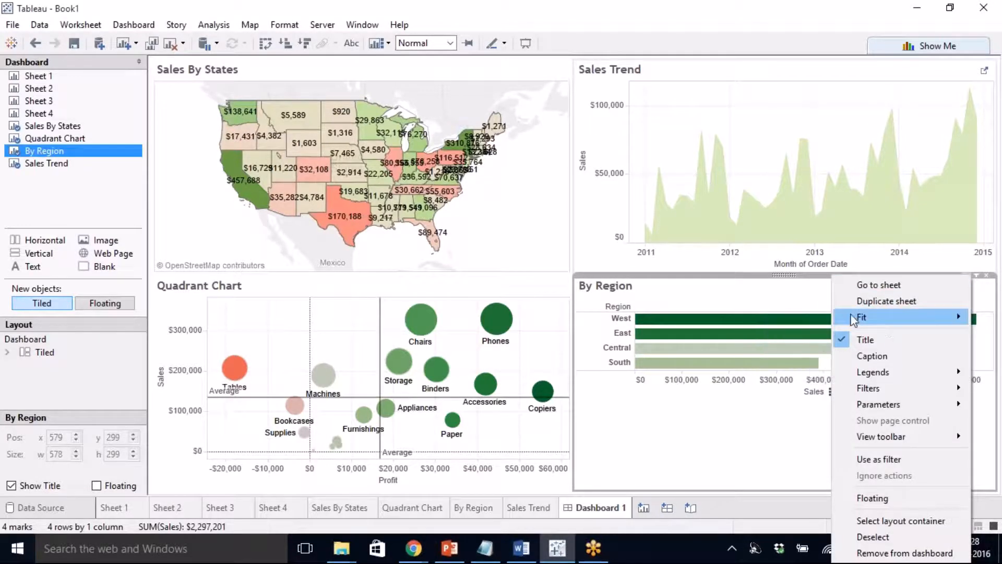
left_click(794, 368)
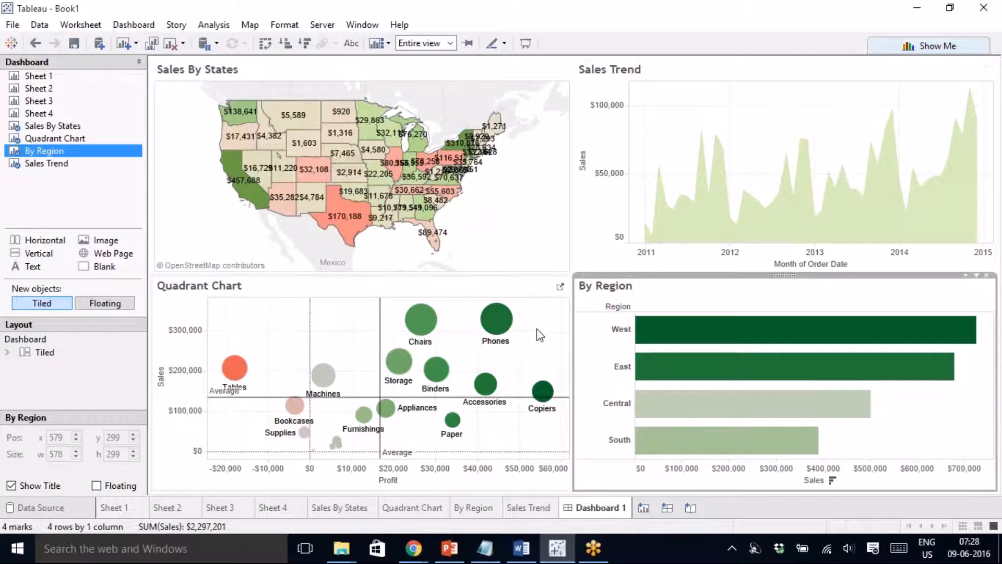
left_click(546, 282)
left_click(552, 275)
mouse_move(502, 317)
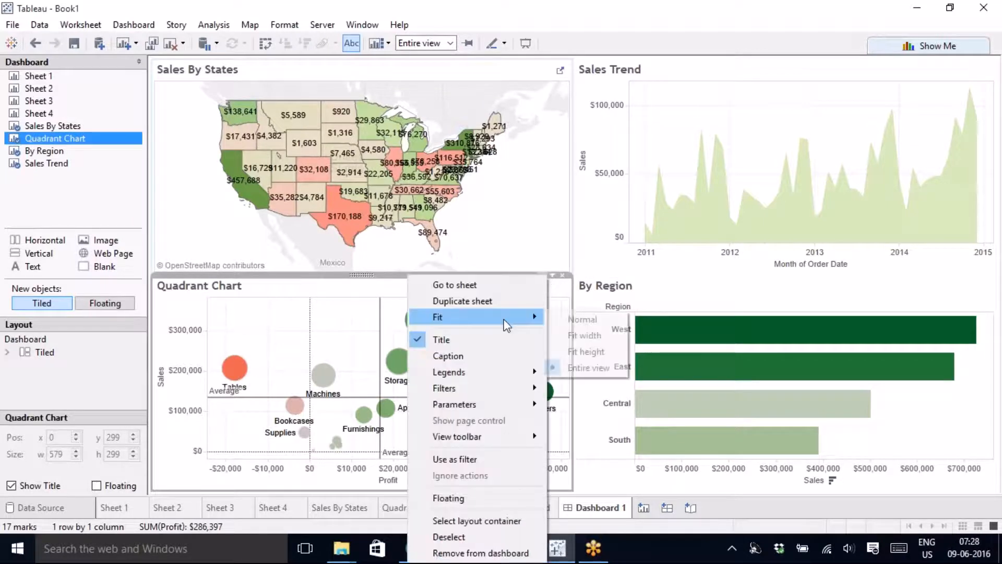
left_click(113, 196)
left_click(113, 197)
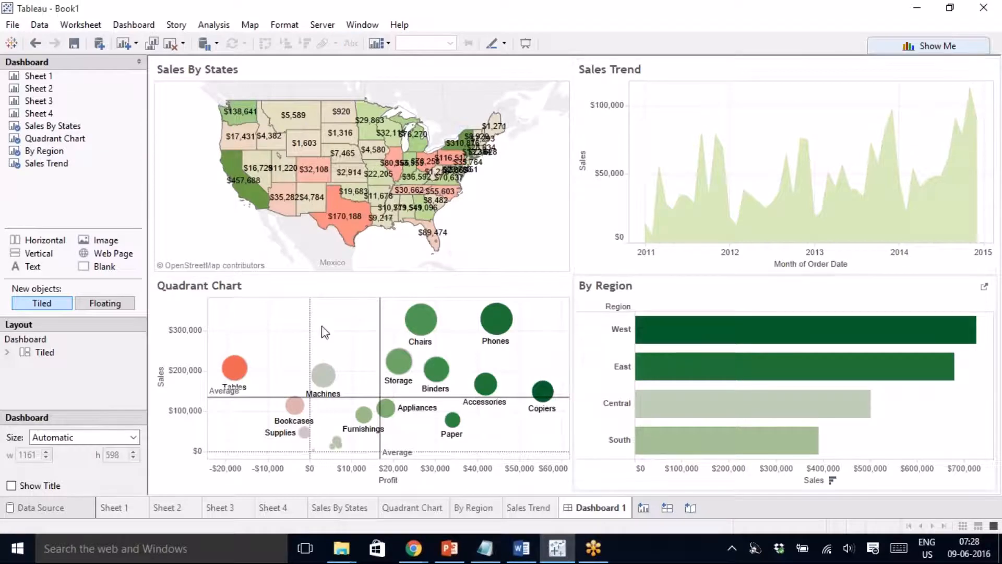
- Show the dashboard title and replace the placeholder with 'Sales Dashboard'
left_click(129, 26)
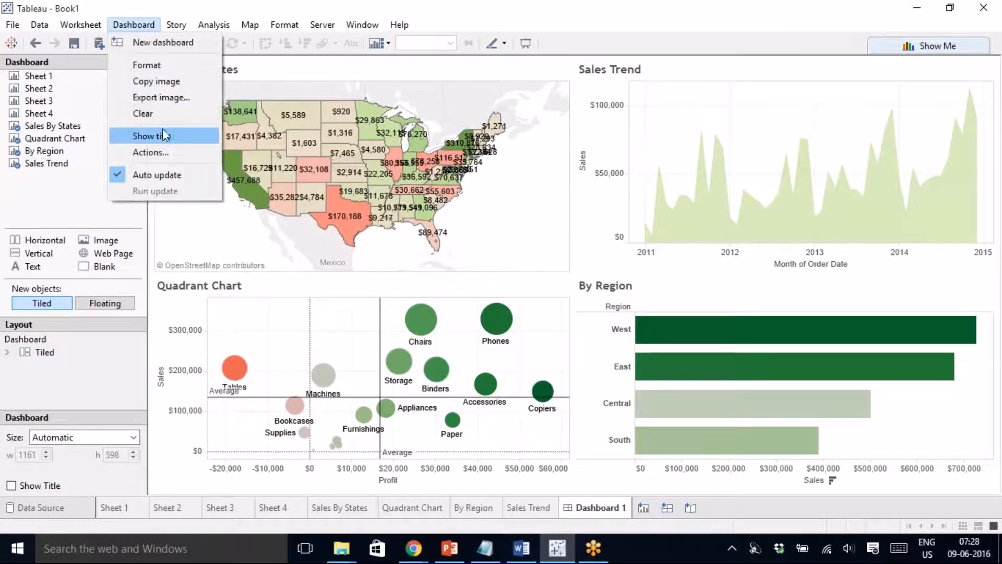
left_click(165, 150)
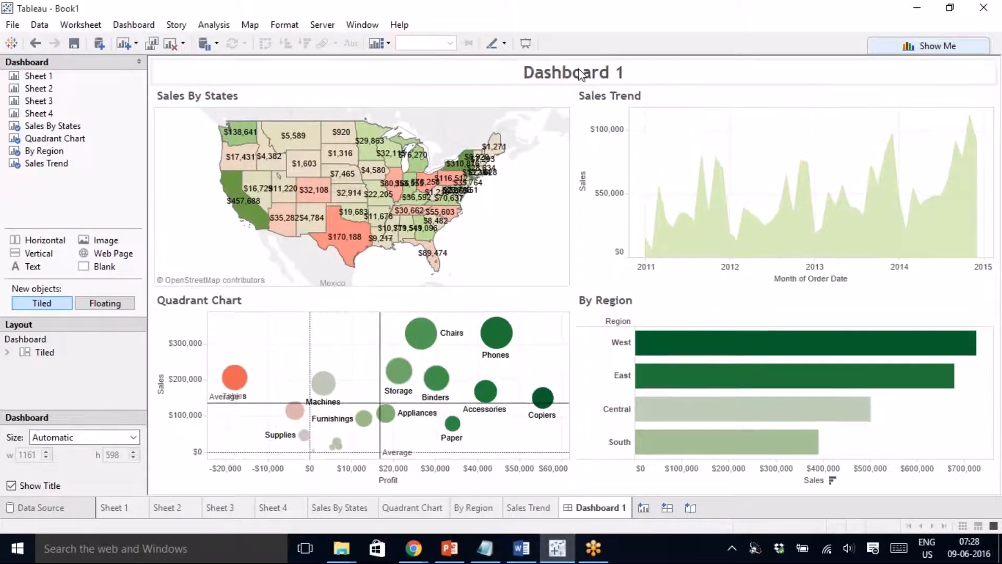
left_click(580, 73)
double_click(581, 75)
key("ctrl+a")
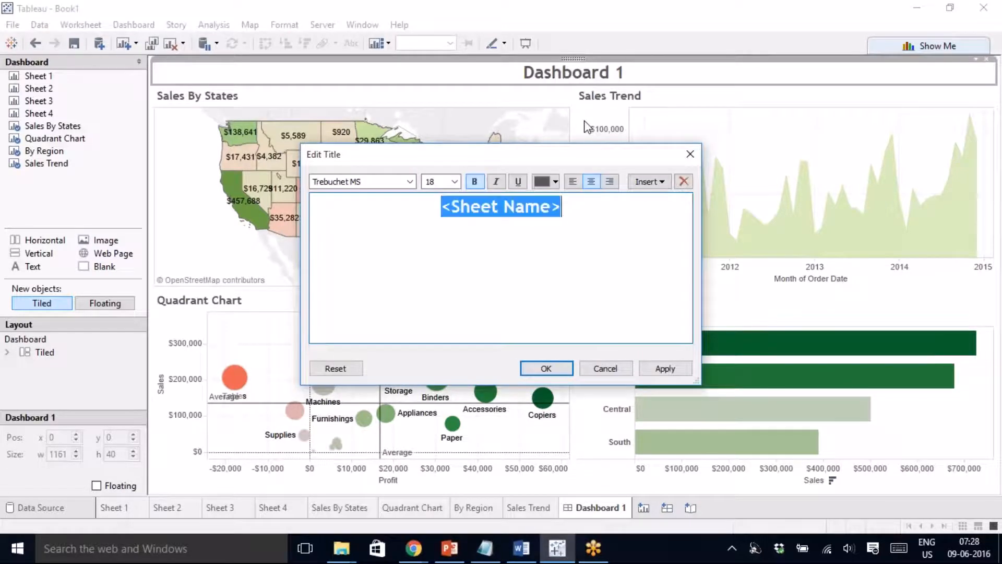
type("Sales ")
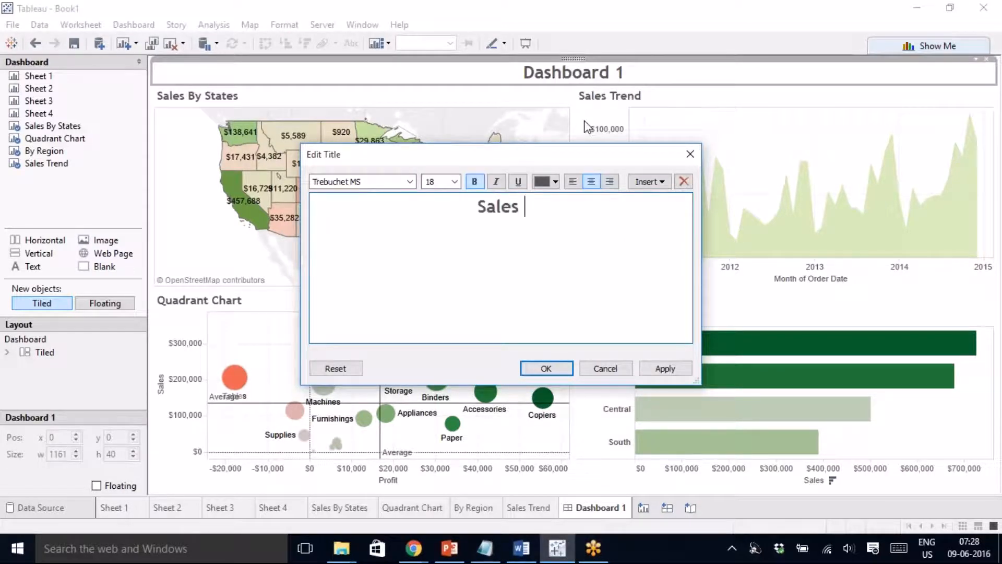
type("Dashboard")
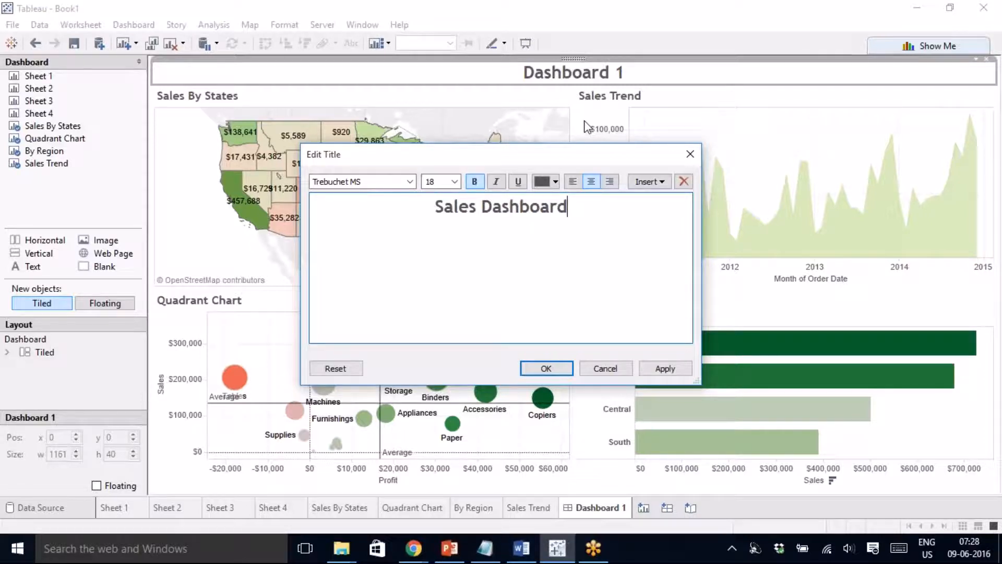
left_click(665, 368)
left_click(546, 368)
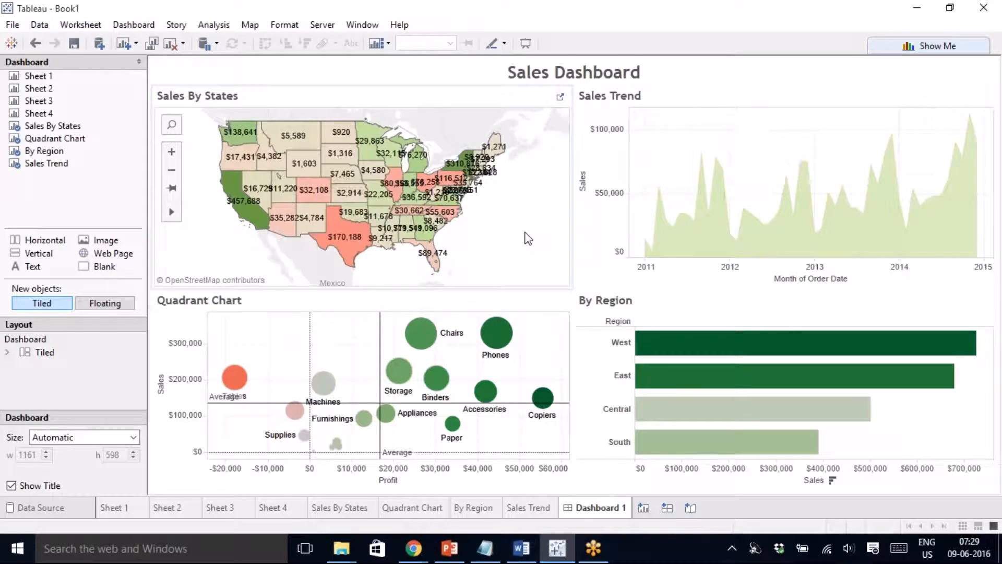
mouse_move(348, 252)
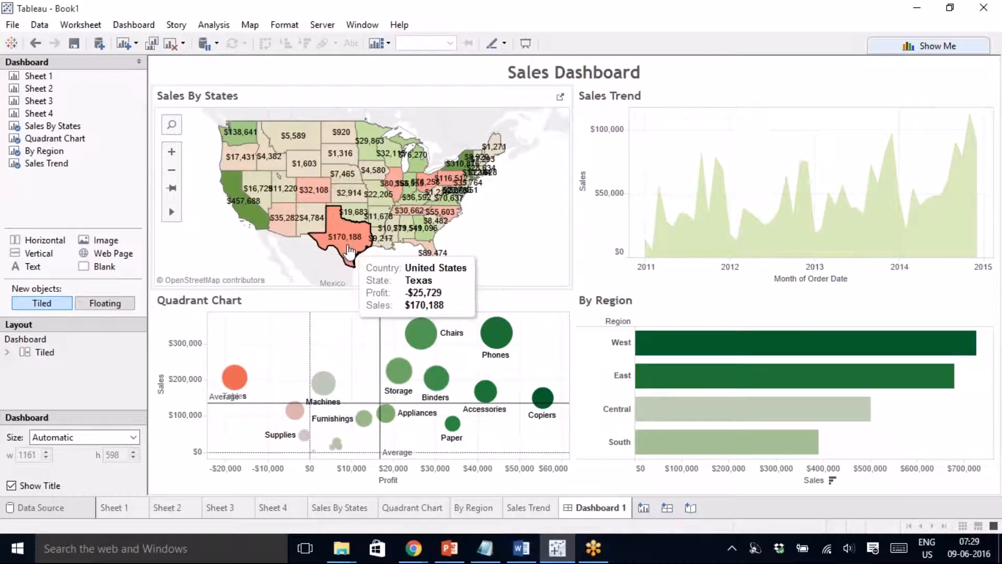
- Select and then clear Texas on the map, and open the Sales By States zone's options
left_click(349, 252)
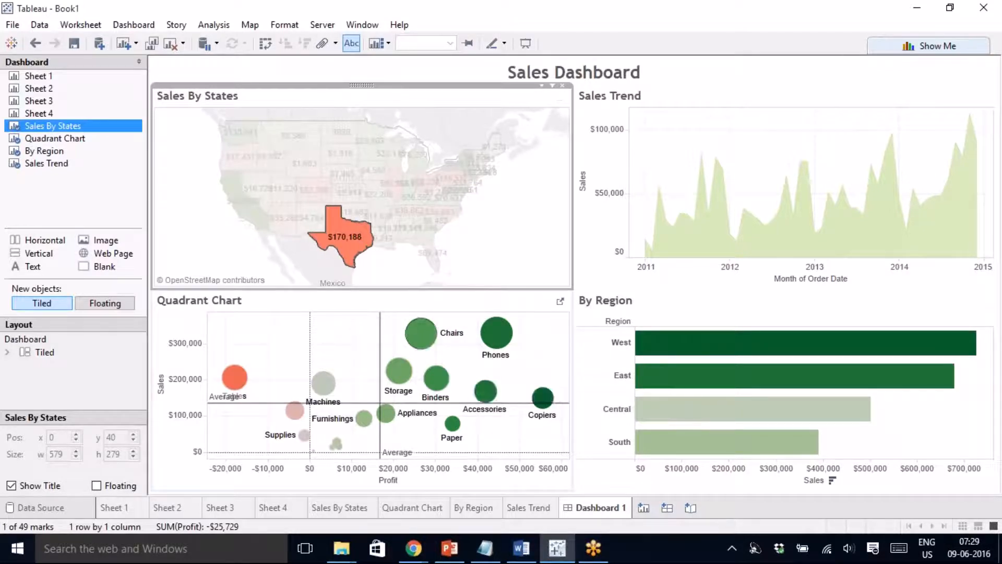
mouse_move(428, 394)
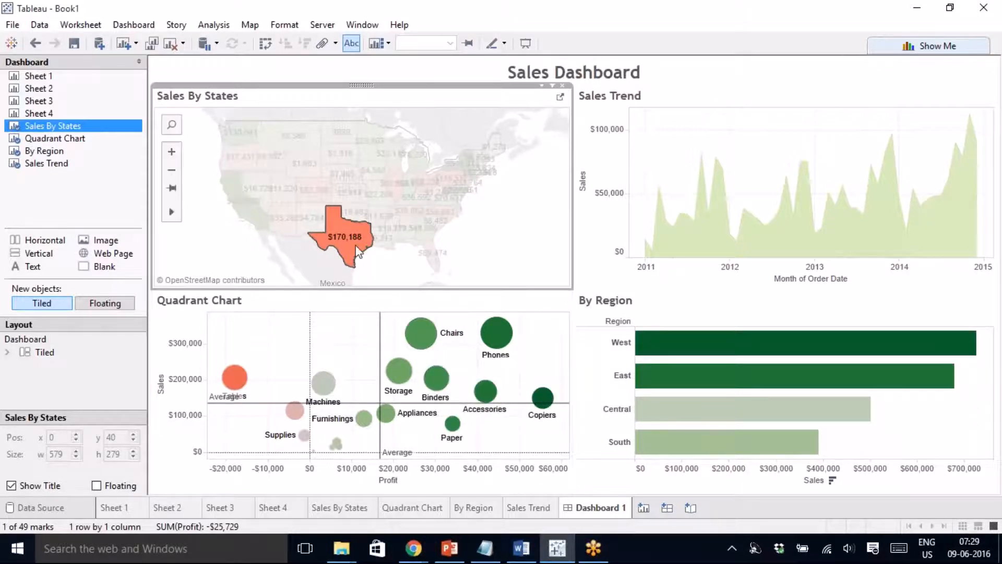
mouse_move(357, 252)
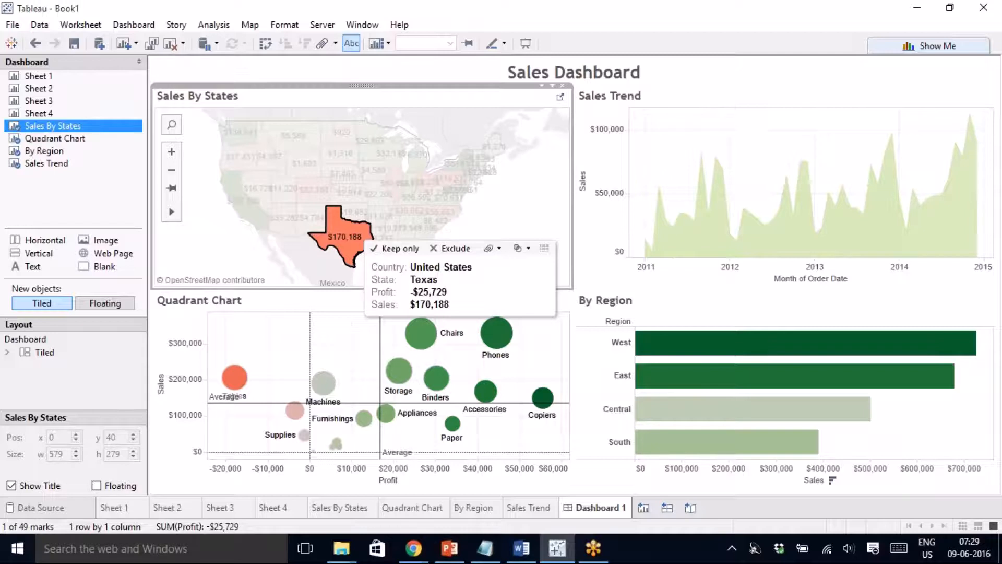
left_click(362, 255)
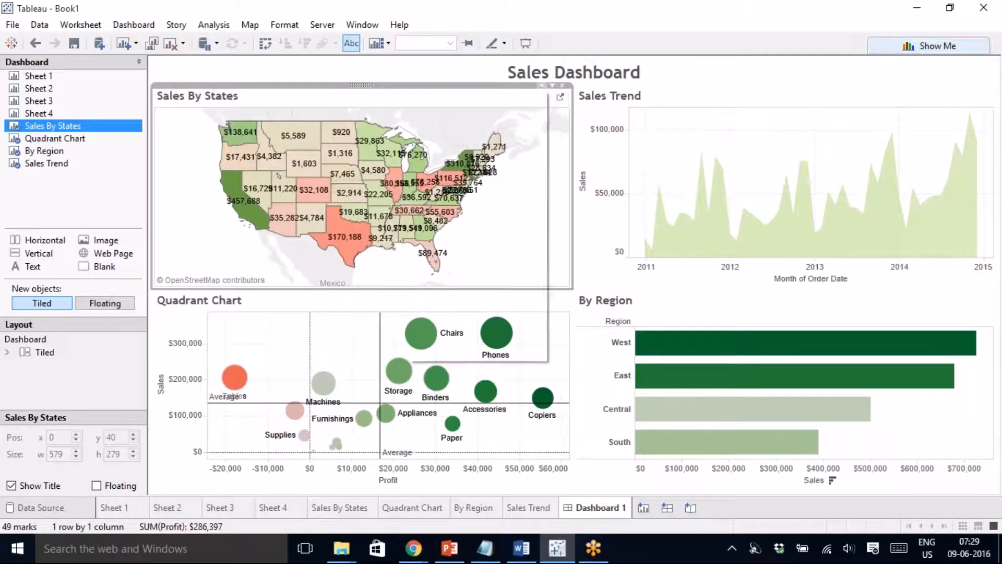
left_click(552, 85)
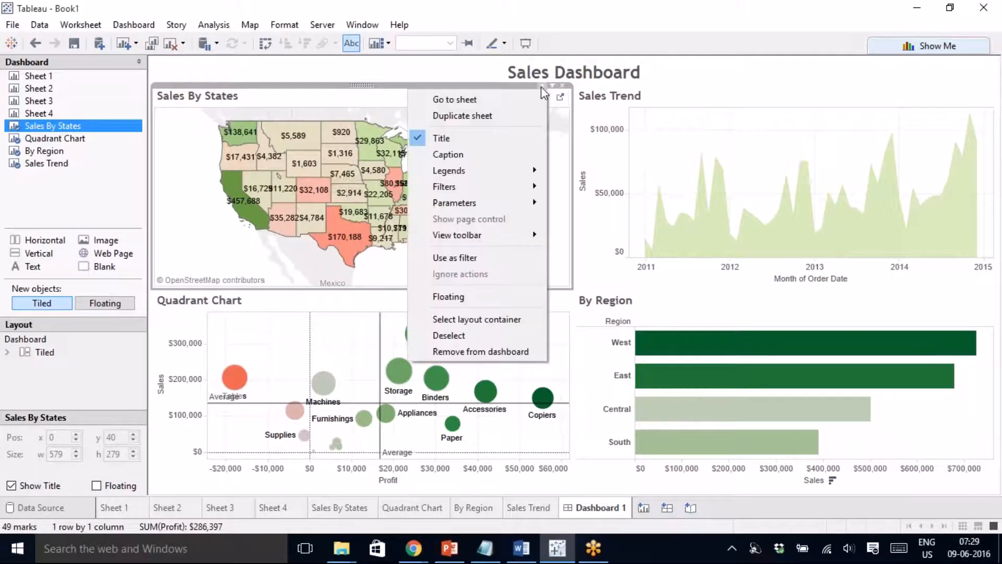
- Turn on 'Use as filter' for the Sales By States map on the dashboard
left_click(485, 257)
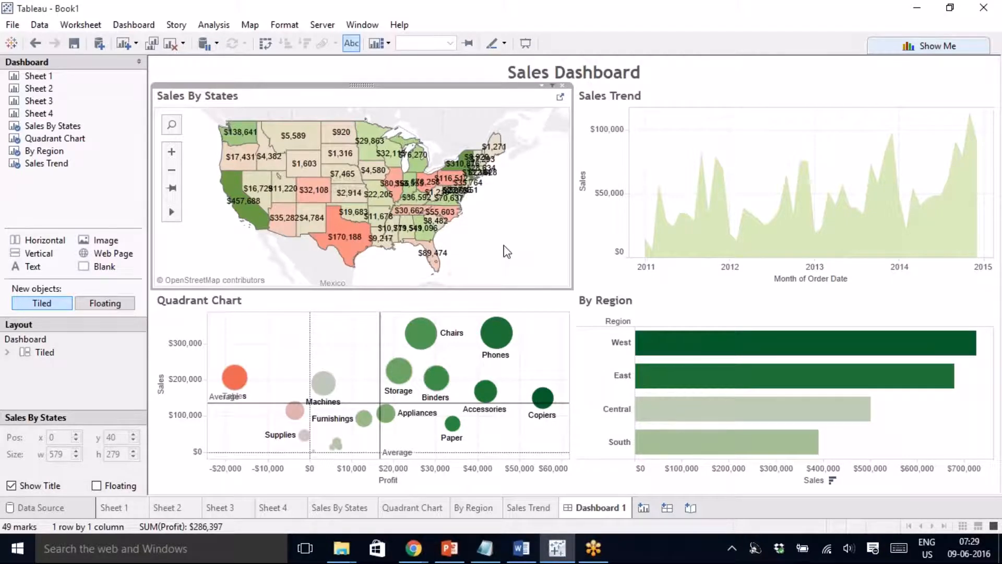
mouse_move(350, 255)
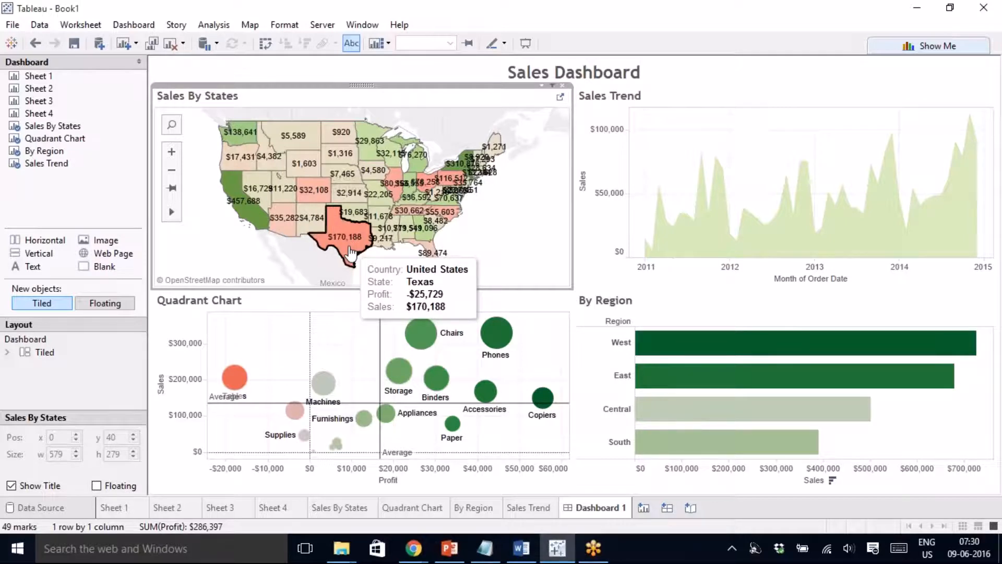
left_click(350, 255)
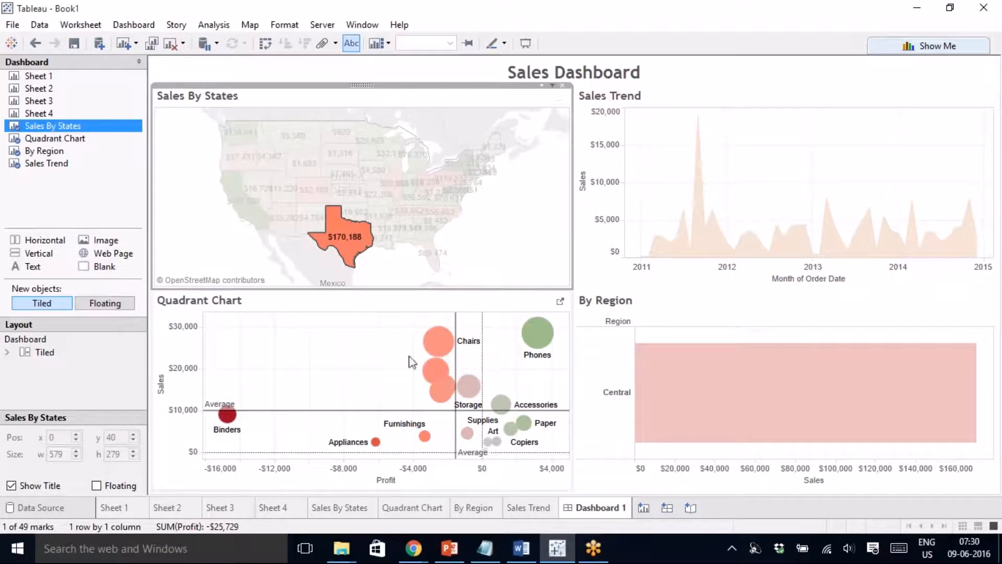
mouse_move(538, 342)
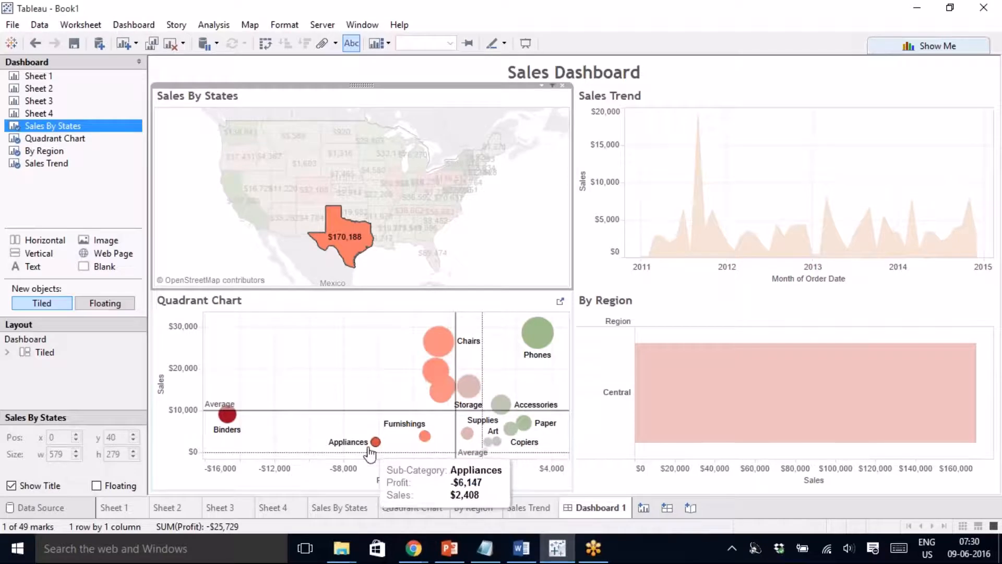
left_click(448, 261)
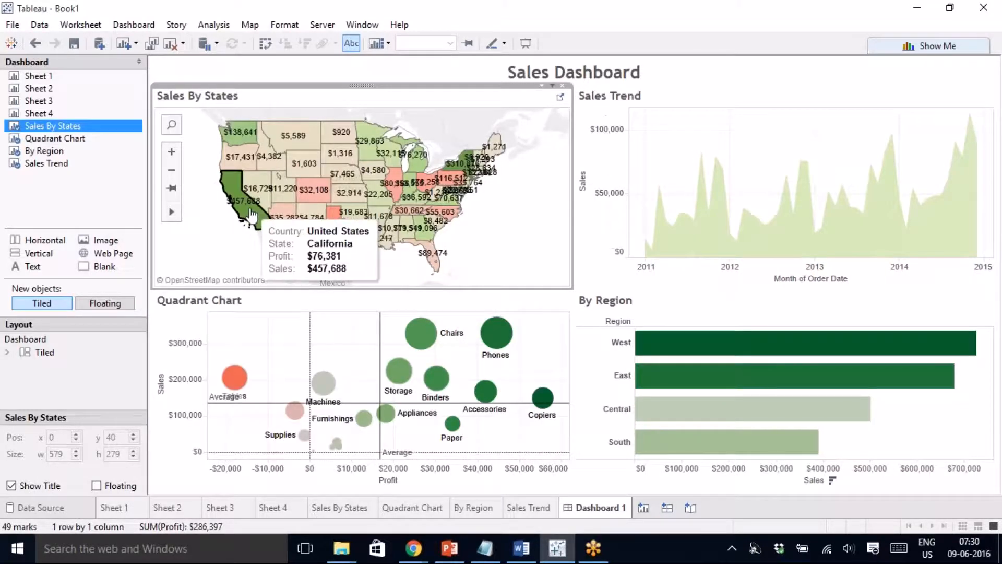
left_click(251, 214)
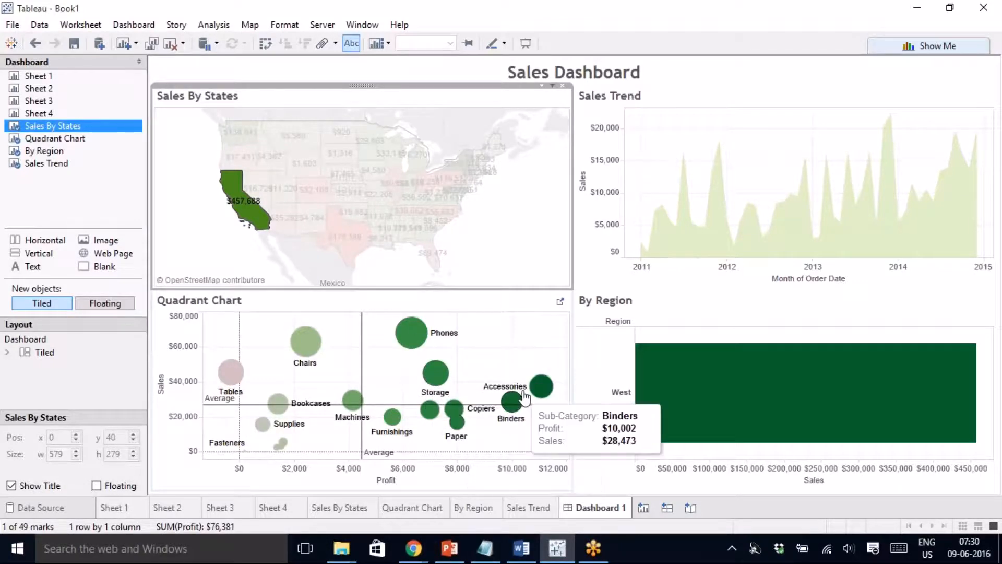
mouse_move(250, 231)
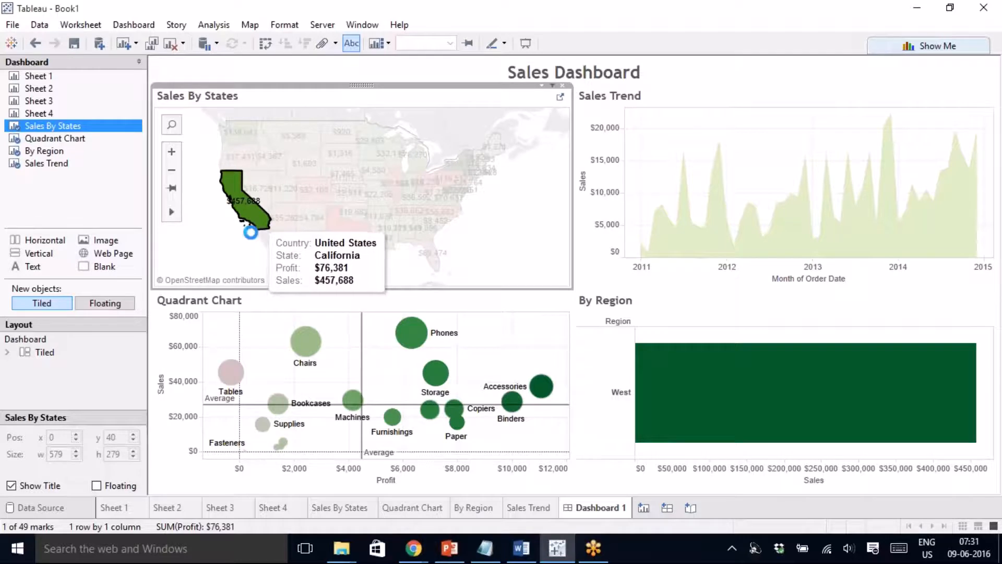
left_click(213, 244)
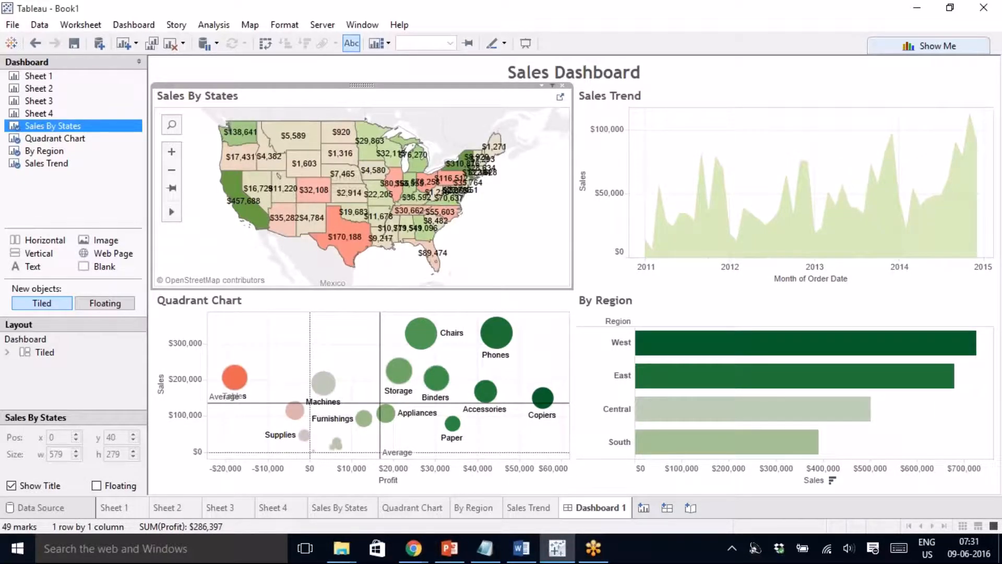
mouse_move(337, 224)
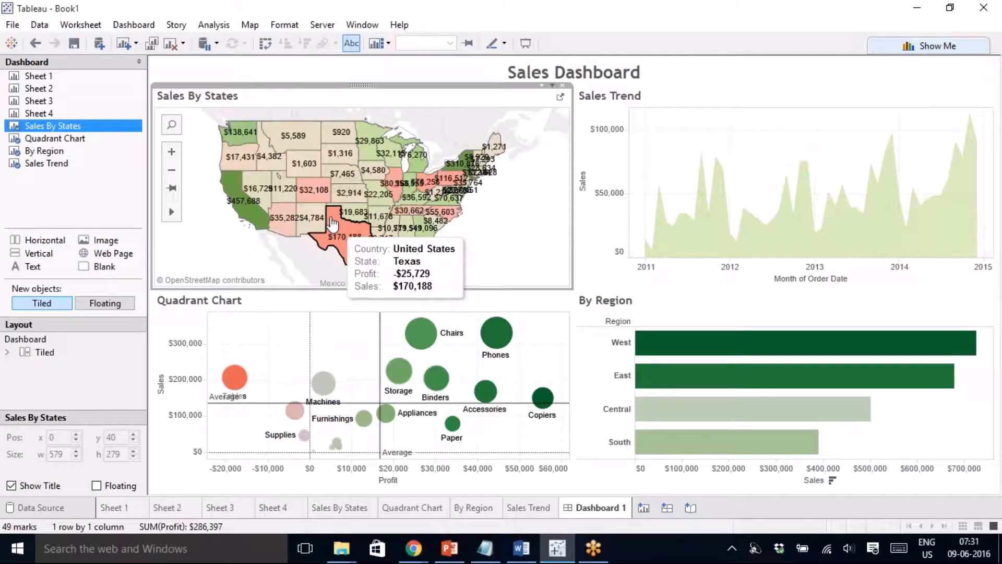
left_click(313, 194)
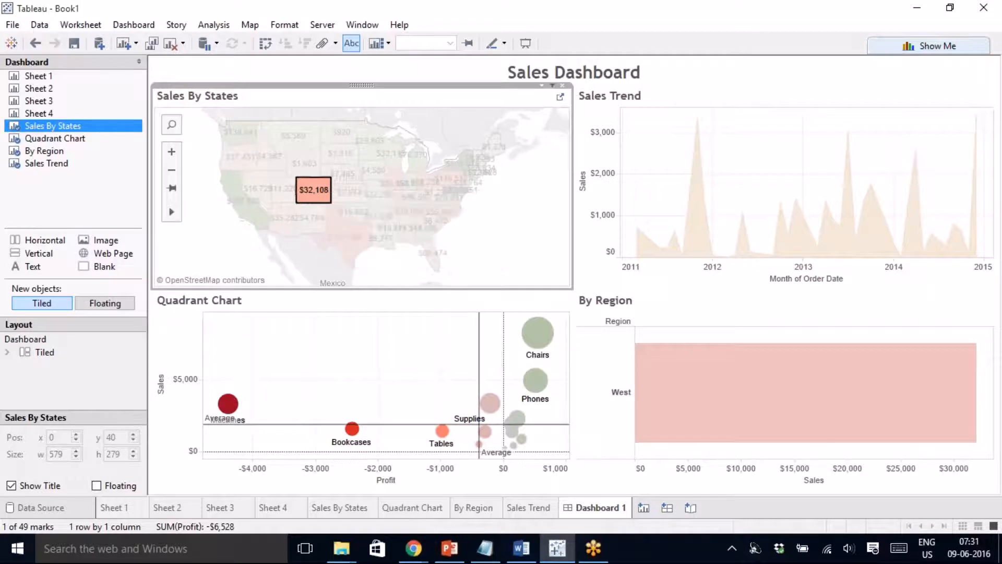
mouse_move(349, 194)
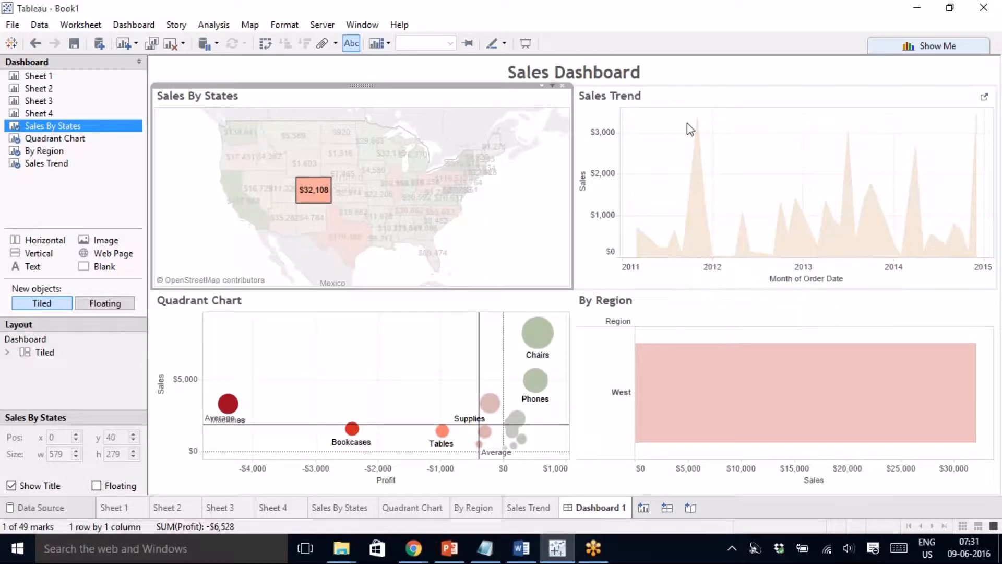
mouse_move(698, 125)
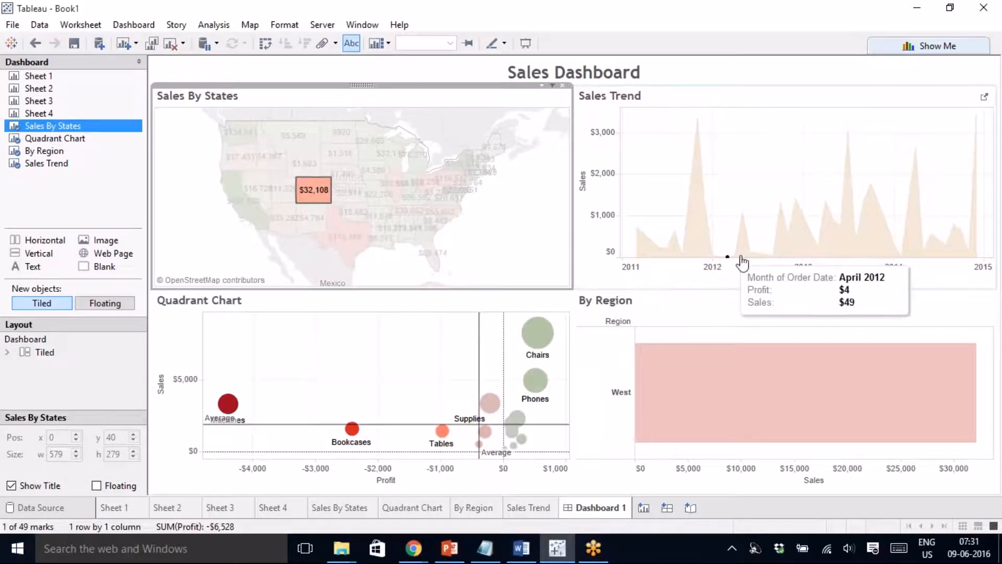
mouse_move(745, 225)
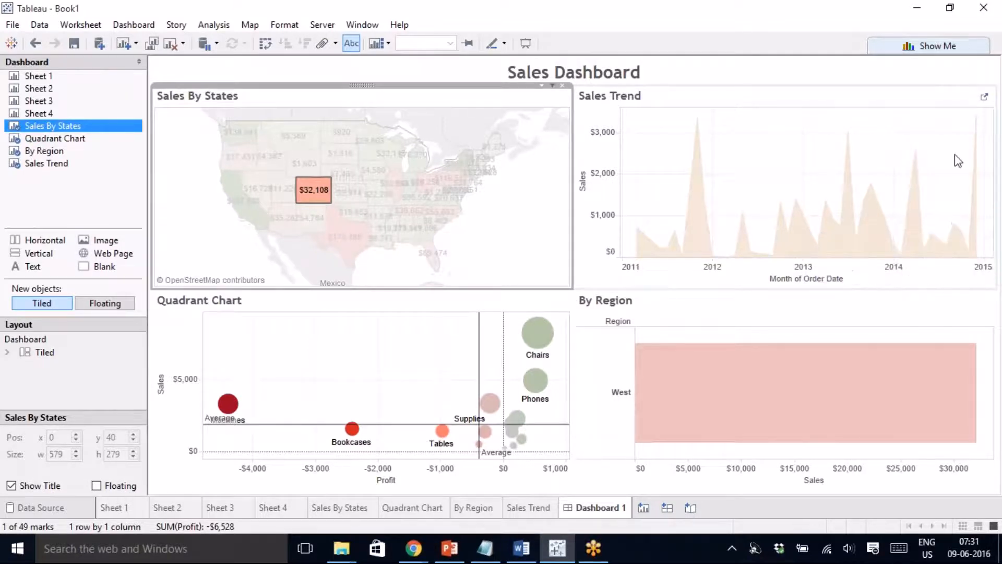
mouse_move(977, 126)
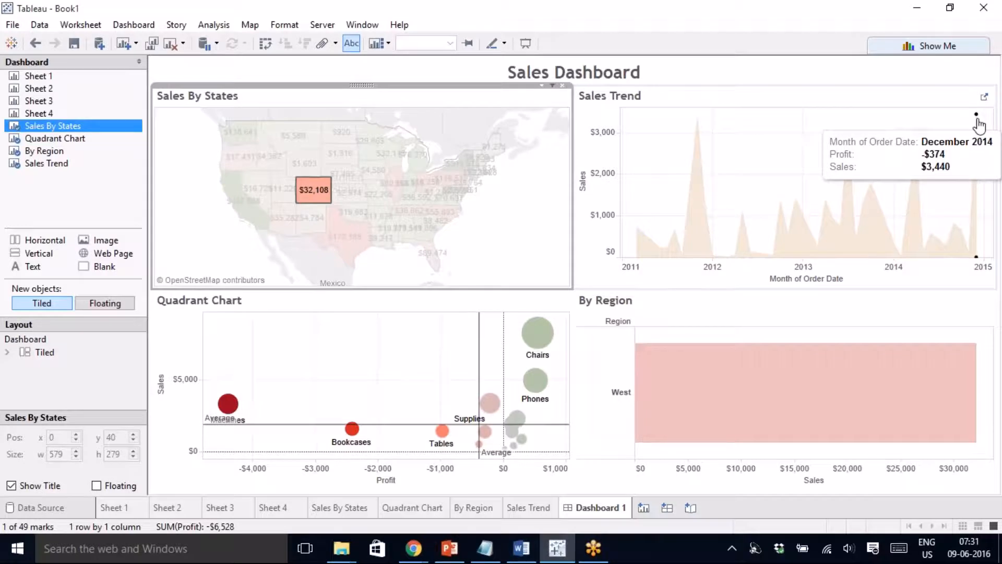
mouse_move(918, 154)
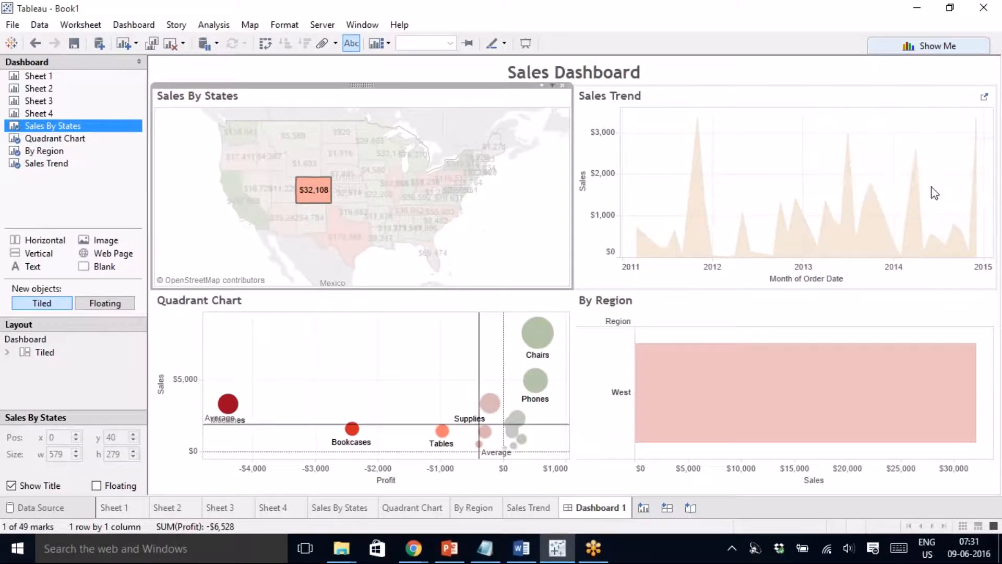
left_click(320, 197)
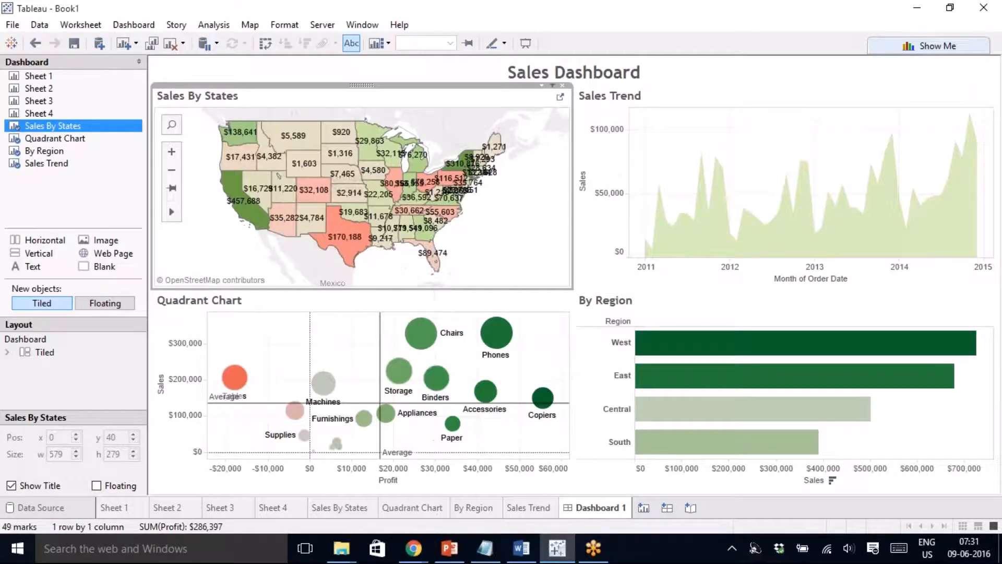
left_click(514, 303)
left_click(553, 290)
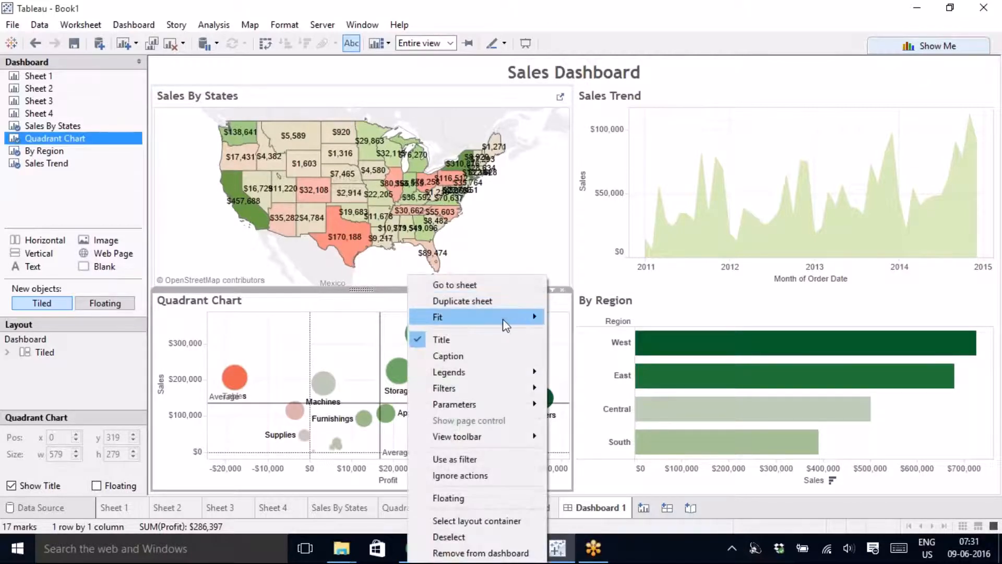
left_click(477, 457)
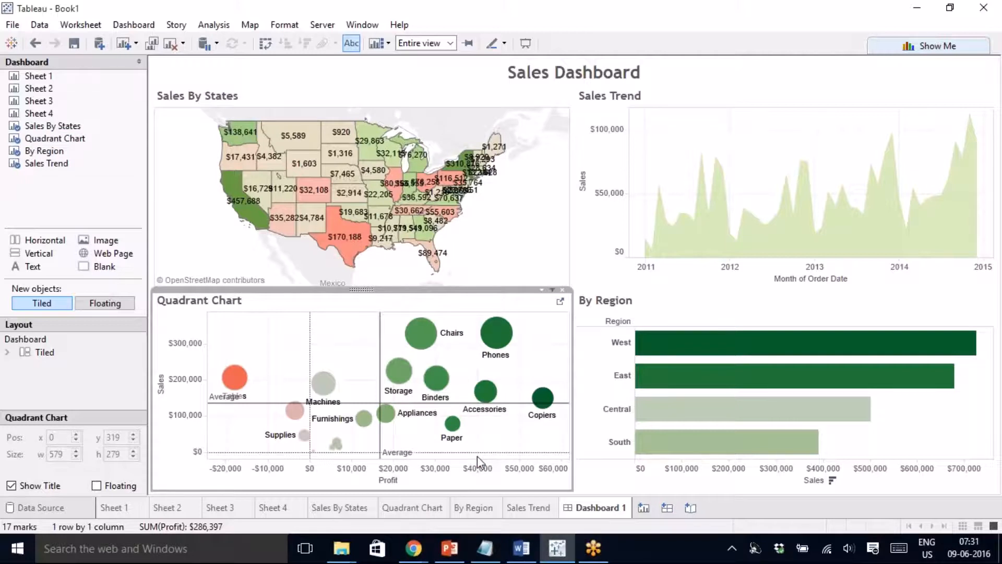
mouse_move(455, 433)
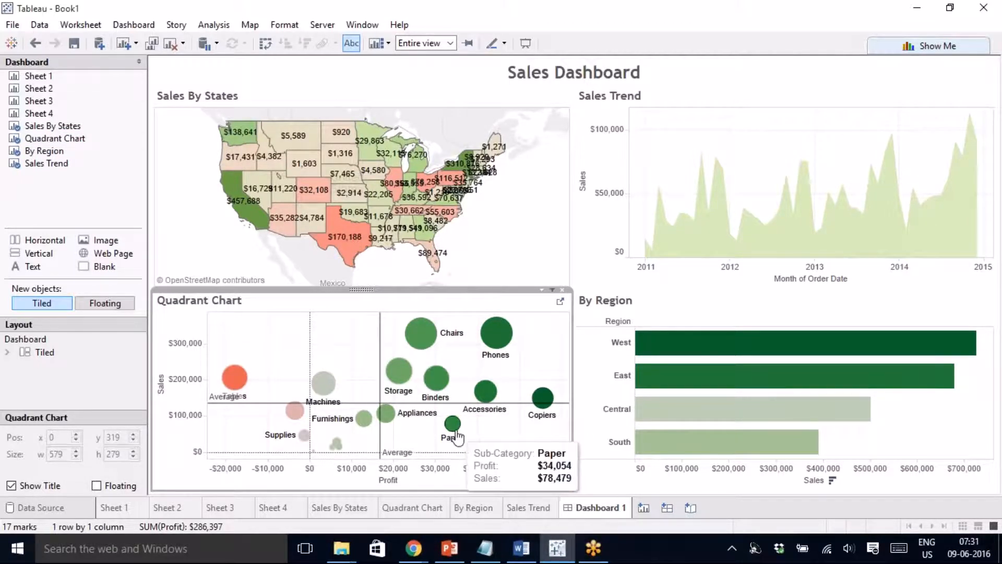
mouse_move(233, 382)
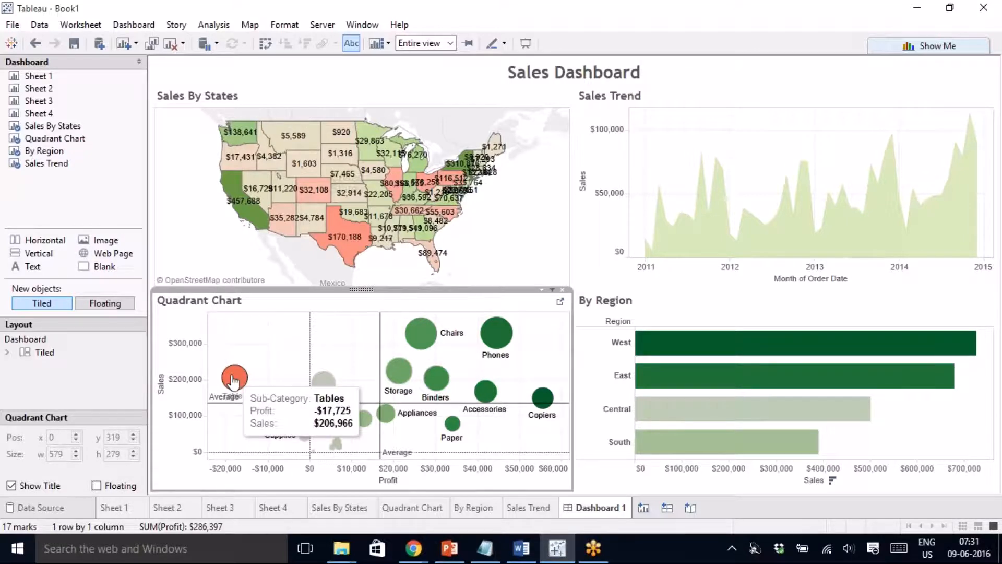
- Swap the Quadrant Chart's axes so Sales is horizontal and Profit vertical, then return to the dashboard
left_click(560, 303)
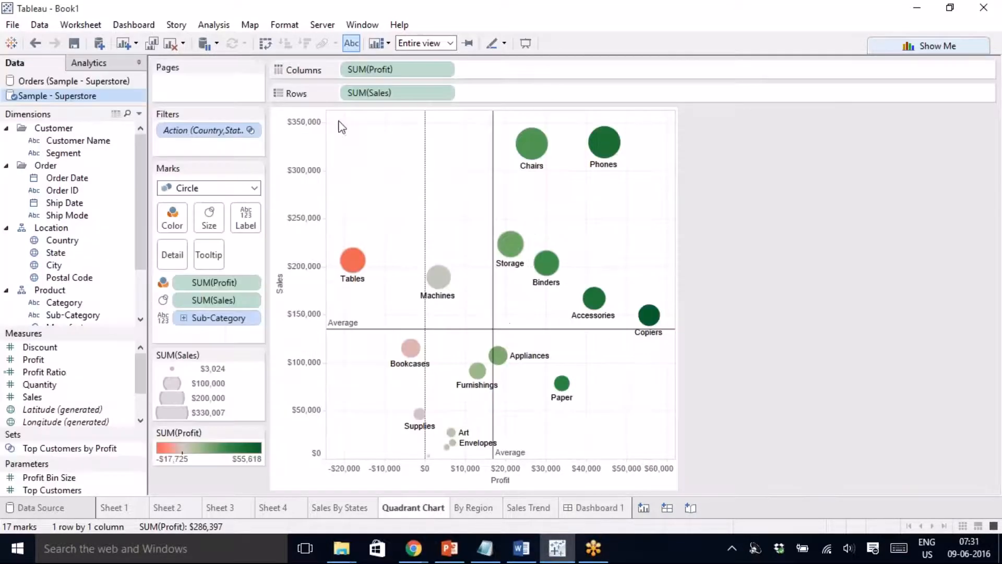
left_click(263, 43)
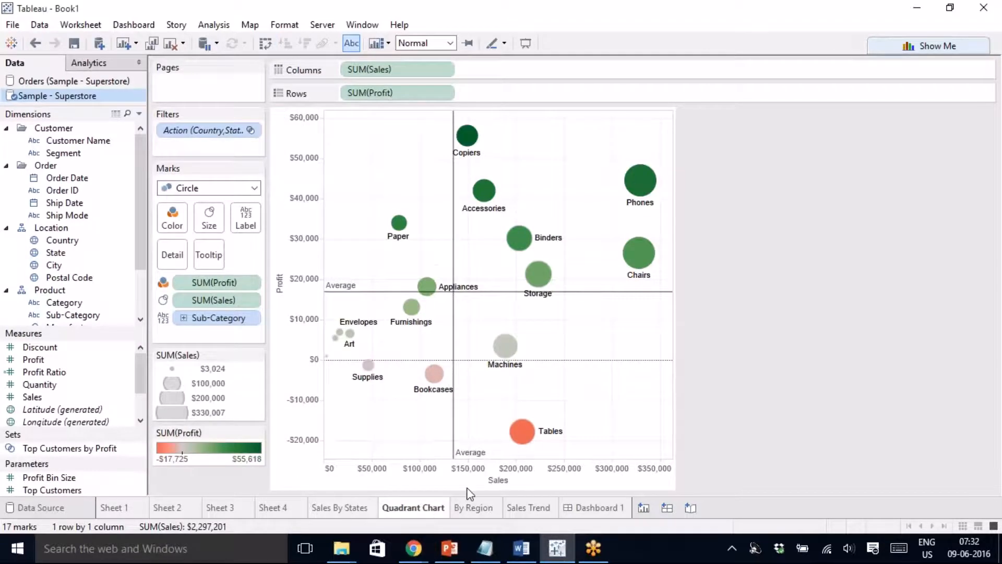
left_click(596, 509)
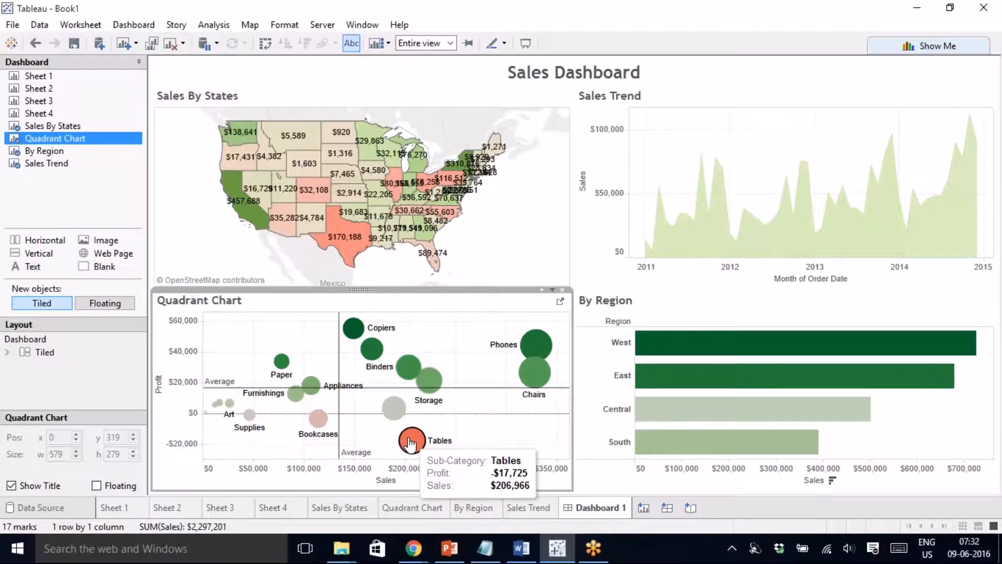
left_click(410, 444)
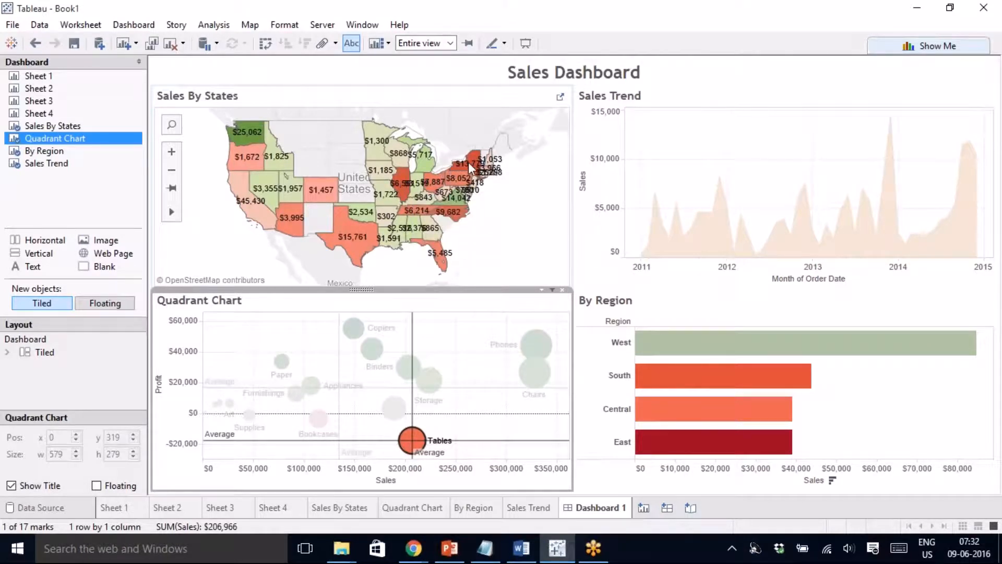
mouse_move(690, 450)
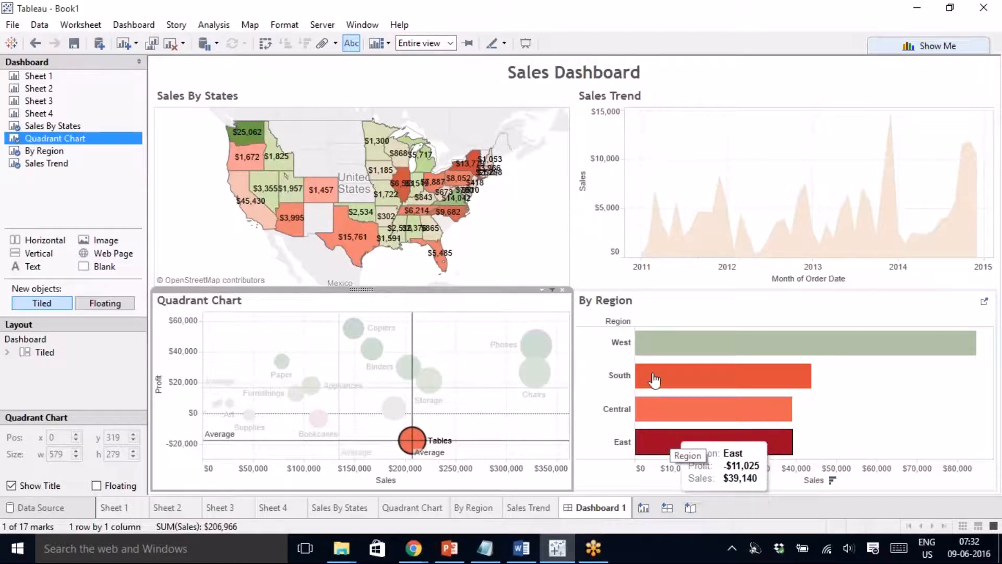
mouse_move(655, 359)
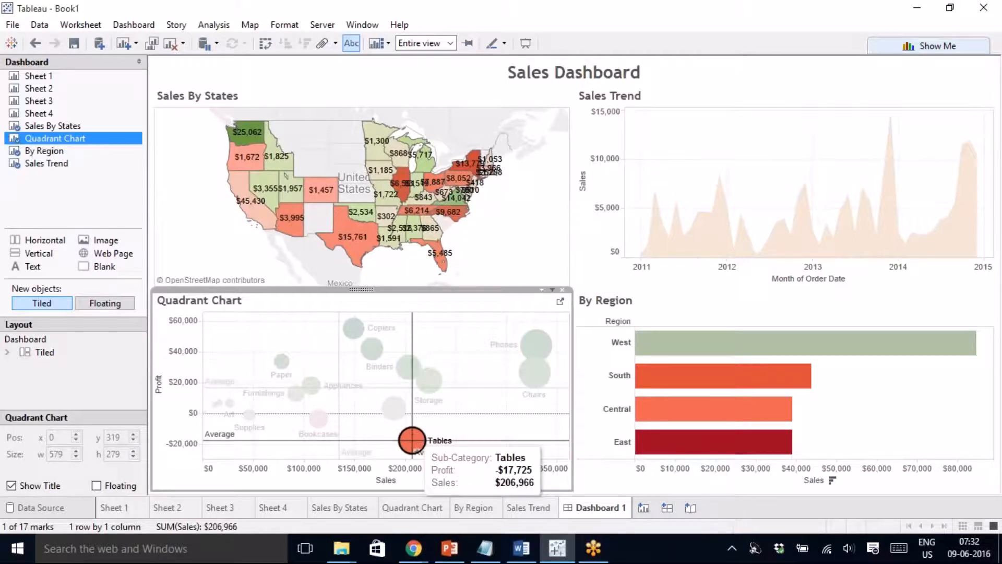
left_click(415, 444)
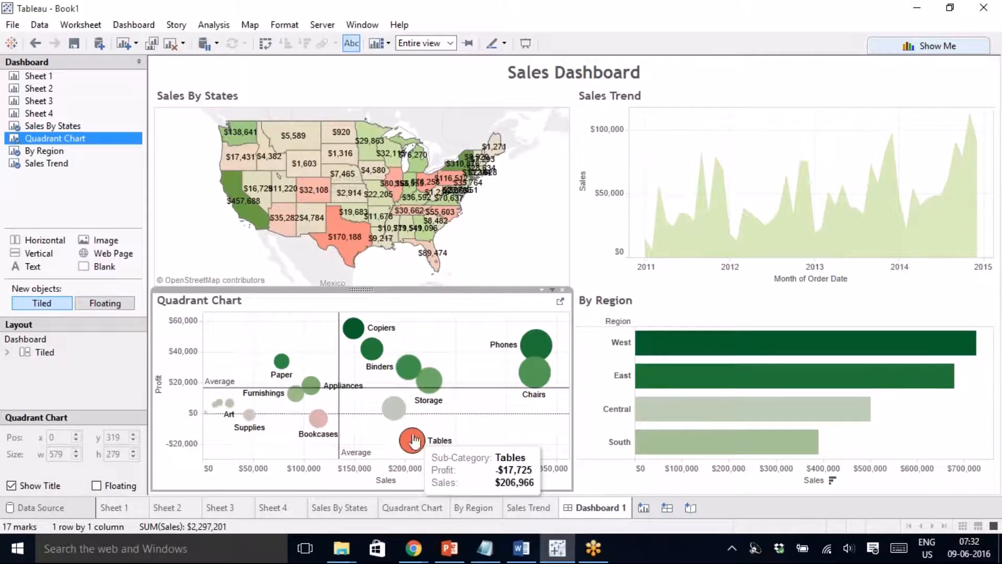
- Convert the By Region chart into packed bubbles for the four regions
left_click(918, 48)
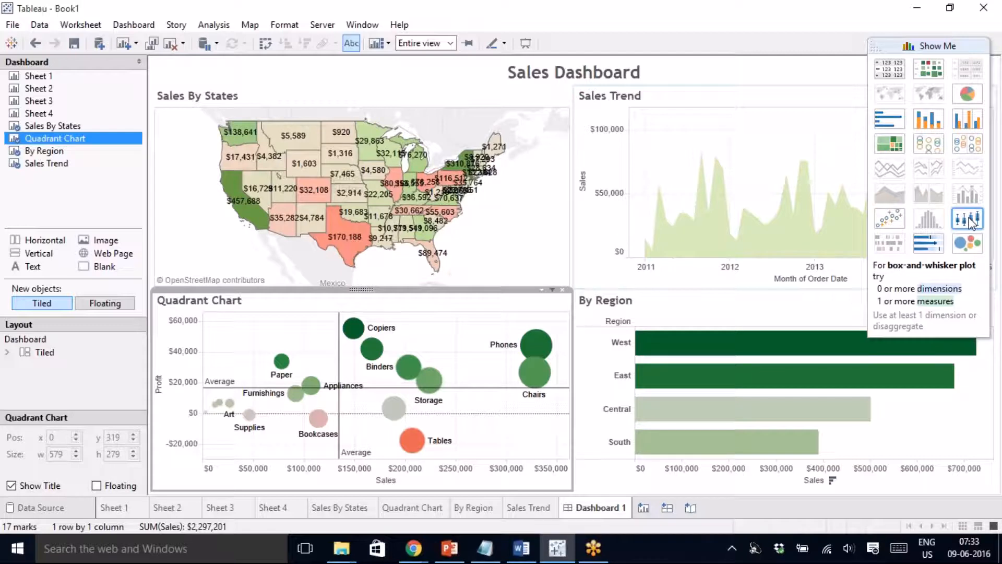
left_click(934, 45)
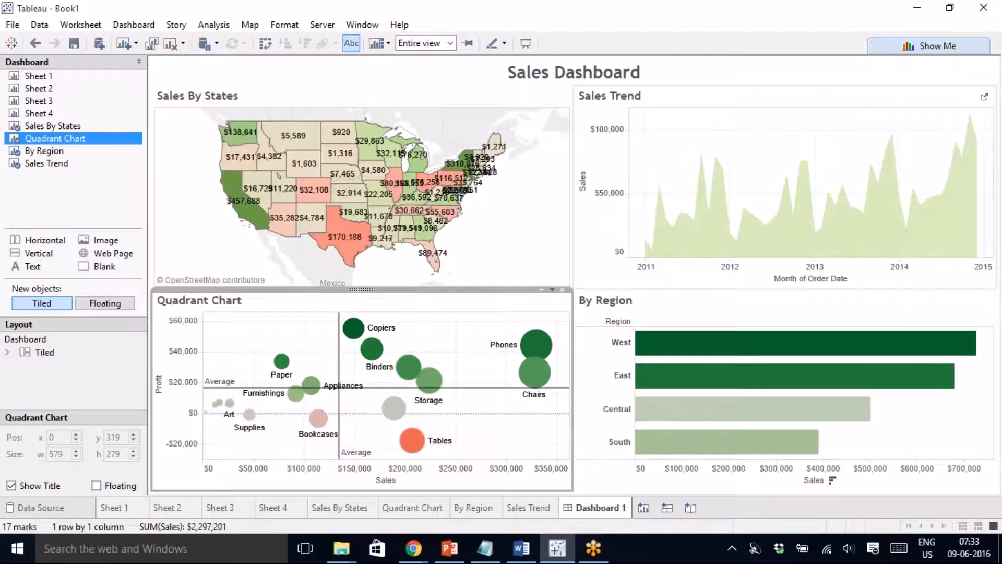
left_click(738, 311)
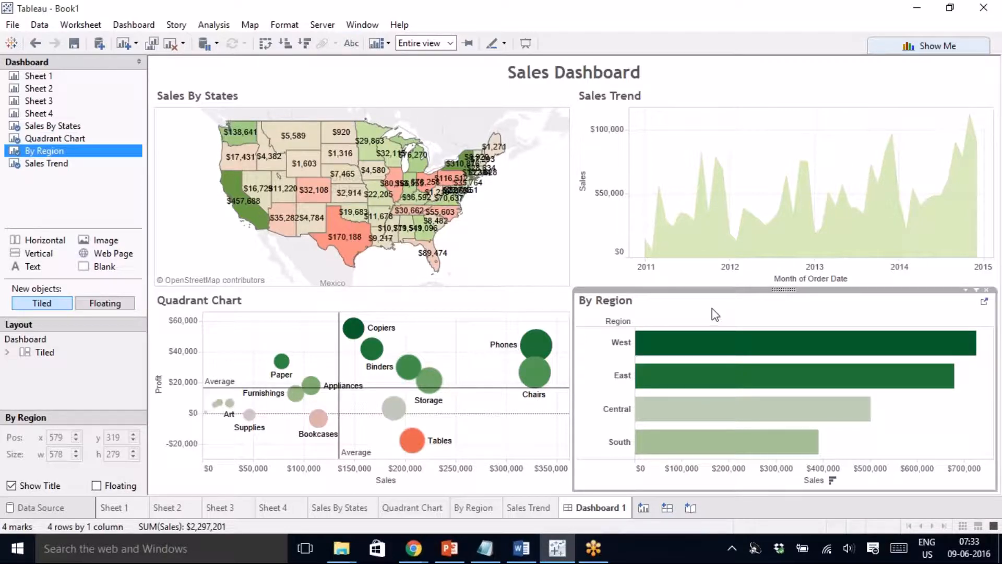
left_click(927, 45)
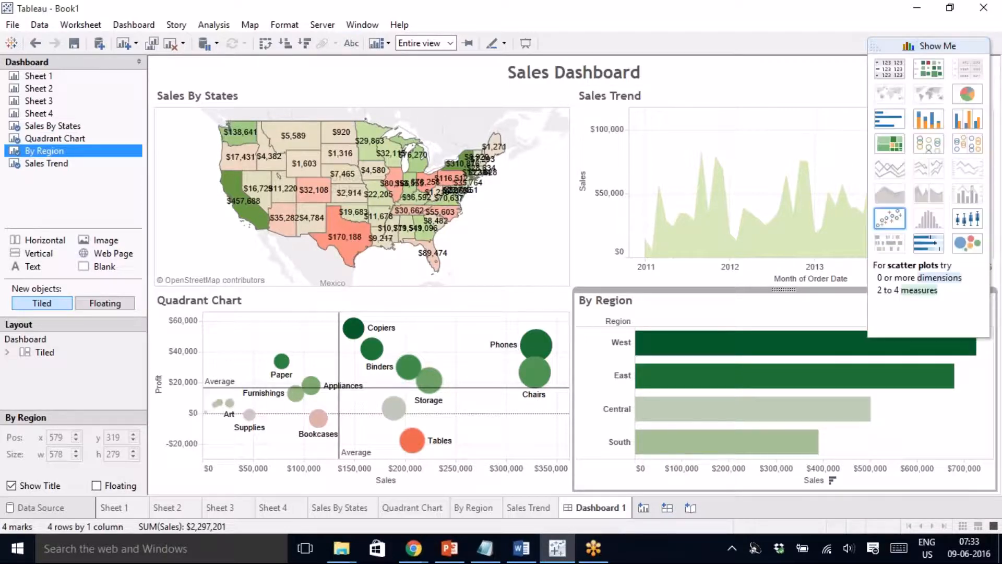
left_click(969, 242)
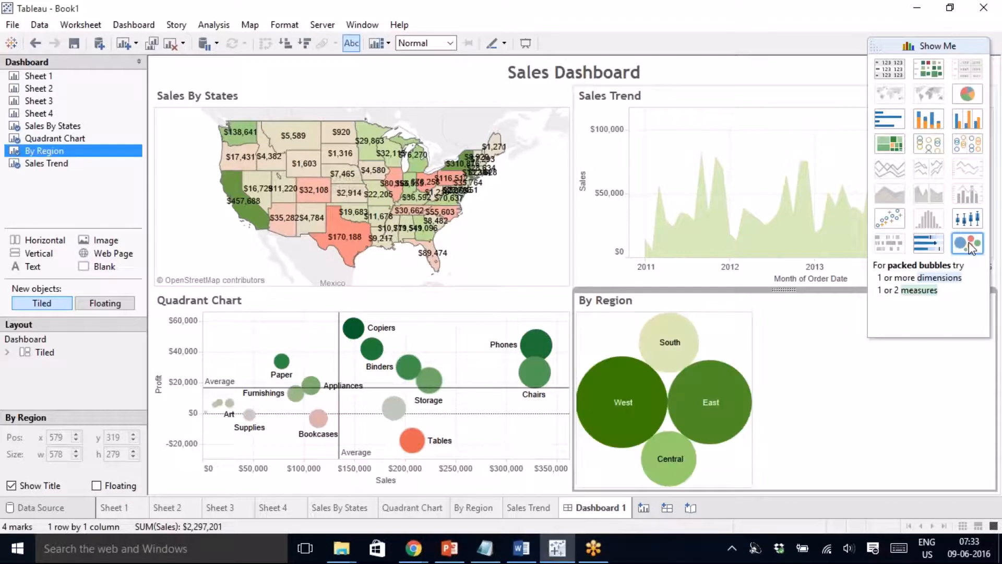
left_click(930, 46)
- Set the By Region pane to Fit Entire View so the bubbles fill it
left_click(966, 290)
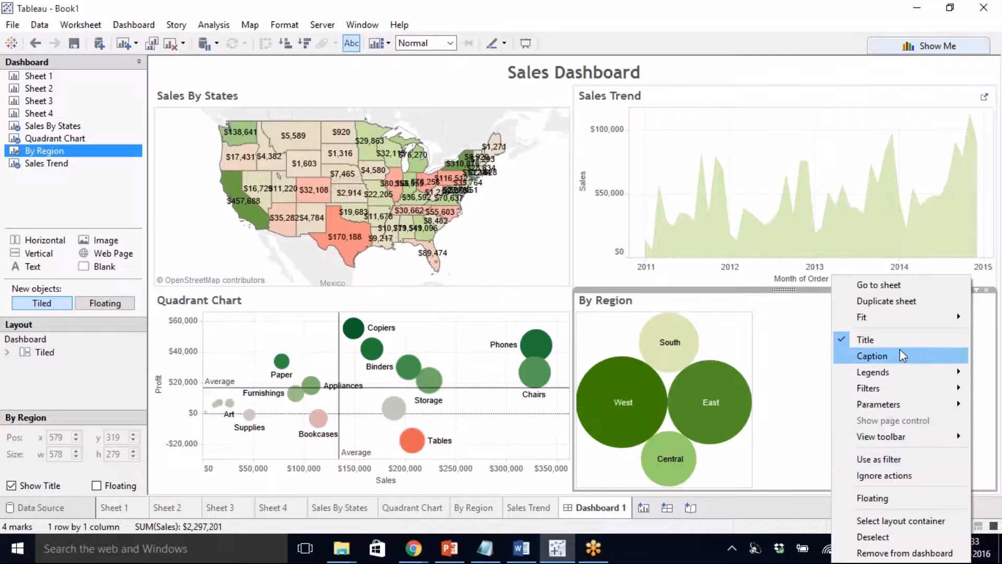
mouse_move(867, 317)
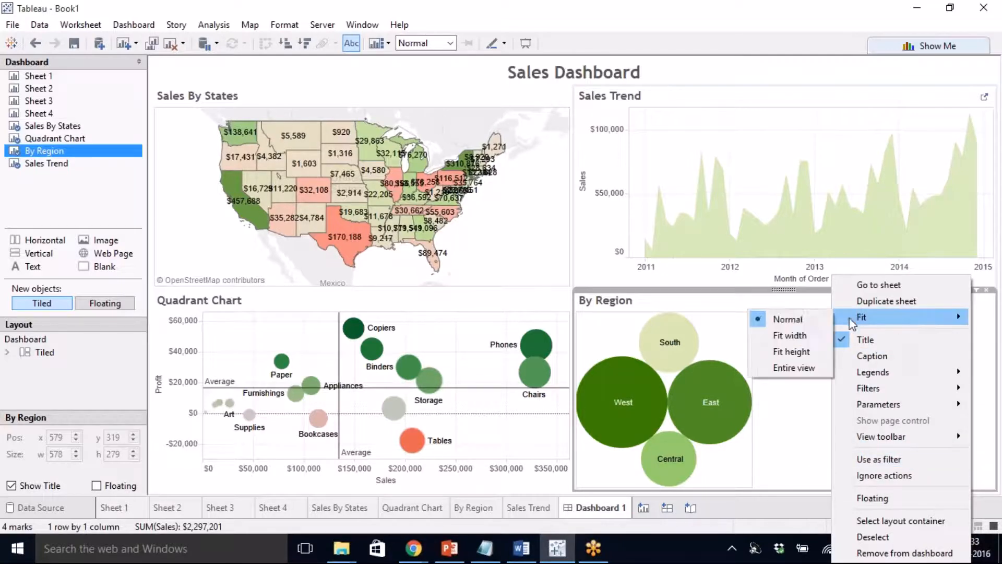
left_click(798, 369)
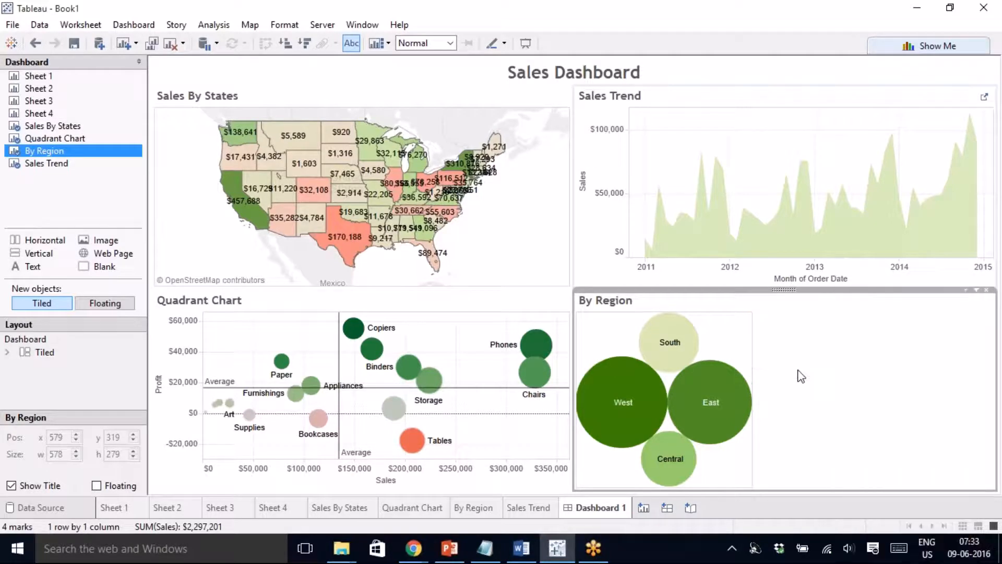
left_click(79, 214)
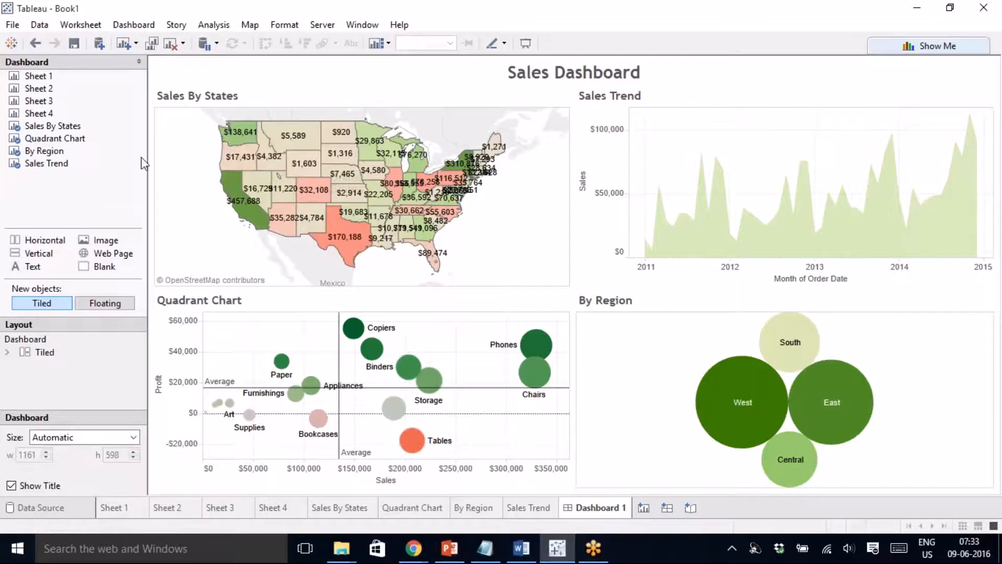
- Turn Sales Trend into Profit and Sales lines and use it as a dashboard filter
left_click(888, 129)
left_click(921, 46)
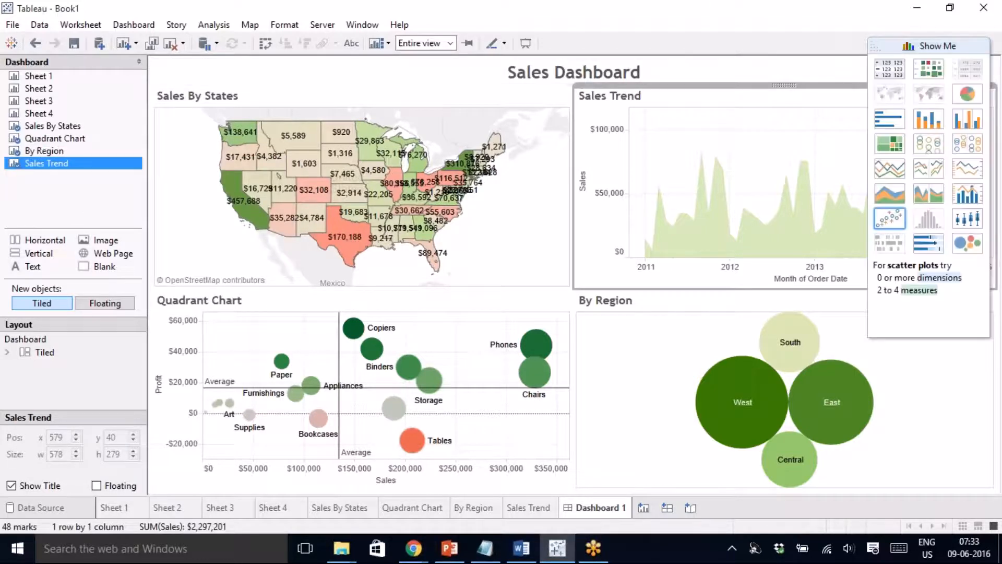
left_click(889, 169)
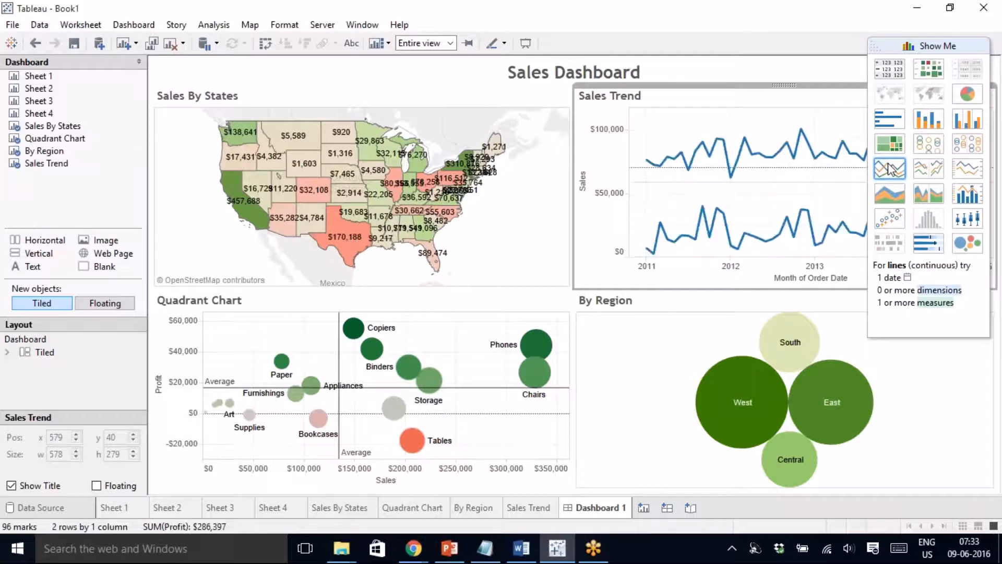
left_click(925, 47)
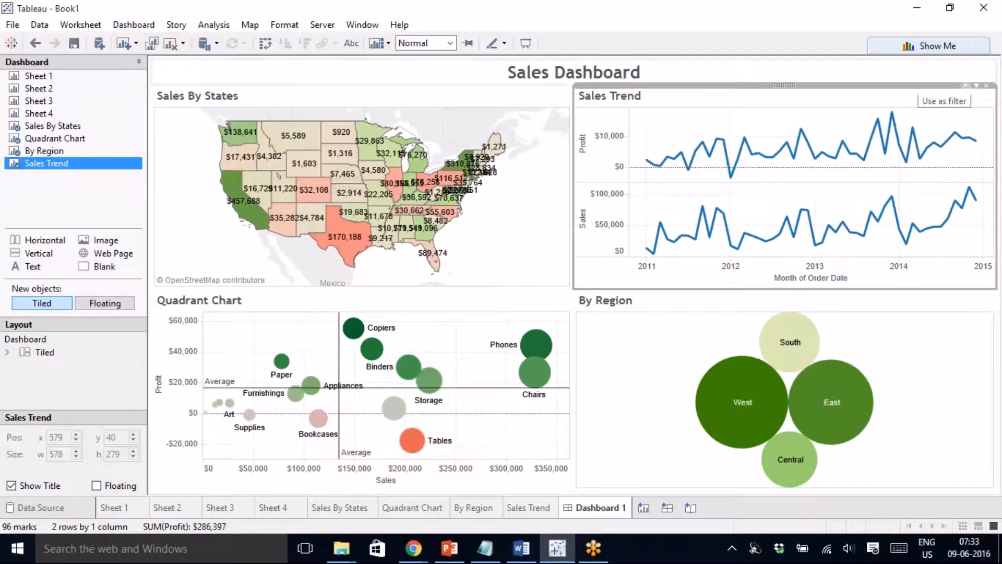
left_click(985, 97)
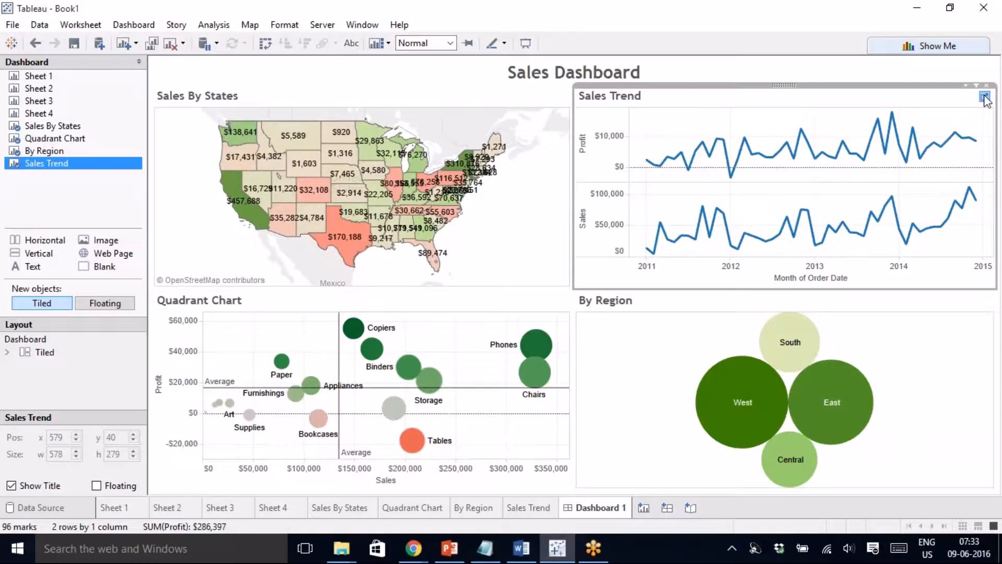
- Put SUM(Sales) on a dual axis with Profit on the Sales Trend sheet
left_click(985, 99)
left_click(559, 93)
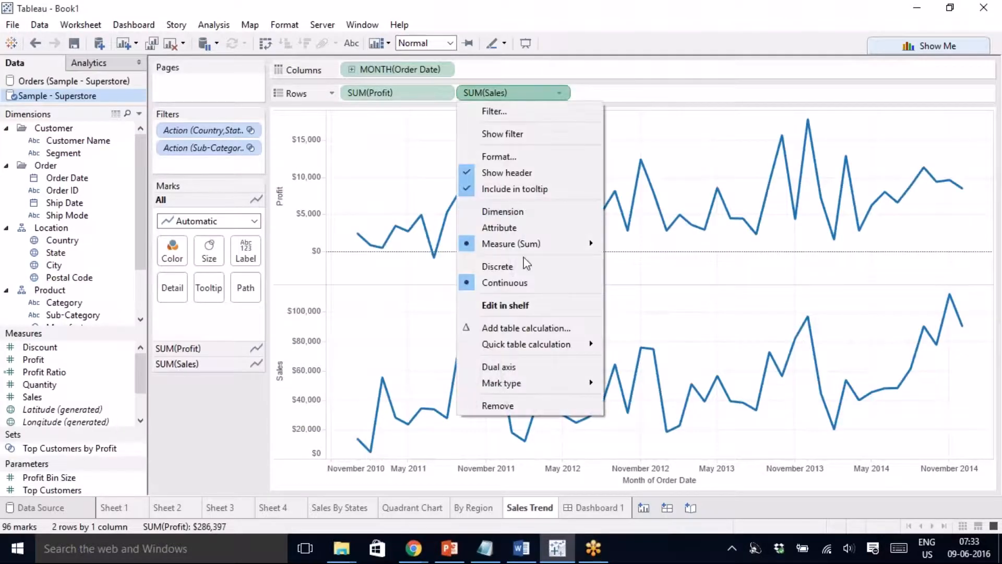
left_click(524, 366)
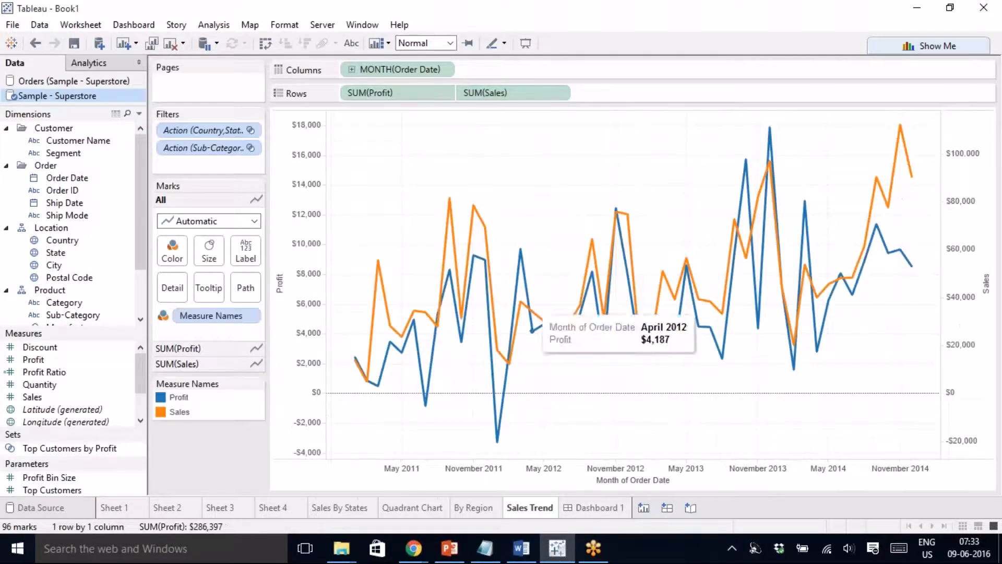
left_click(590, 507)
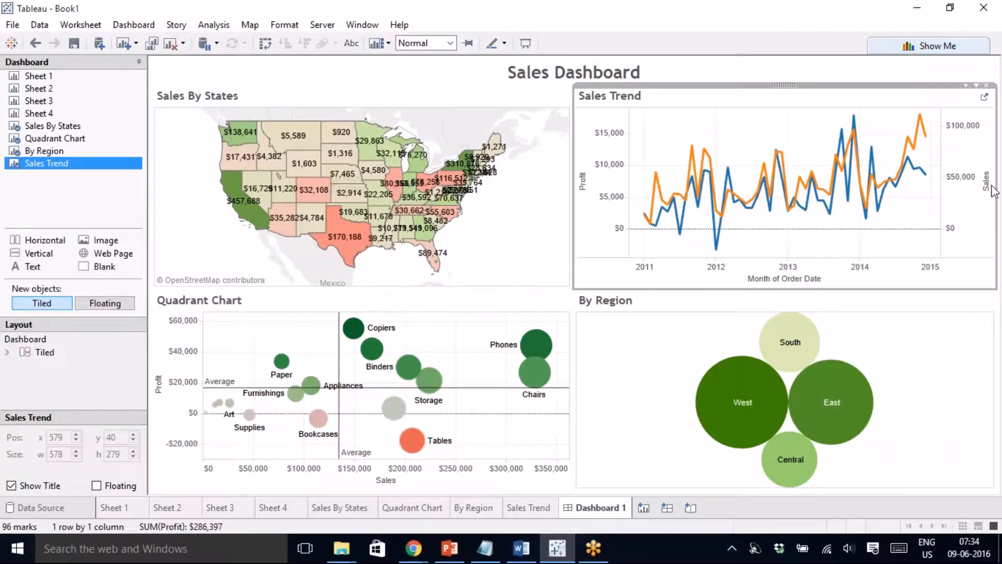
mouse_move(925, 179)
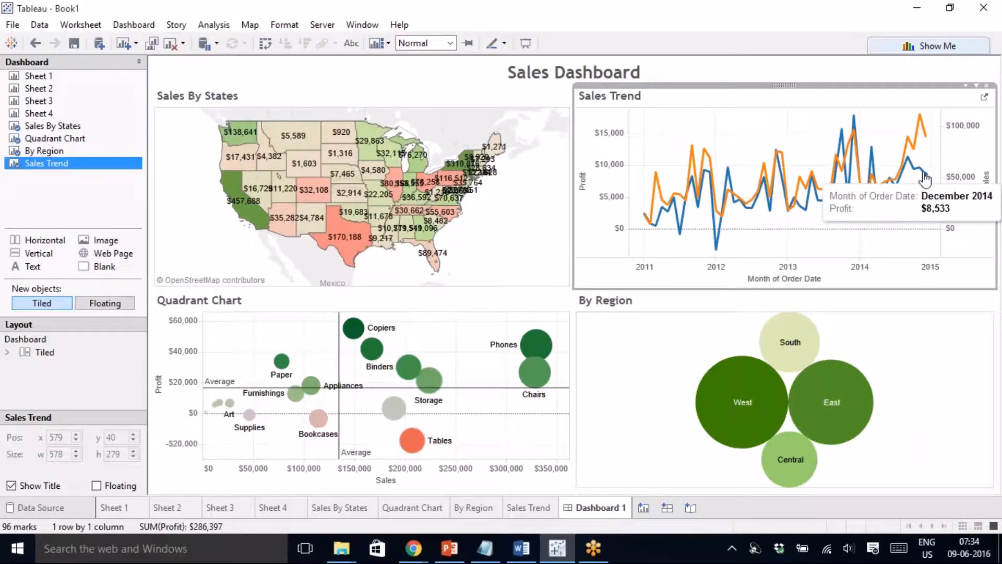
mouse_move(927, 142)
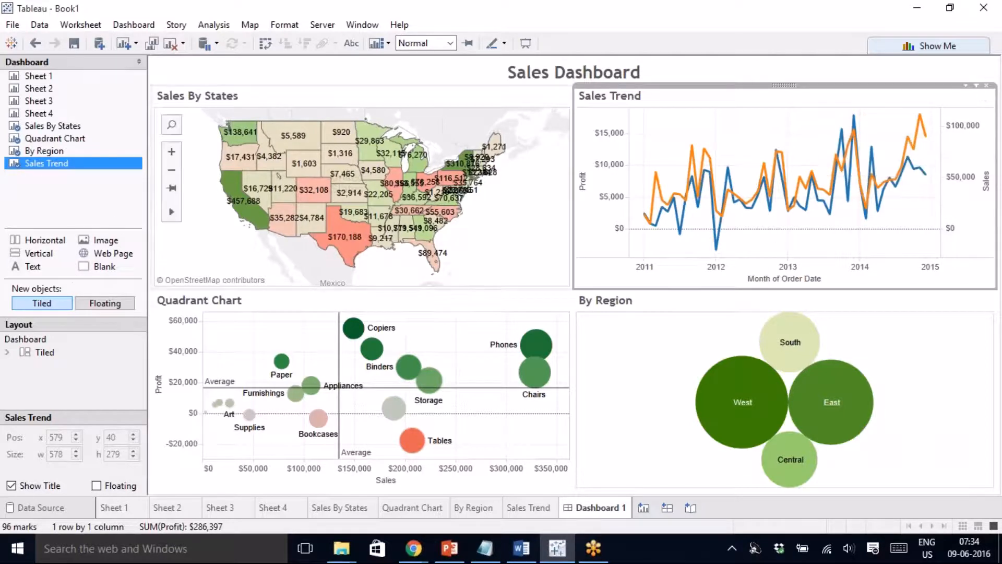
- Make the By Region bubbles filter the dashboard and test it by selecting South
mouse_move(236, 142)
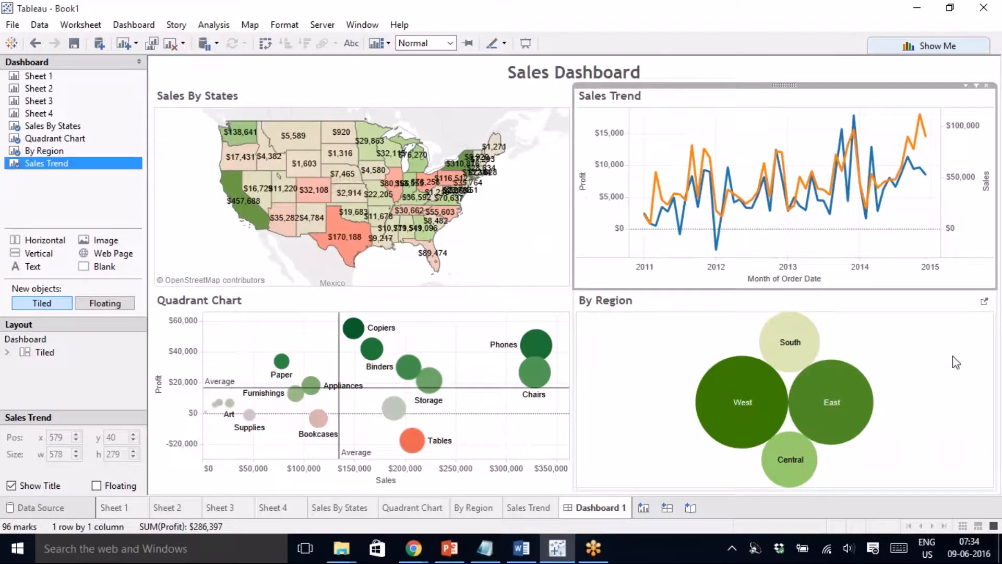
left_click(972, 330)
left_click(967, 290)
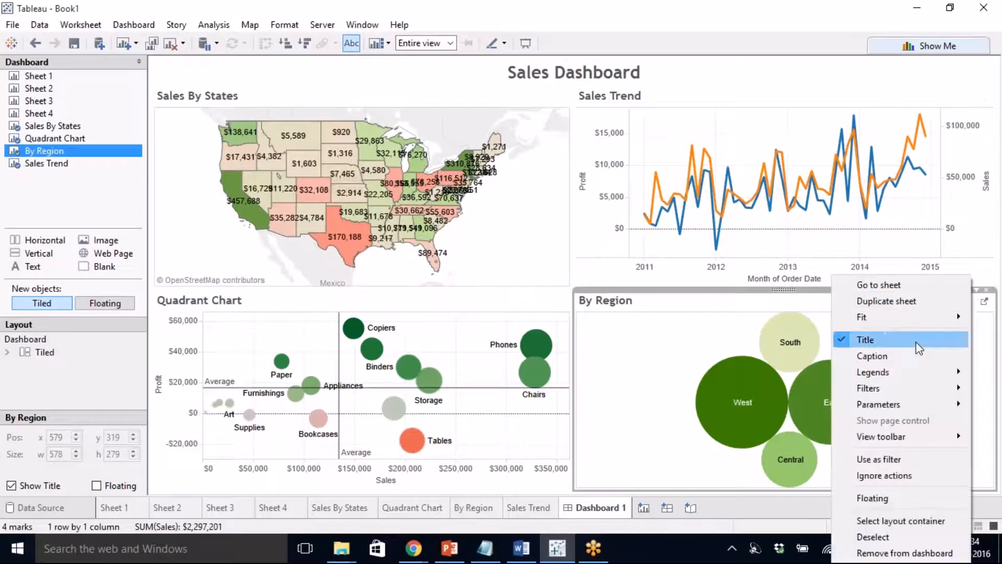
left_click(907, 459)
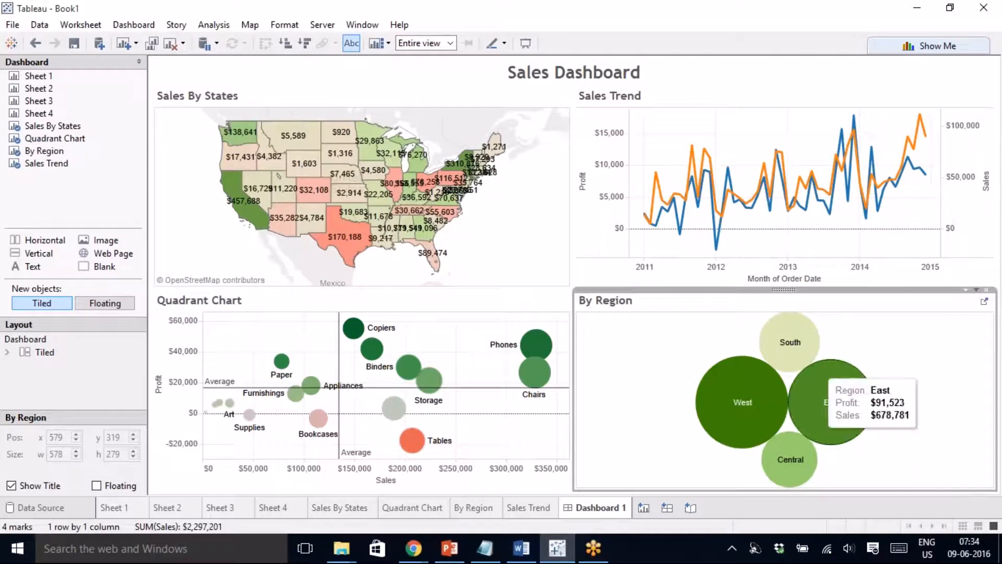
mouse_move(807, 340)
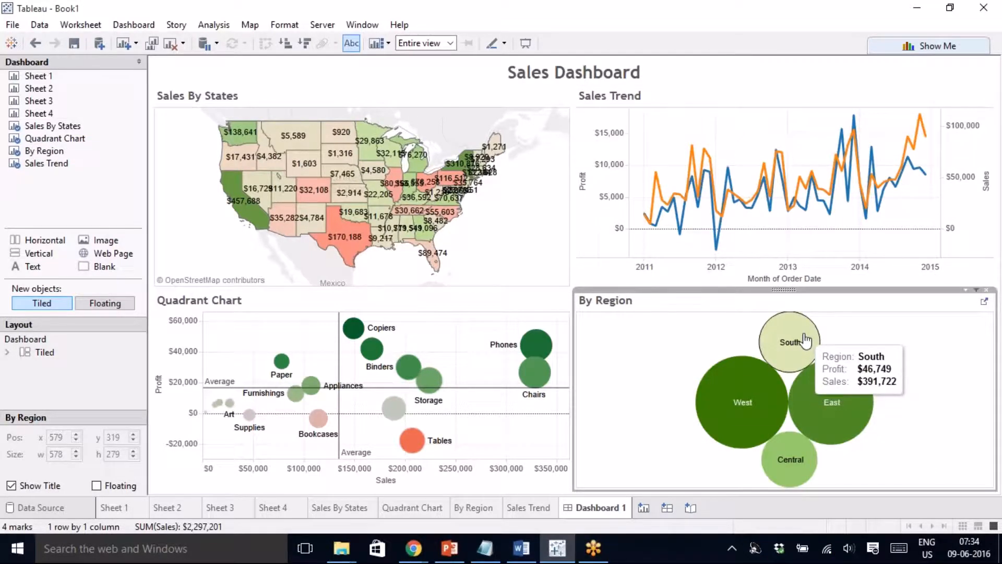
left_click(807, 340)
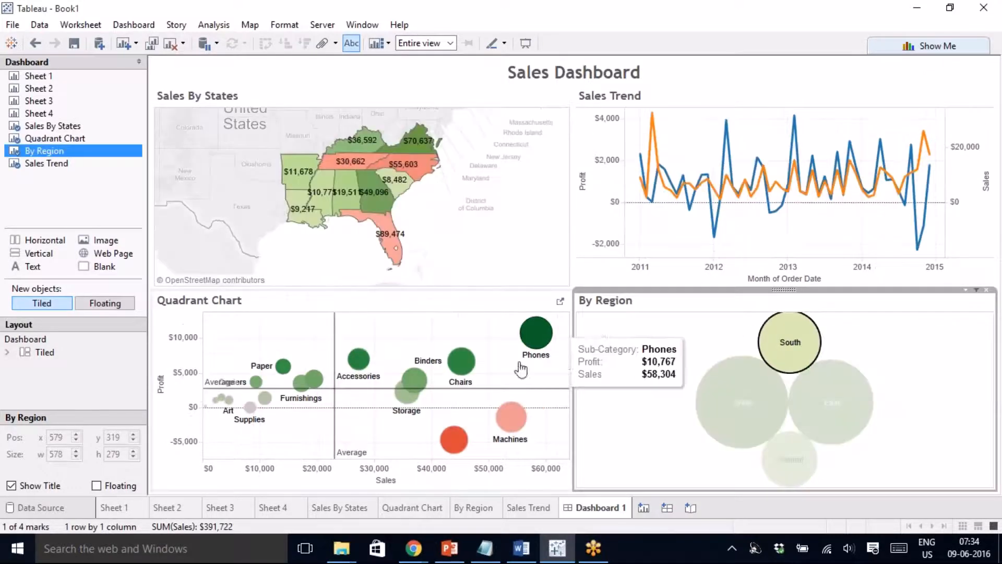
- Clear the South selection so all regions and states show again
mouse_move(511, 420)
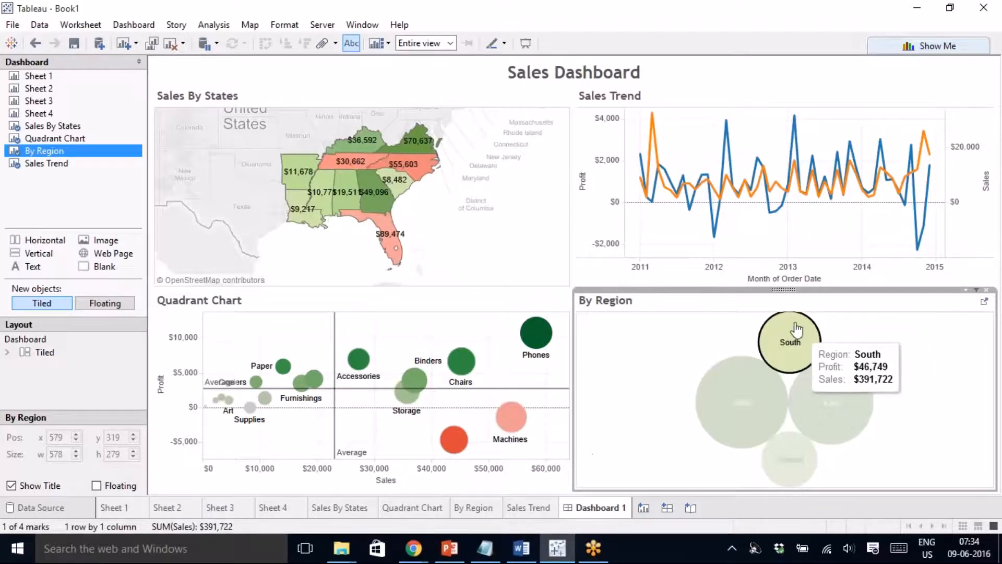
mouse_move(644, 184)
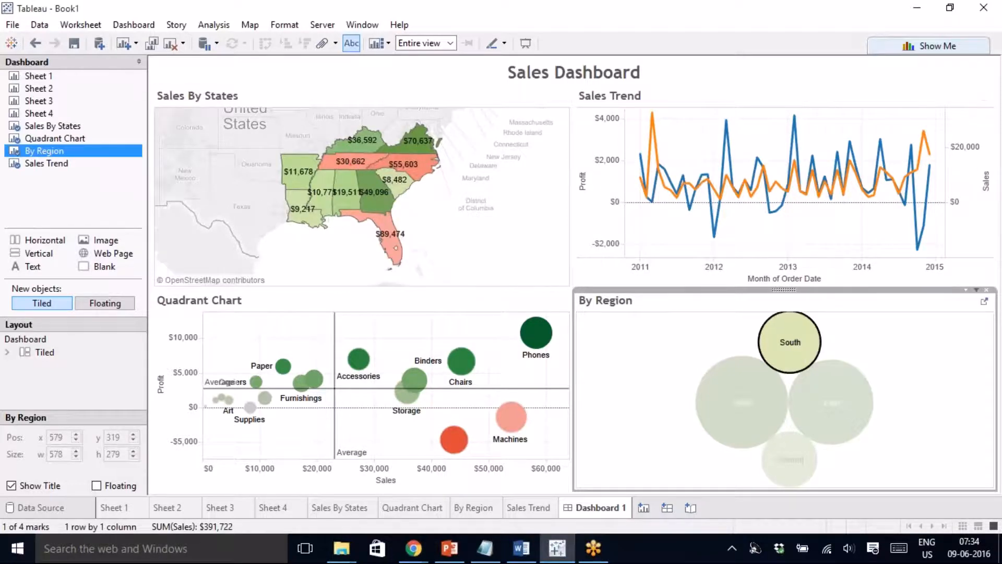
left_click(791, 343)
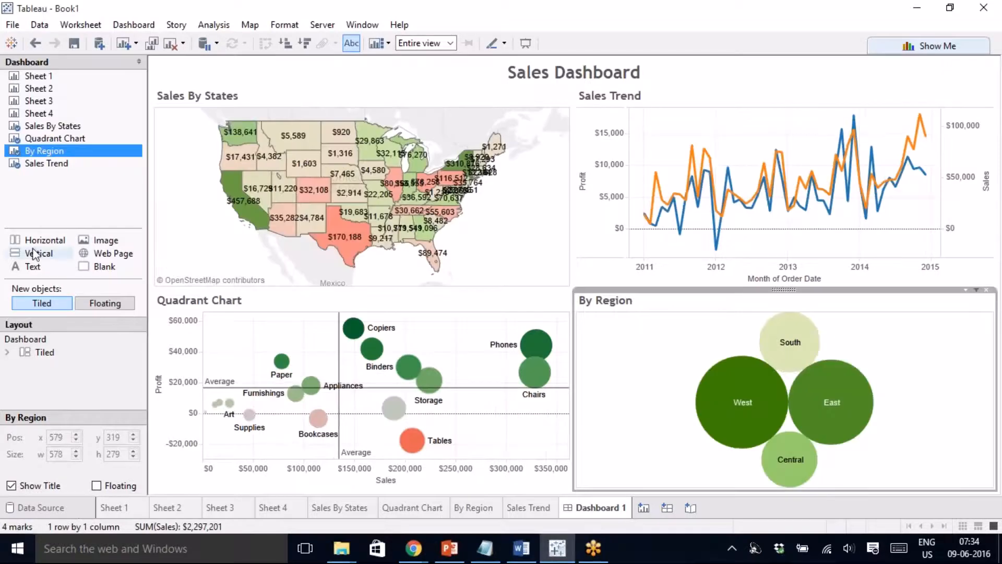
left_click(87, 206)
left_click(322, 25)
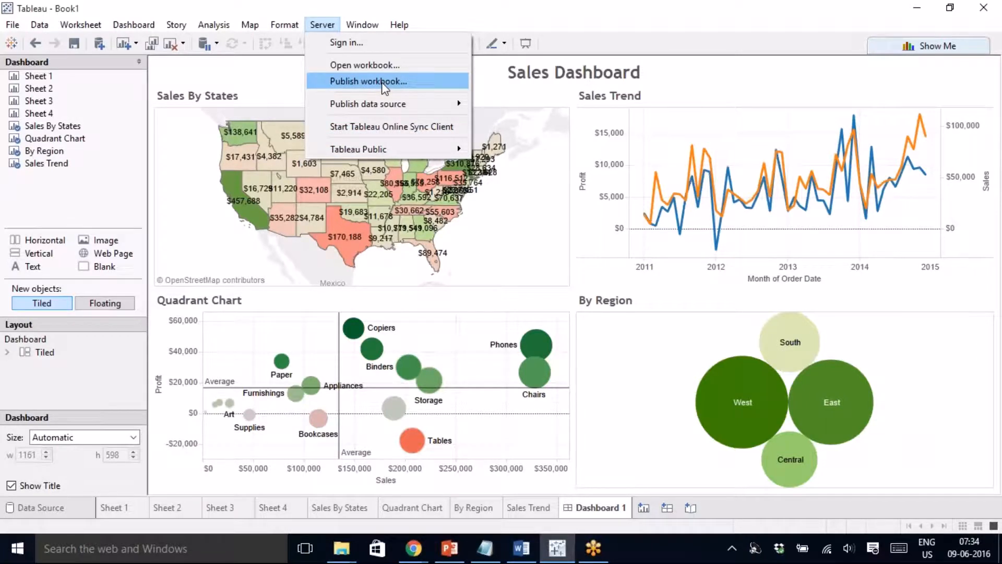
- Start Save to Tableau Public and sign in with the account e-mail and password
mouse_move(359, 150)
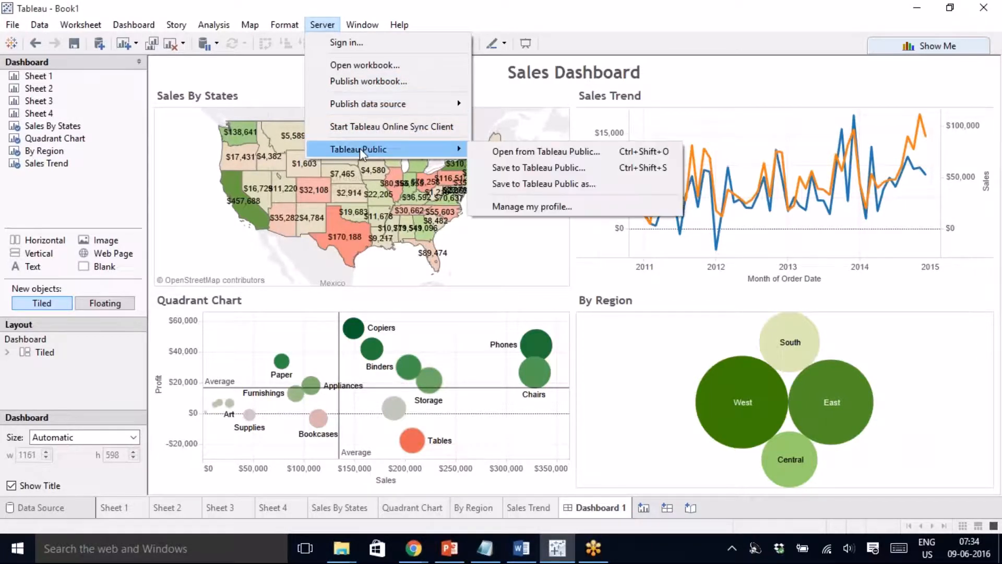
left_click(530, 167)
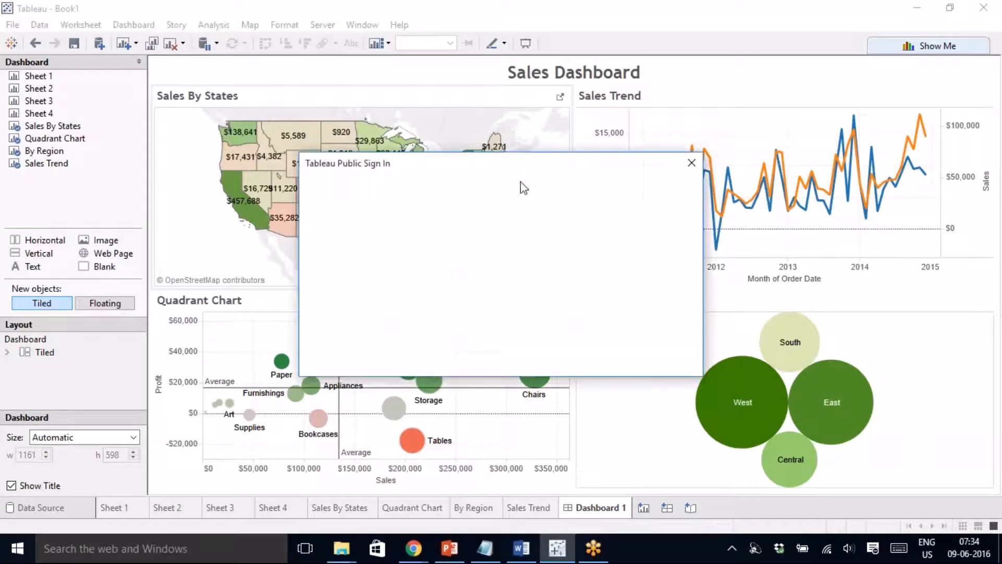
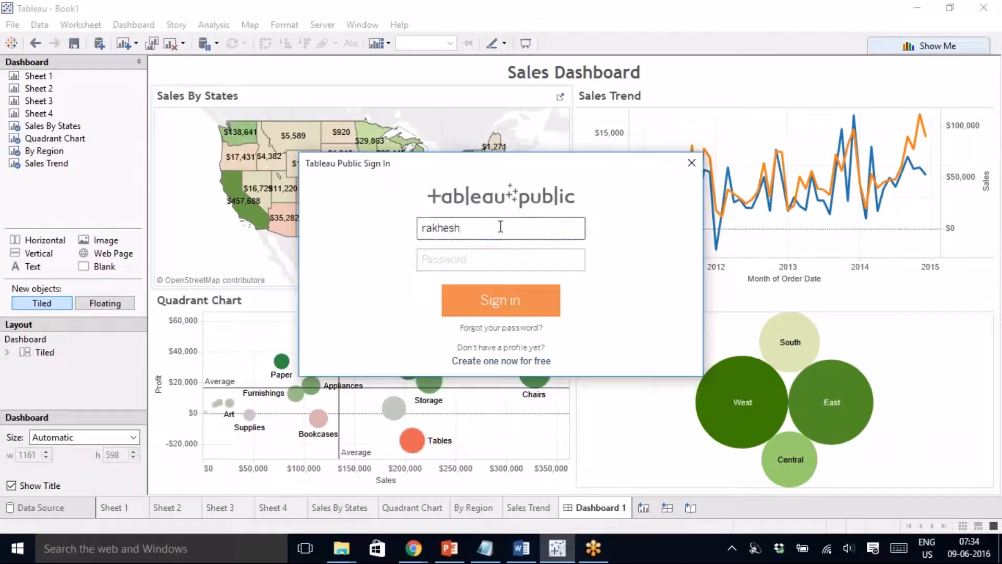
key("Tab")
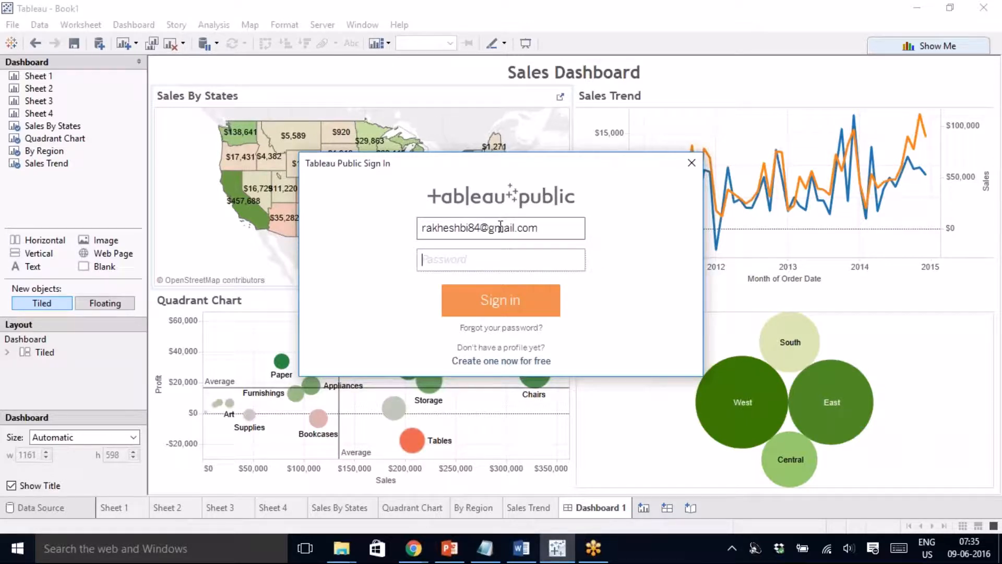
type("••••••••")
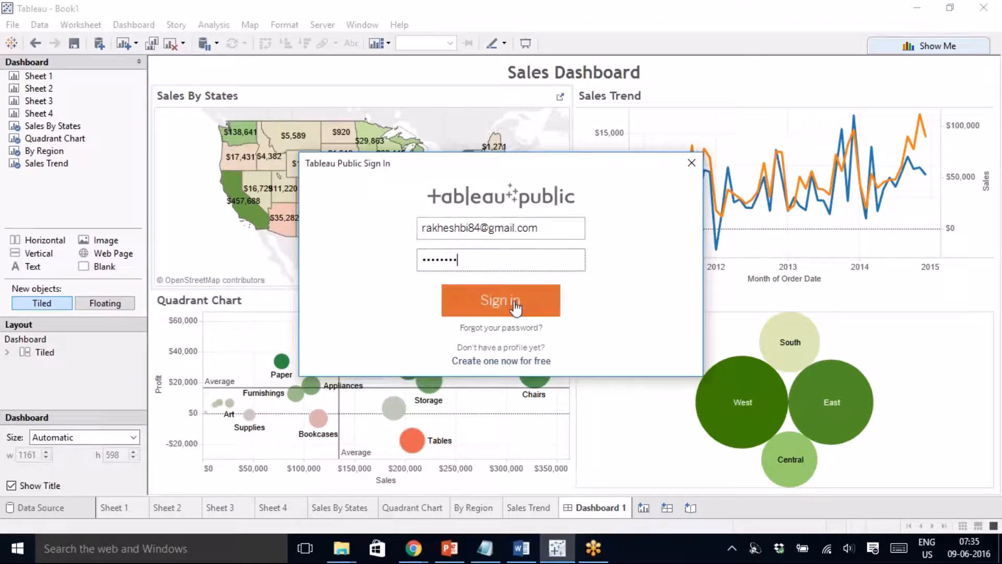
left_click(515, 308)
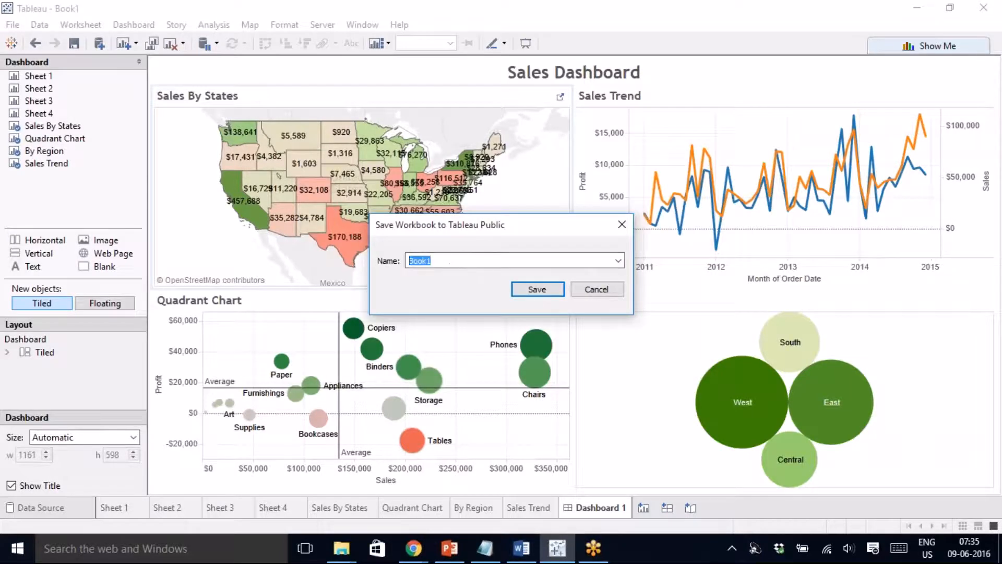
- Save the workbook as 'Sales Dashboard' and dismiss the Data Extract Required warning
type("Sales Dashboard")
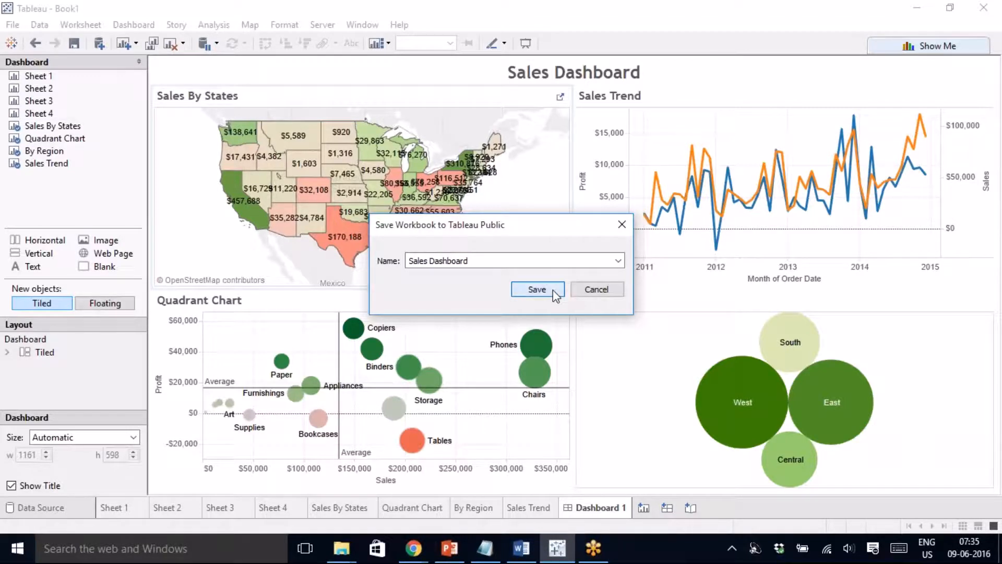
left_click(538, 290)
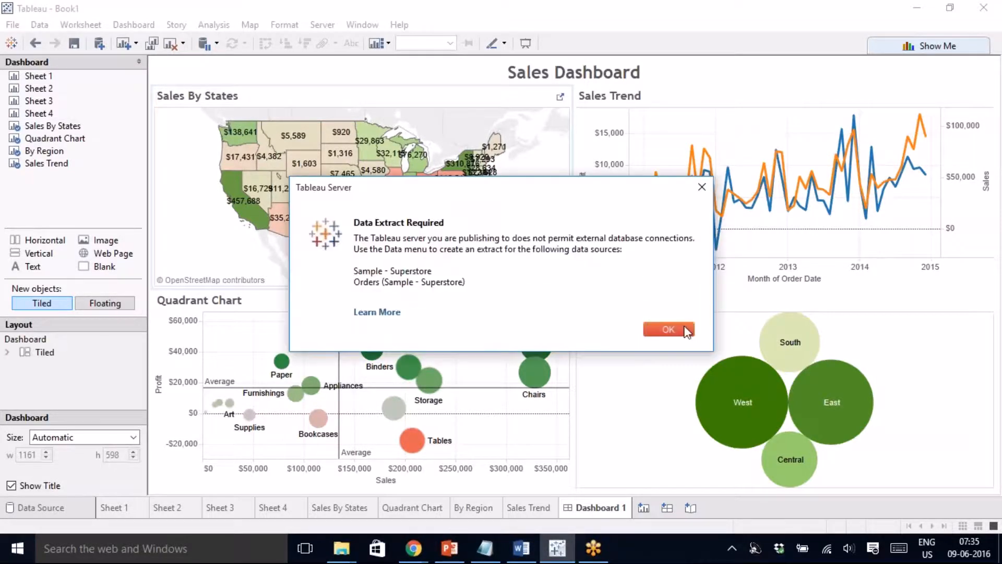
left_click(670, 329)
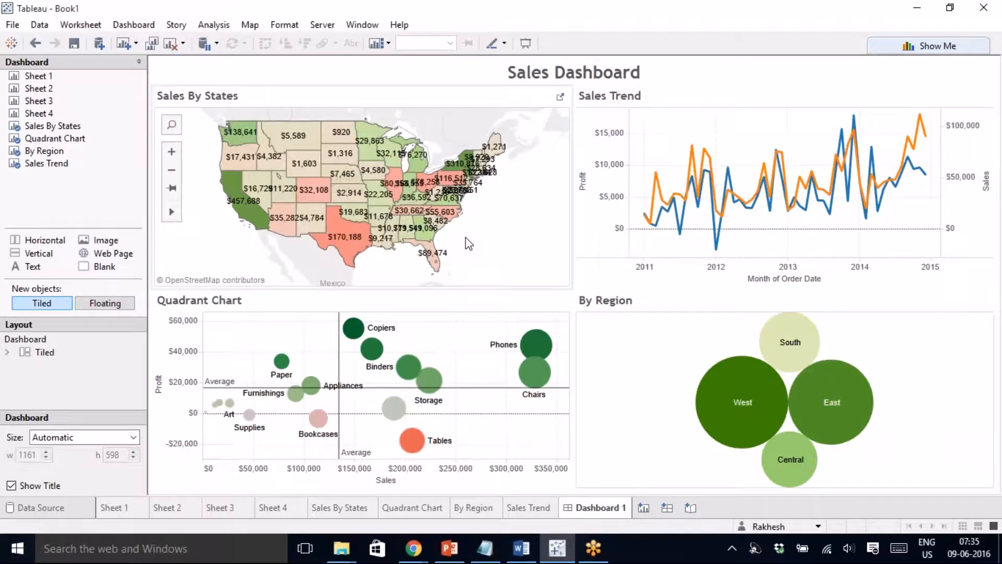
- Extract all rows of Sample - Superstore from the Sales By States sheet, saving under the default name
left_click(561, 102)
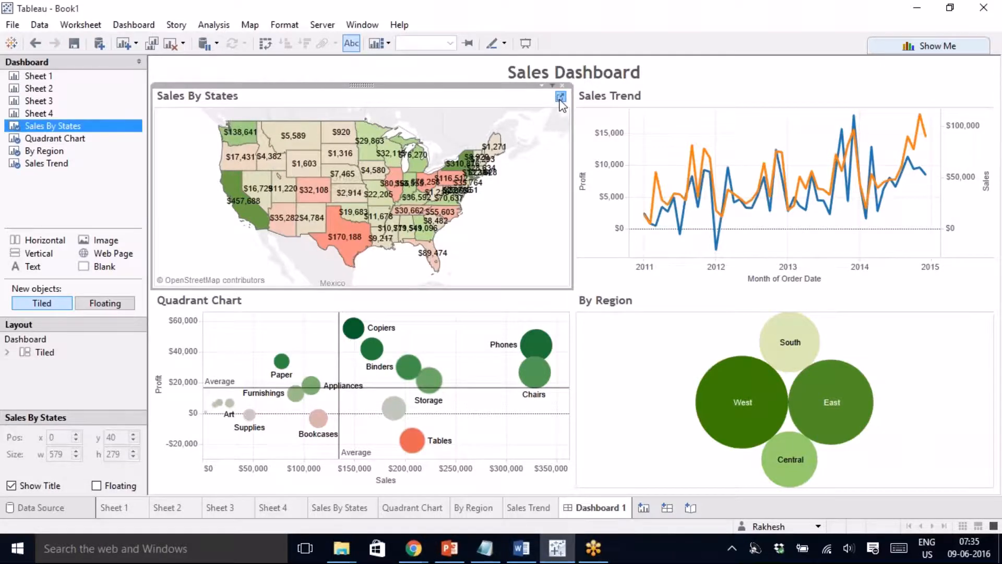
left_click(561, 97)
right_click(47, 98)
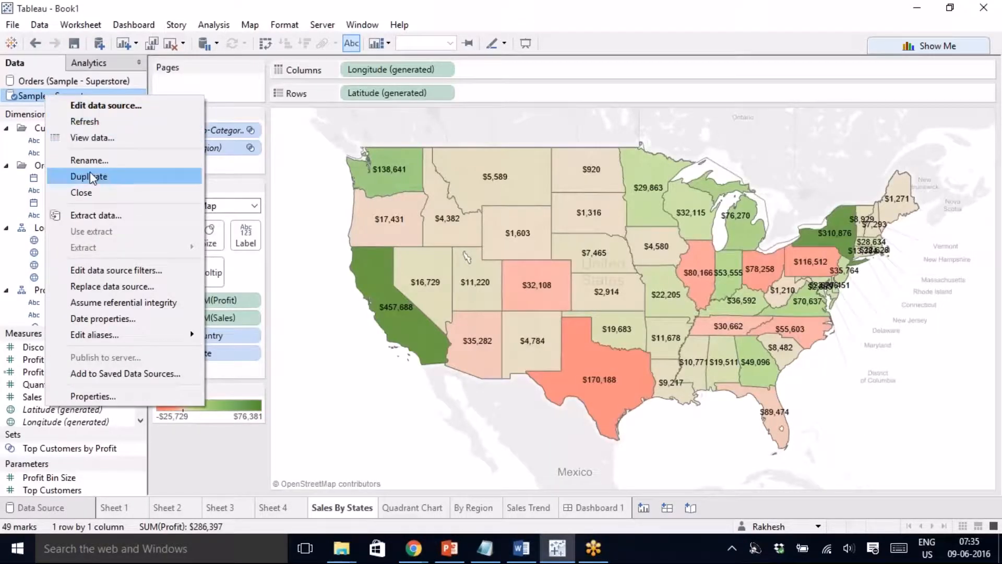
left_click(102, 215)
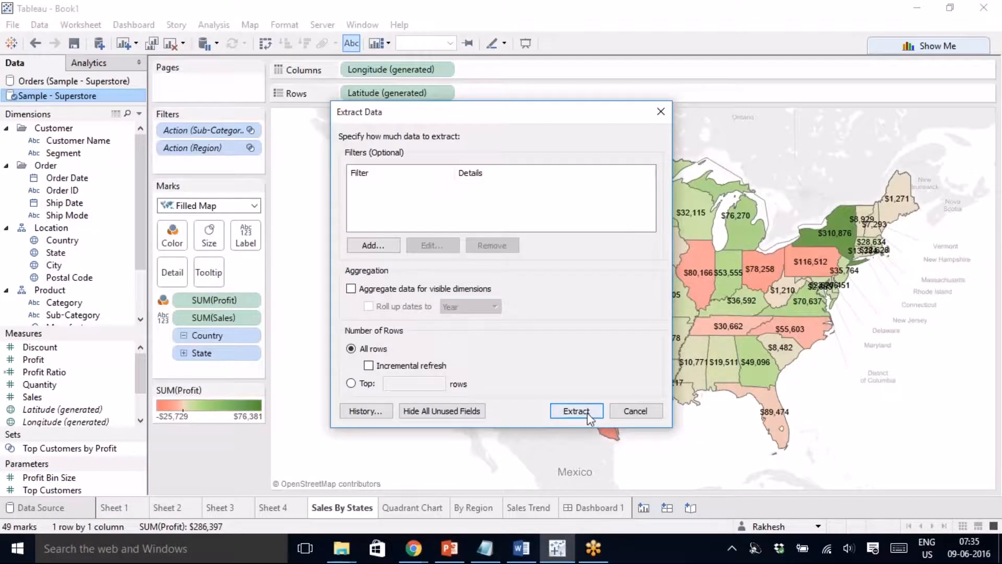
left_click(589, 414)
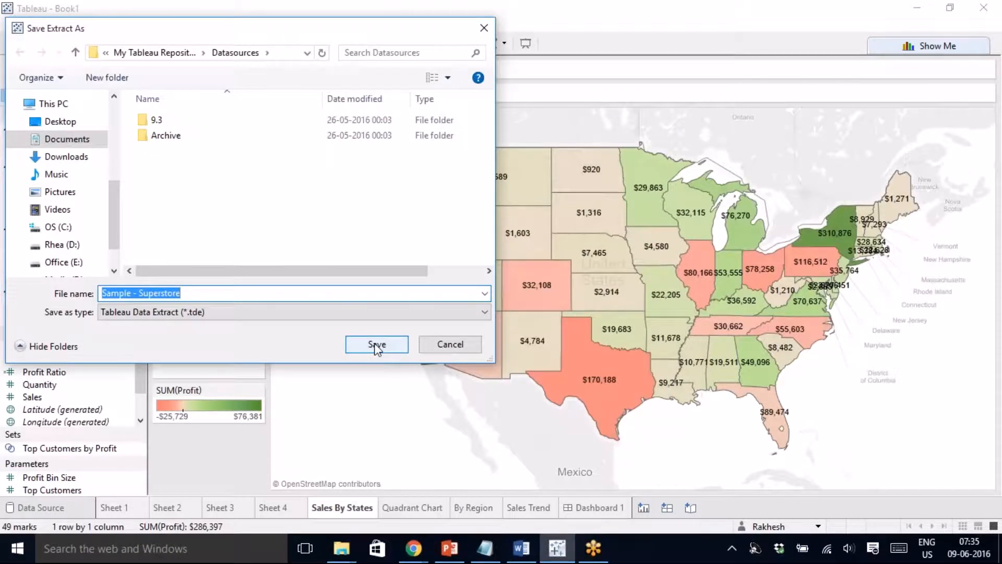
left_click(377, 346)
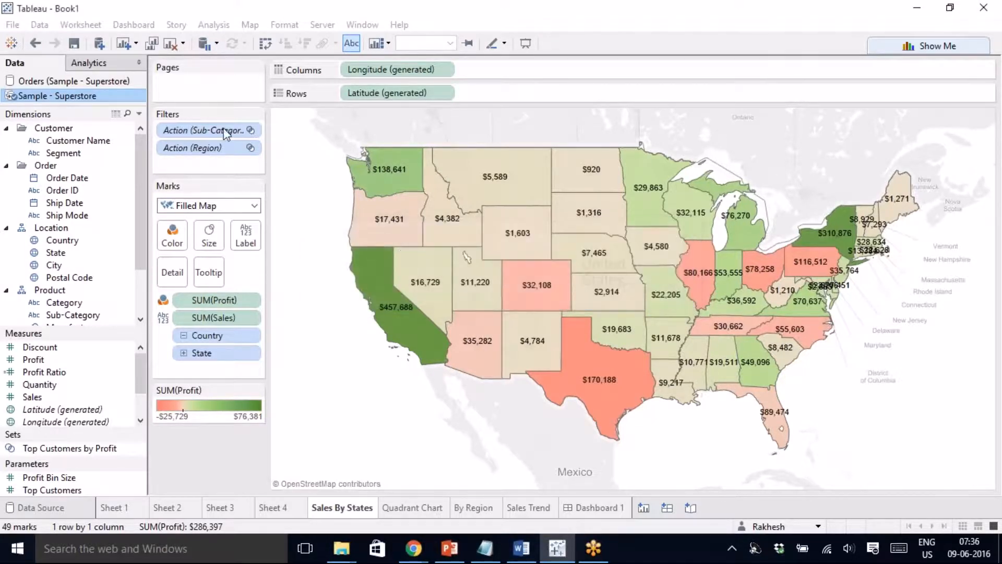
- Review the Orders and Sample - Superstore data sources, then return to the Sales Dashboard
left_click(37, 82)
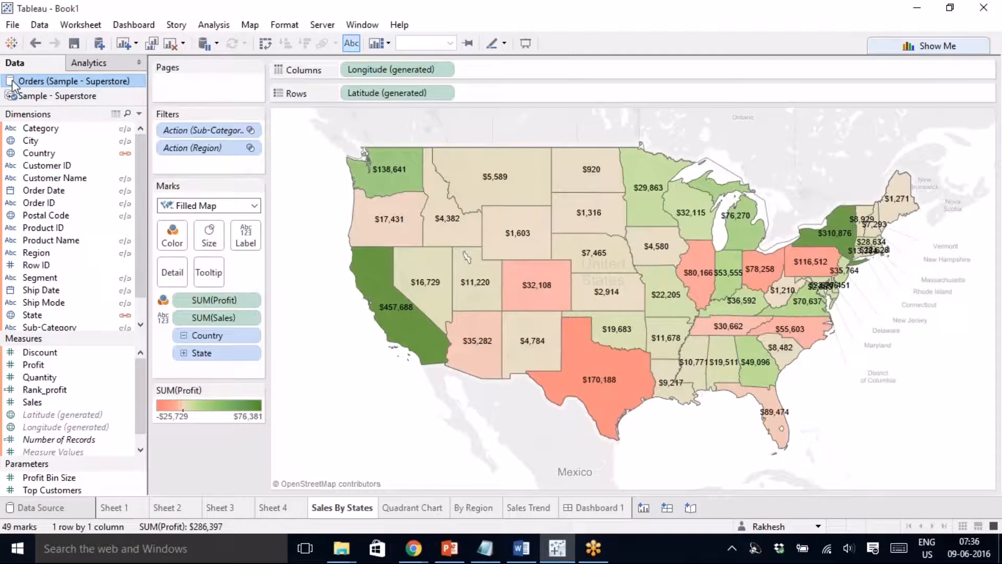
left_click(22, 97)
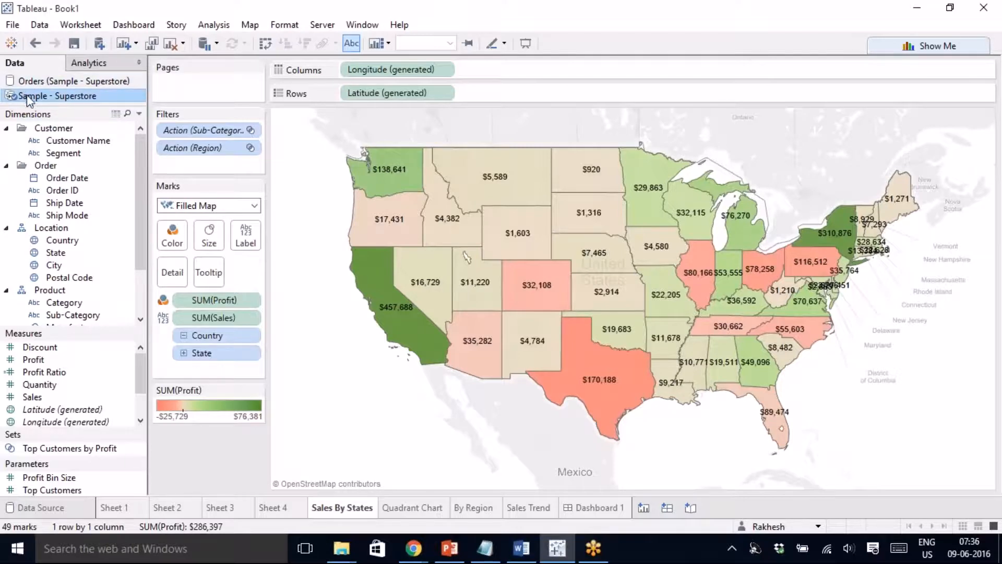
left_click(591, 510)
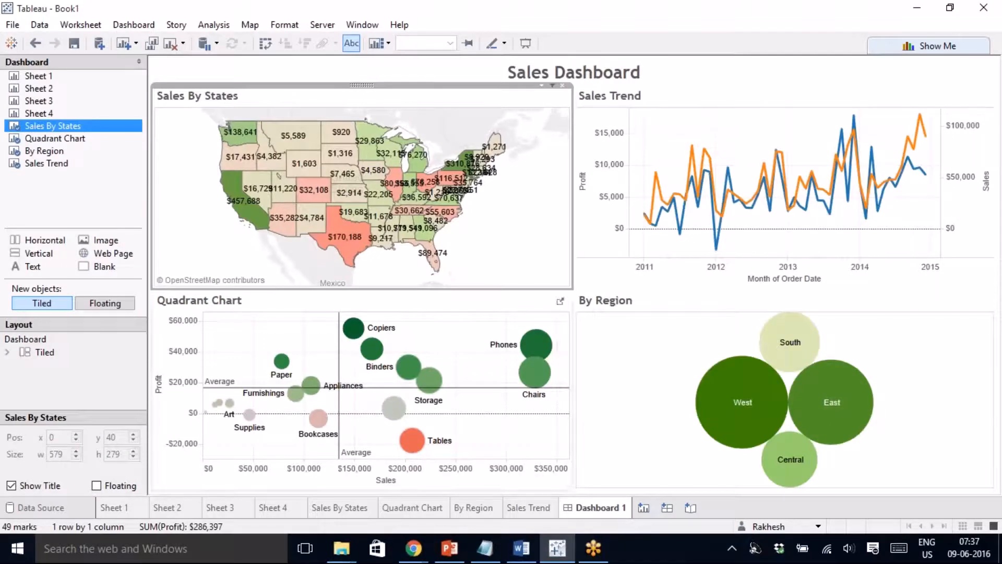
- Test the map filter by selecting and clearing Texas, leaving the dashboard unfiltered
left_click(345, 247)
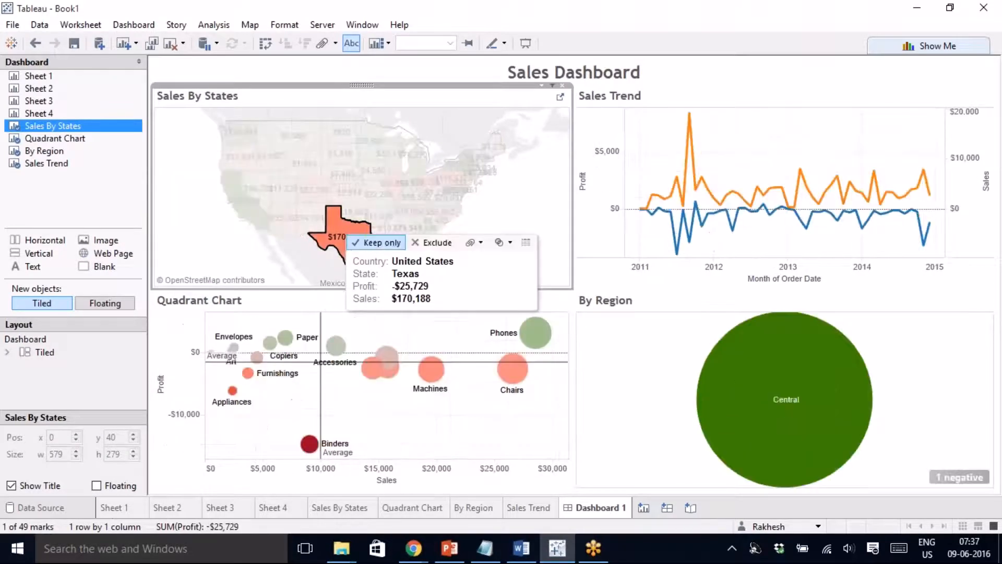
left_click(346, 247)
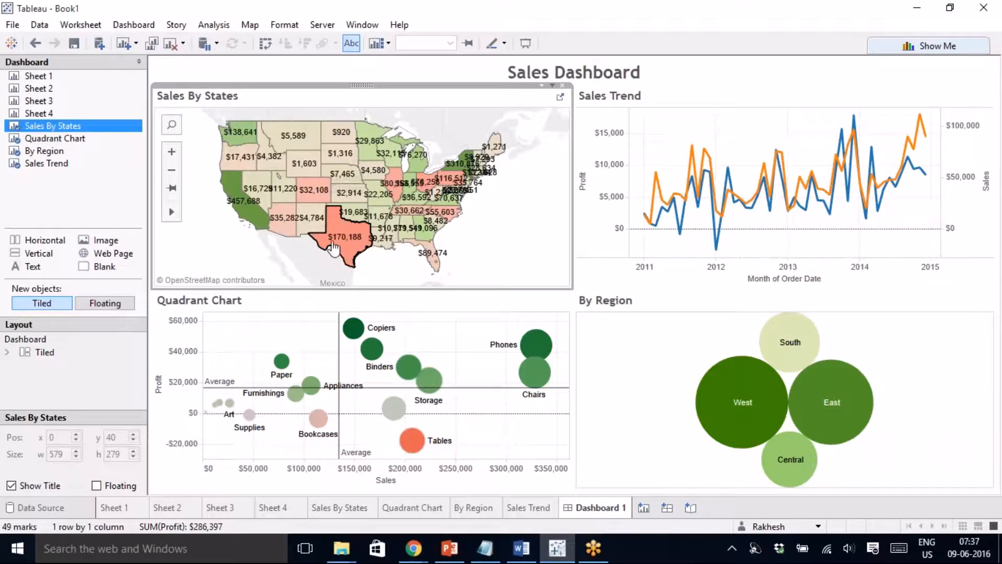
mouse_move(344, 245)
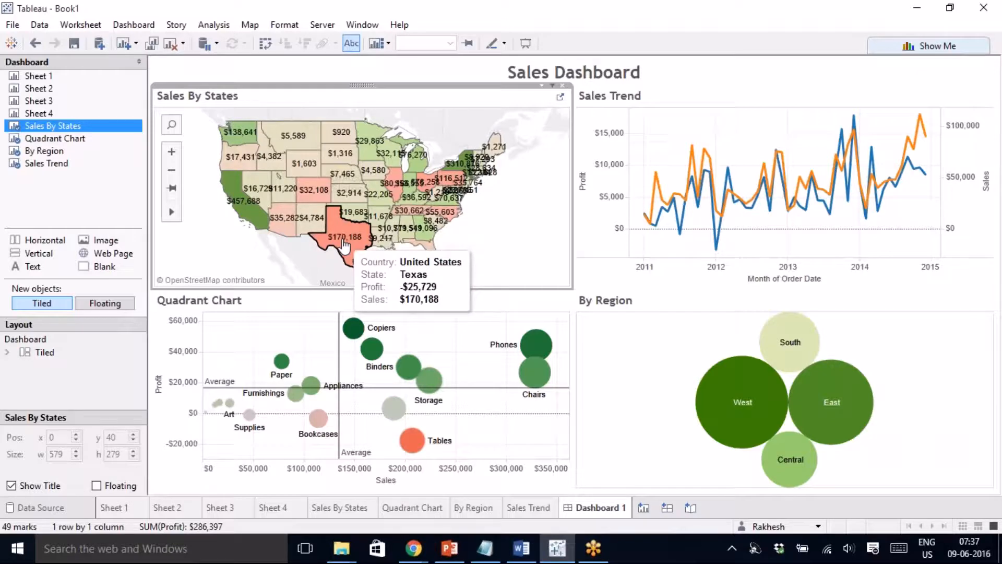
left_click(345, 245)
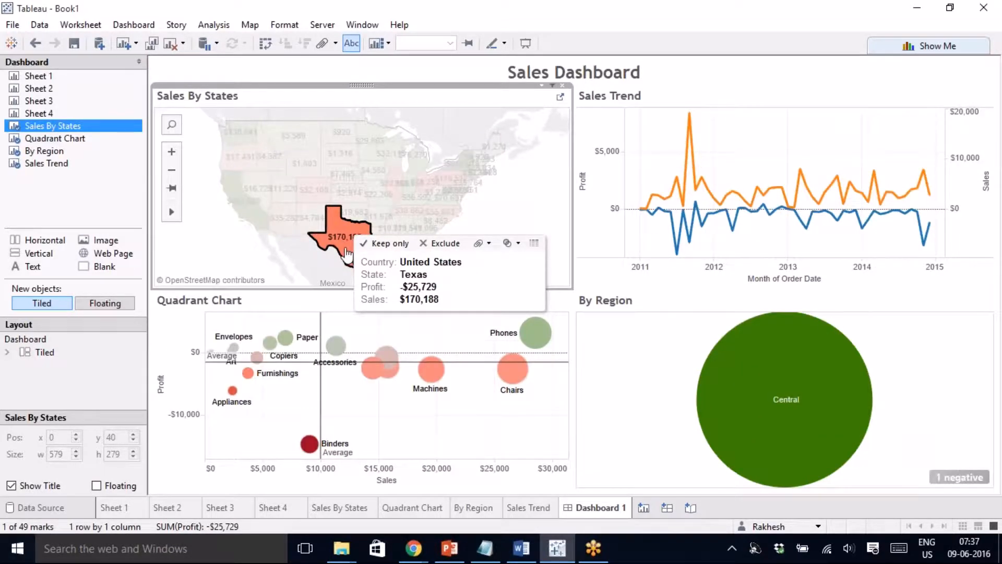
left_click(346, 252)
left_click(72, 202)
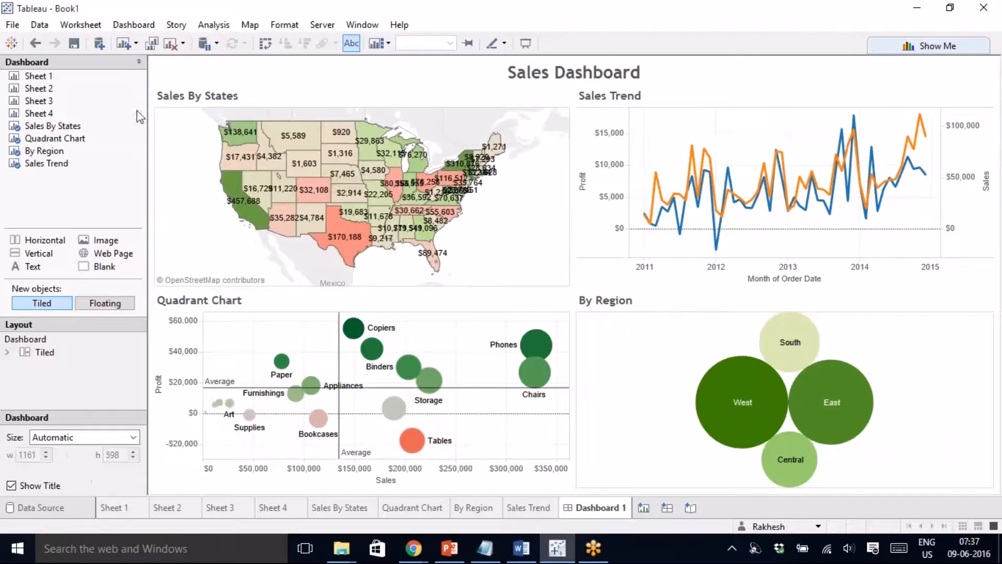
- Save to Tableau Public again as 'Sales Dashboard', dismissing the extract warning for Orders (Sample - Superstore)
left_click(322, 26)
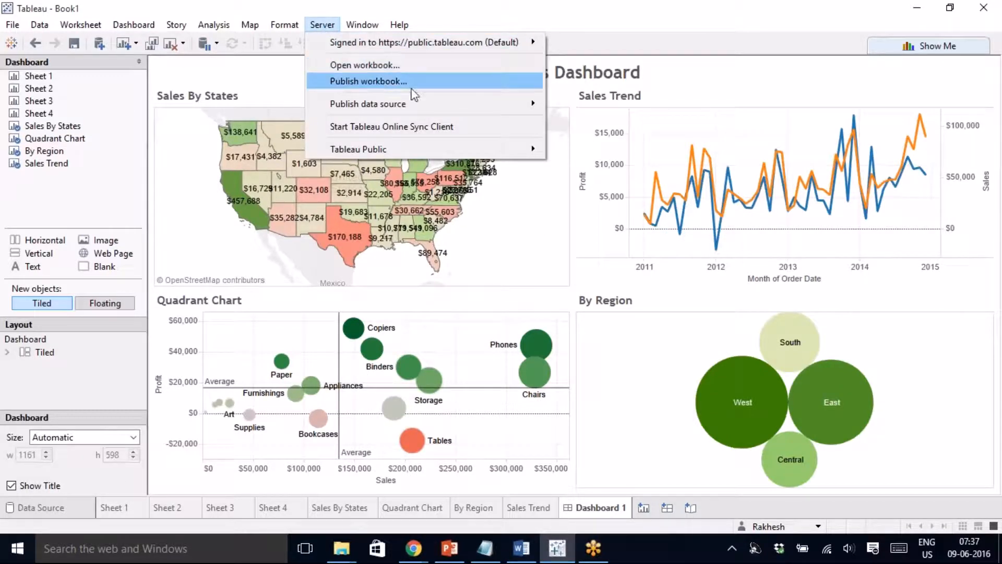
mouse_move(393, 149)
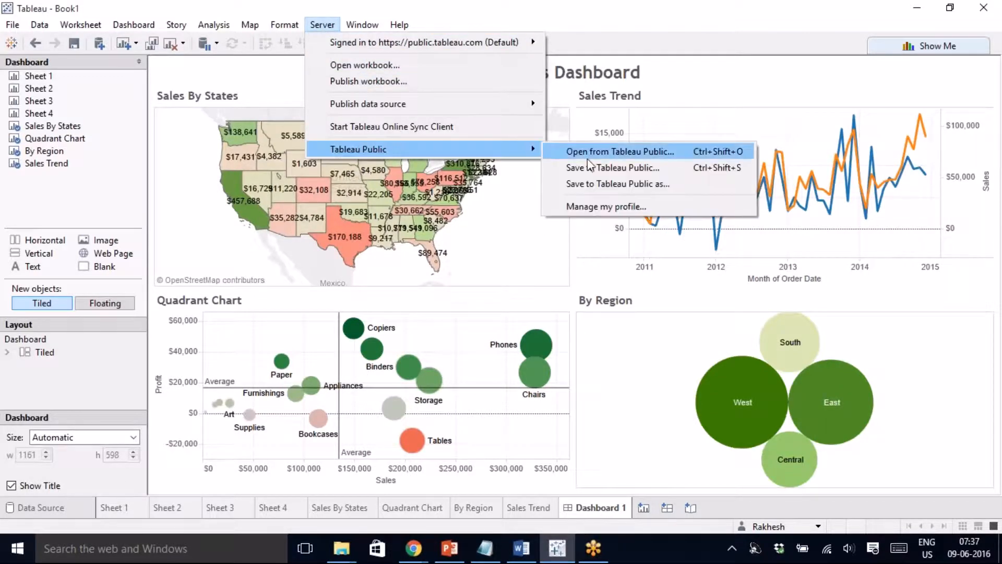
left_click(598, 167)
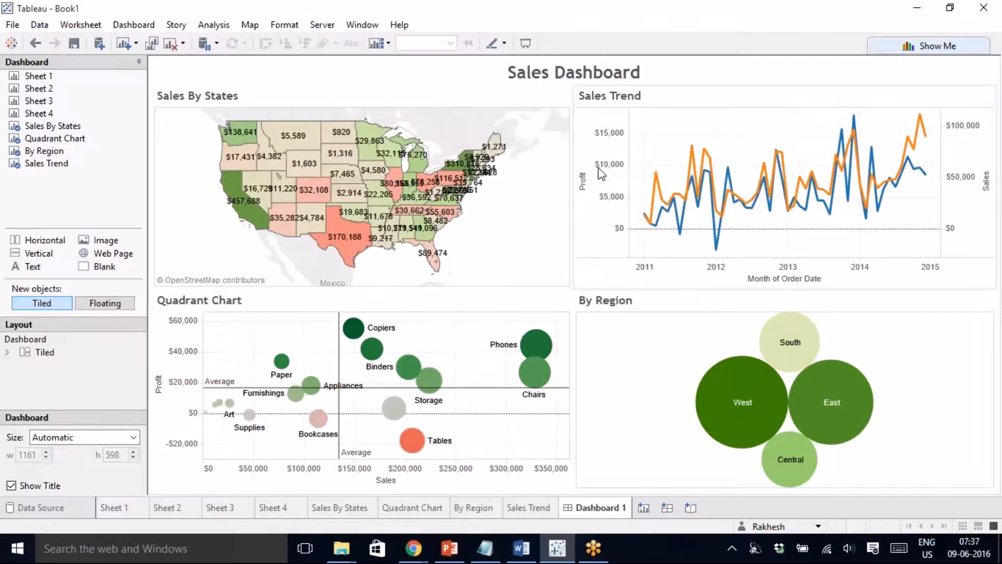
type("S")
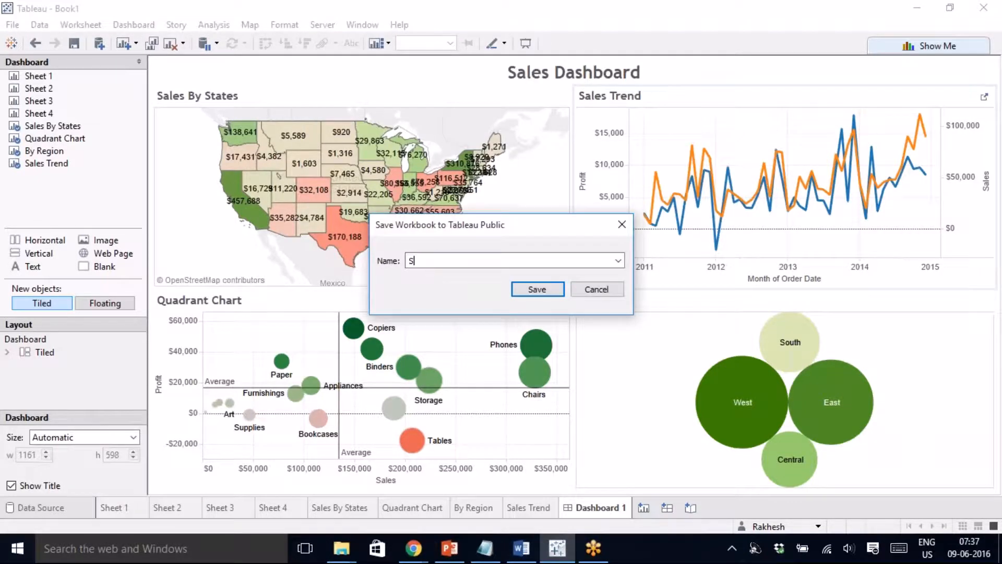
type("ales Dashboard")
left_click(543, 290)
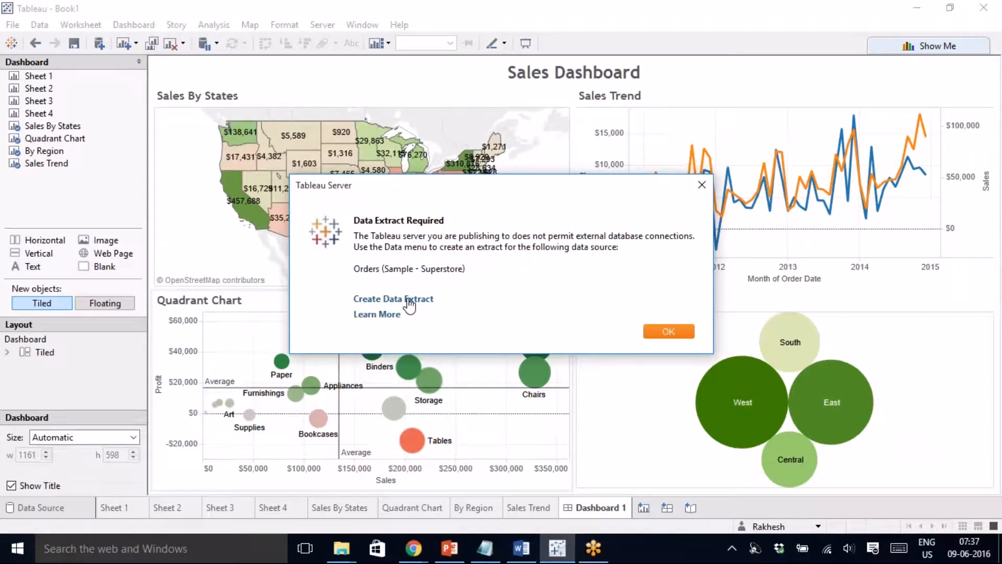
left_click(670, 332)
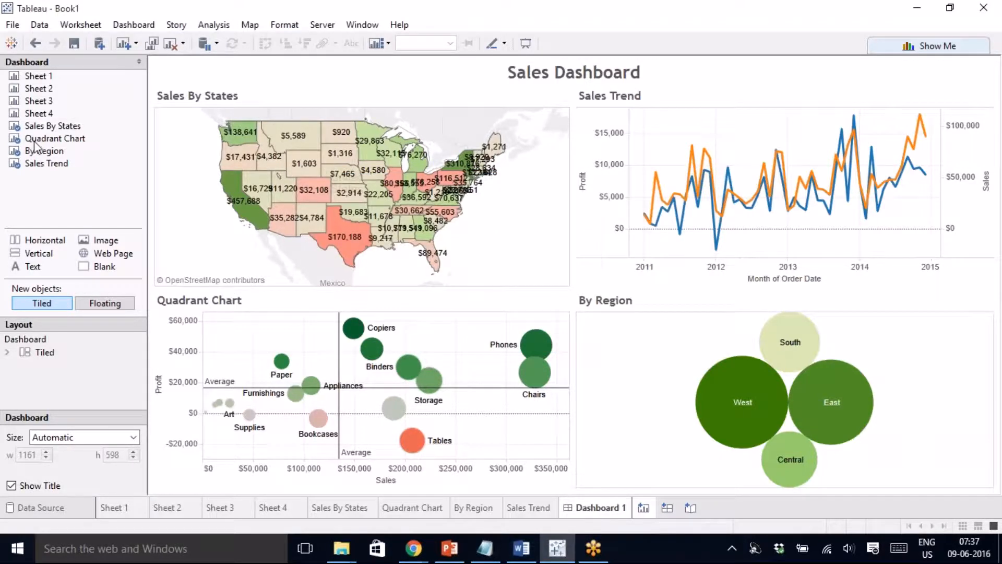
- Add a blank sheet, close the Orders (Sample - Superstore) data source, and return to Dashboard 1
key("ctrl+m")
left_click(77, 79)
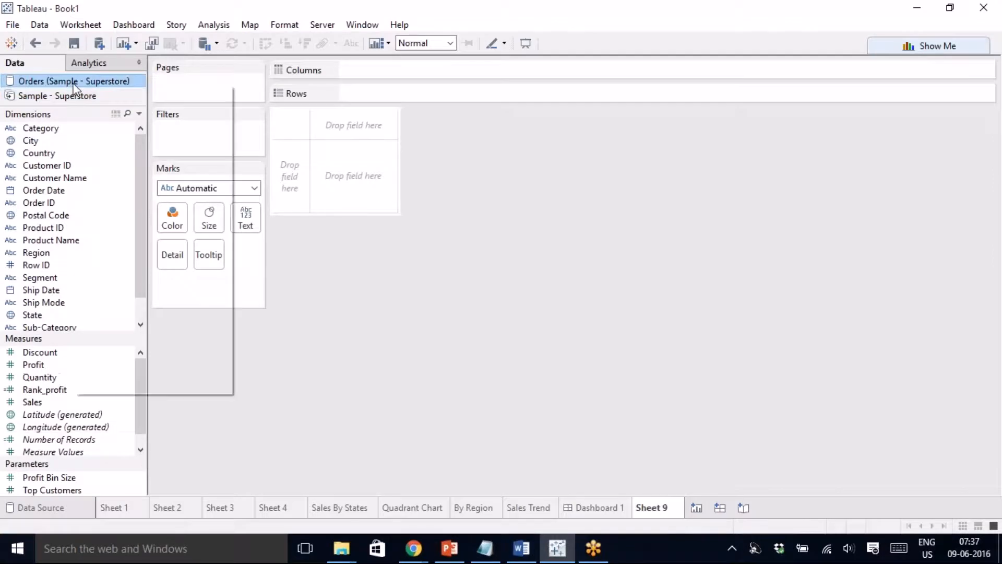
right_click(74, 85)
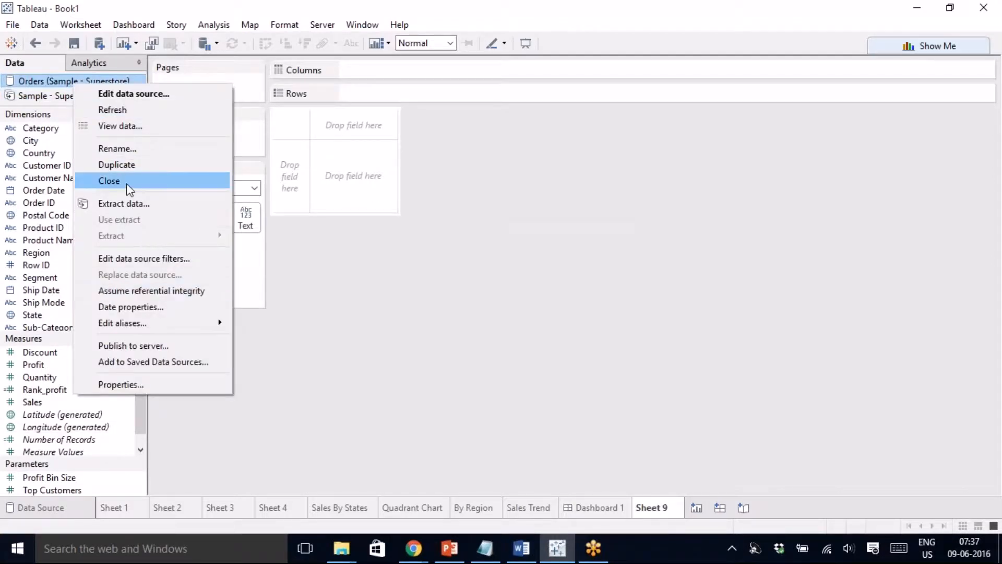
left_click(127, 183)
left_click(590, 295)
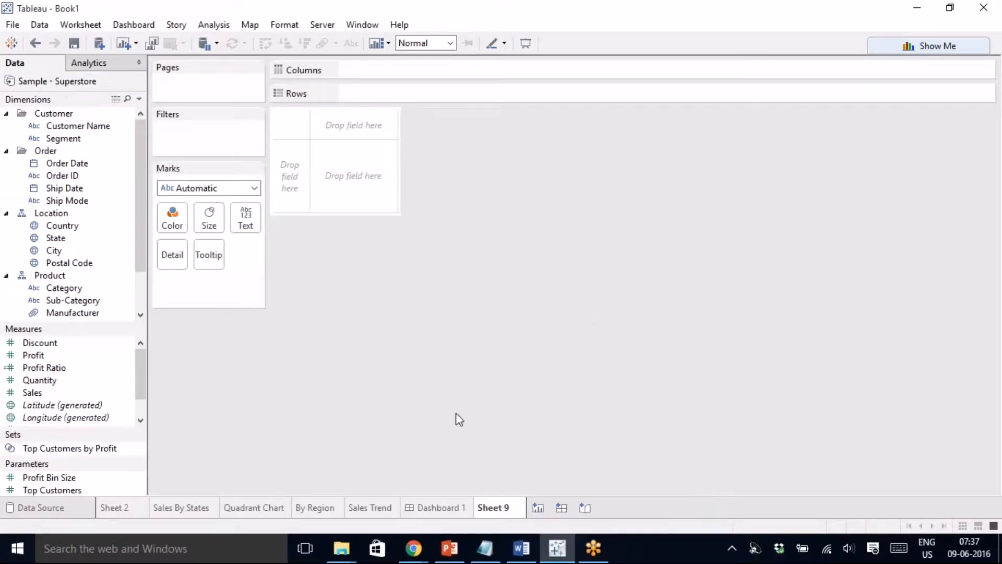
left_click(437, 509)
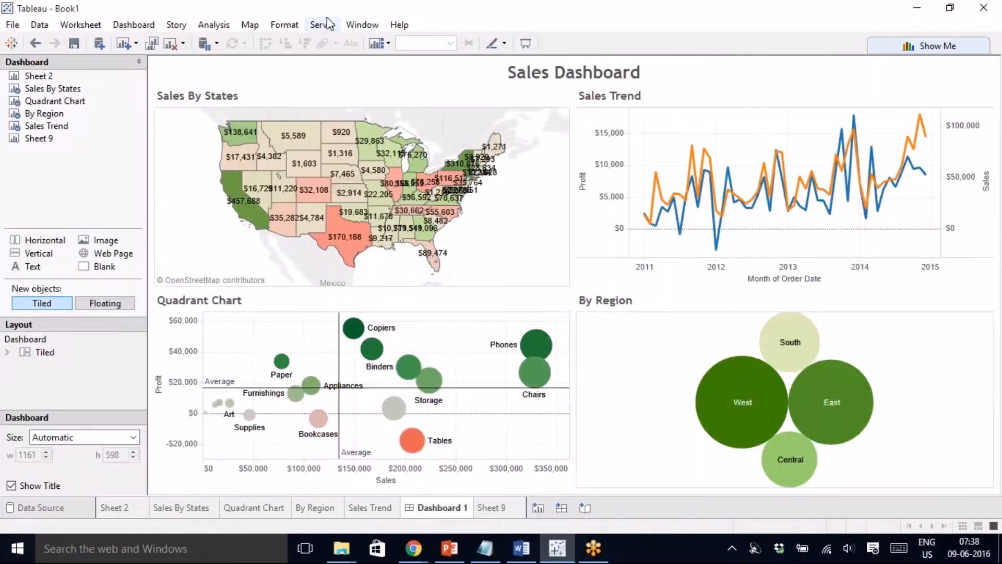
- Start saving the workbook to Tableau Public and sign in with the account password
left_click(322, 24)
mouse_move(393, 156)
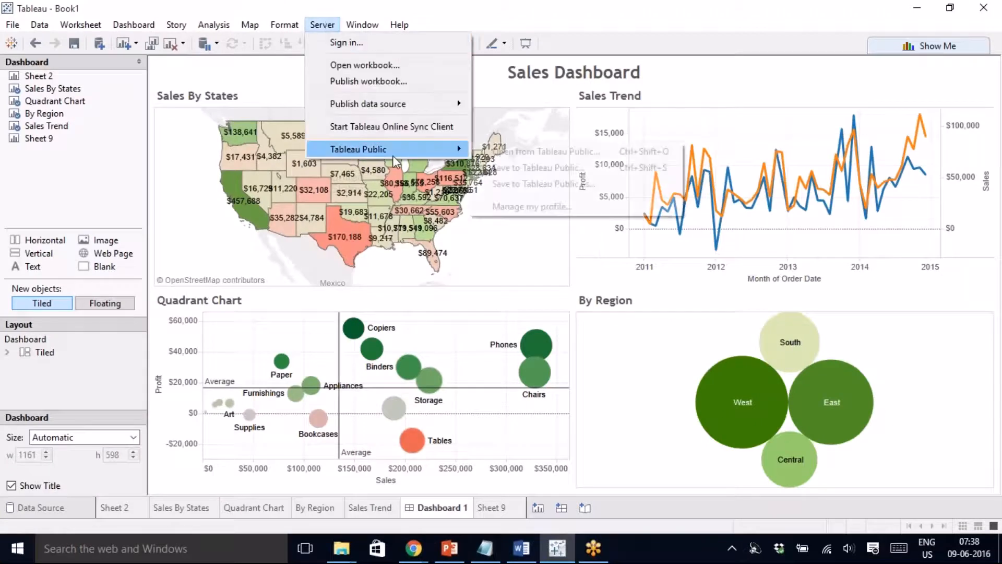
left_click(531, 167)
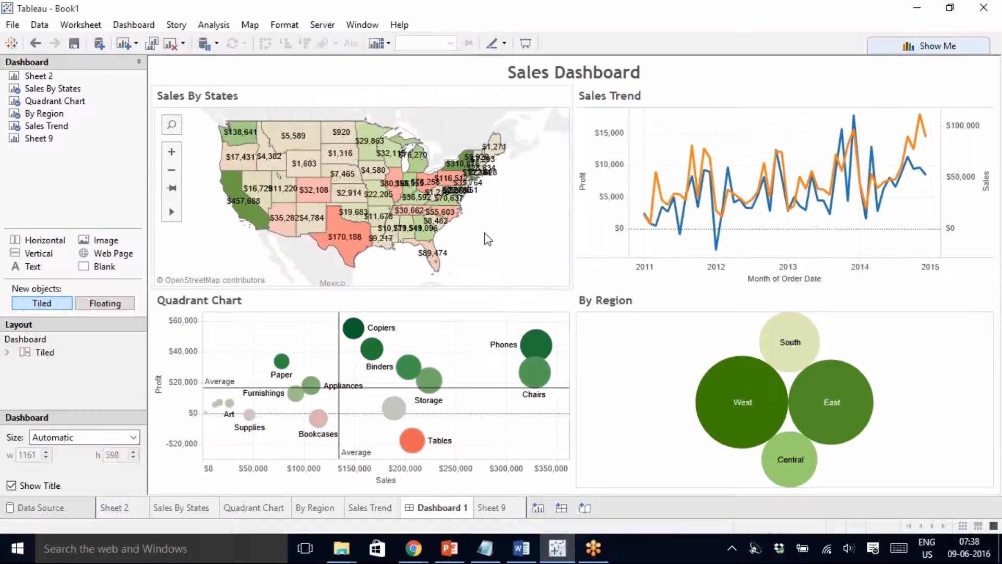
left_click(485, 262)
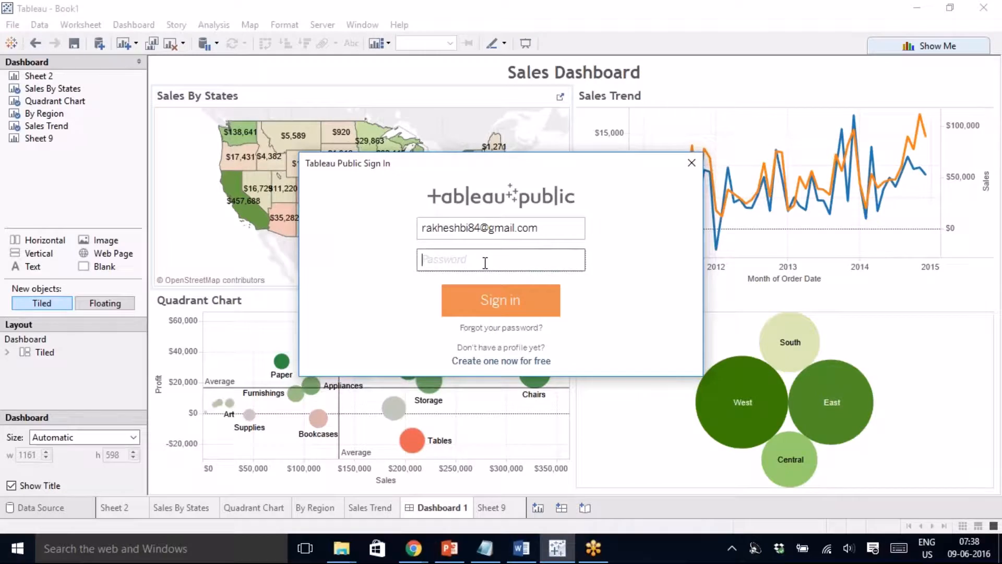
type("••")
left_click(490, 305)
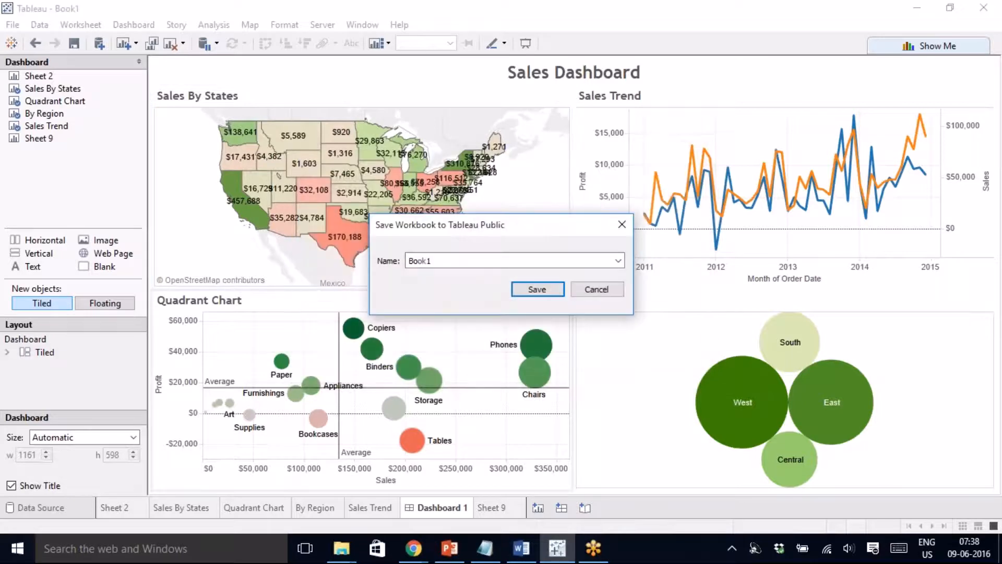
- Rename the workbook from Book1 to 'Sales Dashboard' and save it to Tableau Public
double_click(412, 267)
type("Sales Dashboard")
left_click(552, 290)
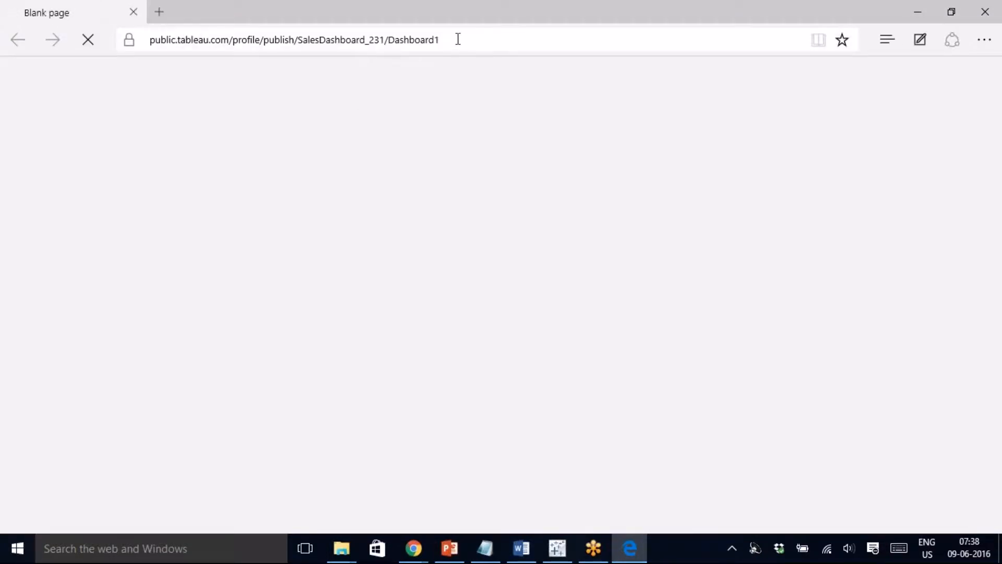
- Inspect the published page's web address in the address bar, then return to the page
left_click(458, 39)
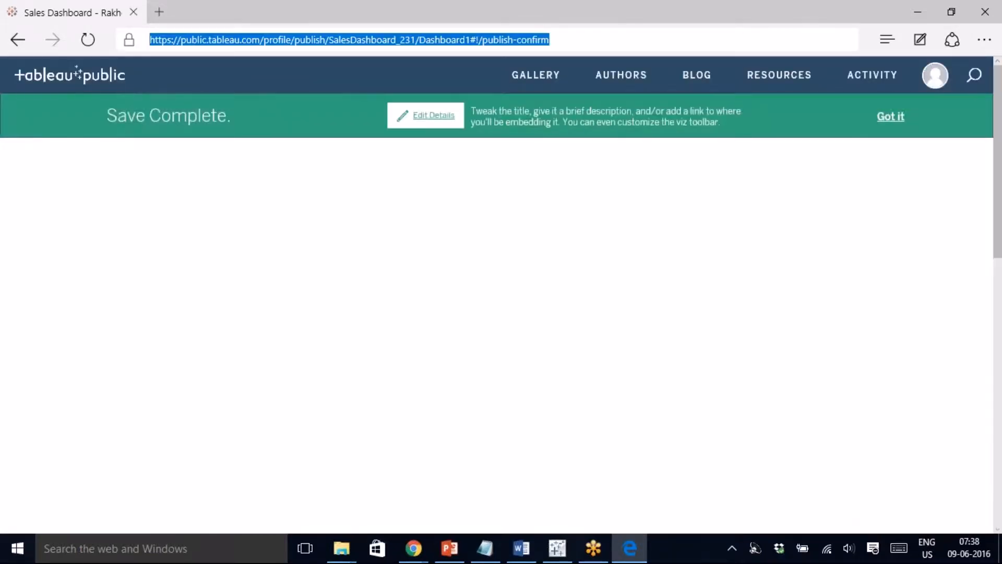
left_click_drag(566, 36, 458, 52)
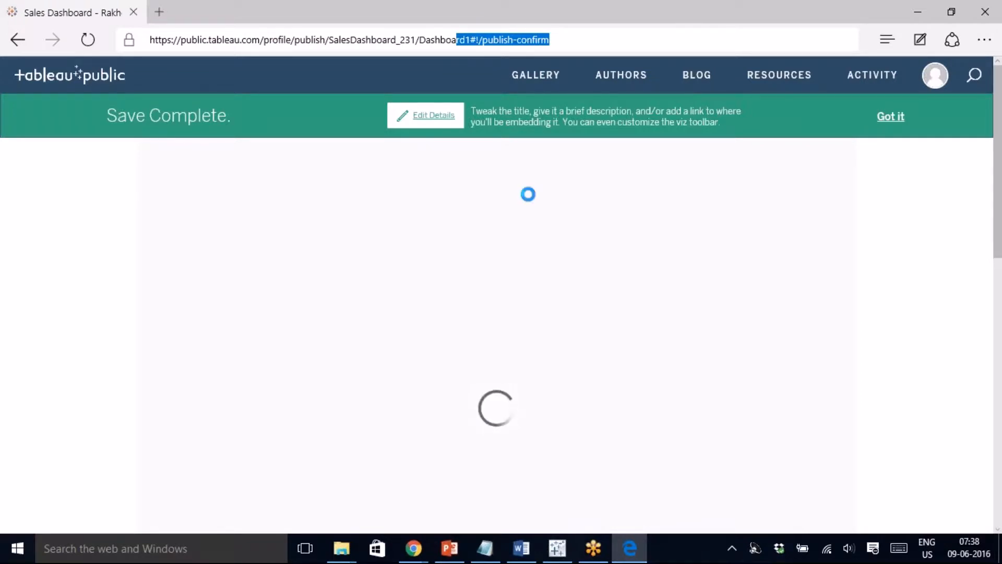
left_click(528, 194)
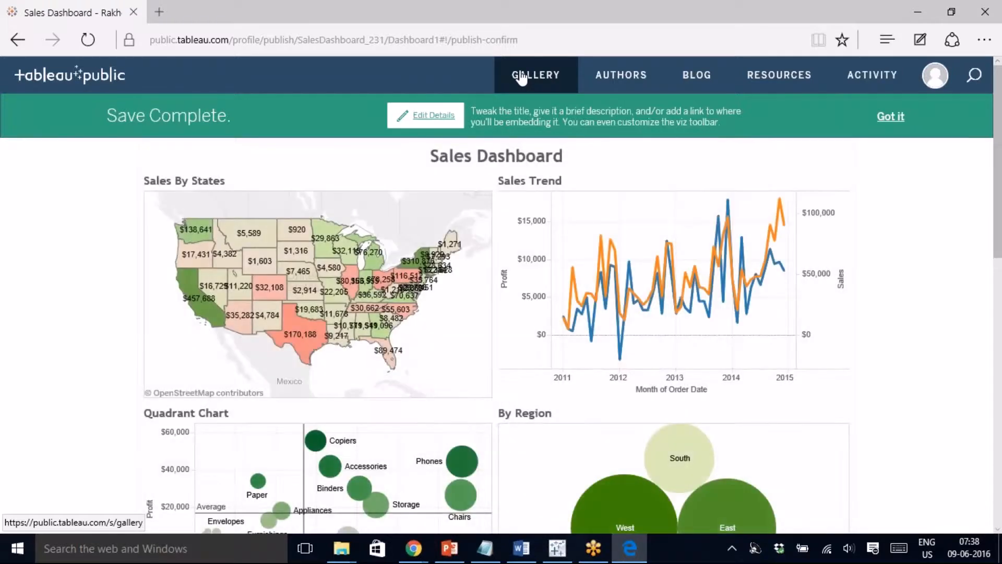
- Look at the Gallery and account menu, dismiss the Save Complete notice, and open a new tab
left_click(521, 77)
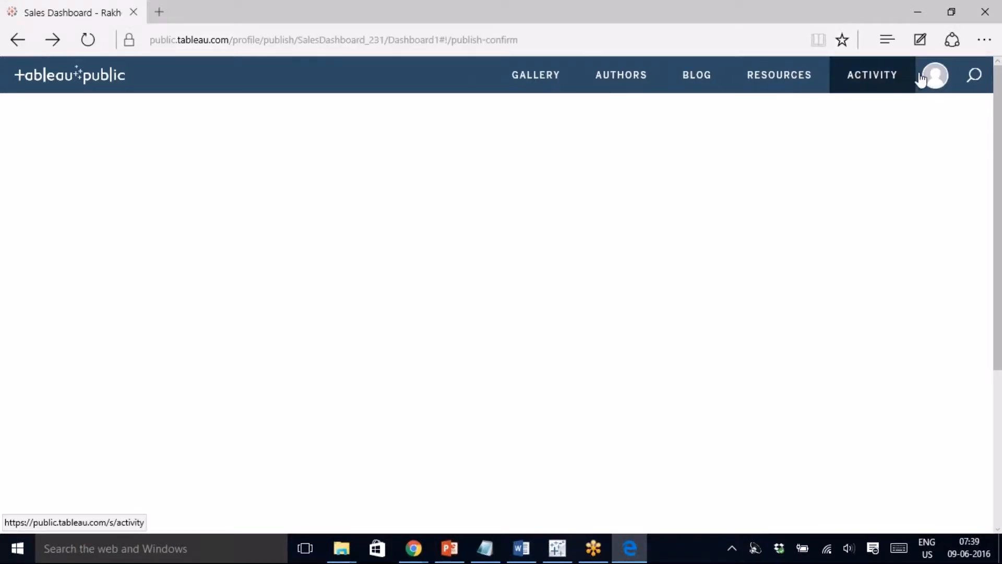
left_click(926, 75)
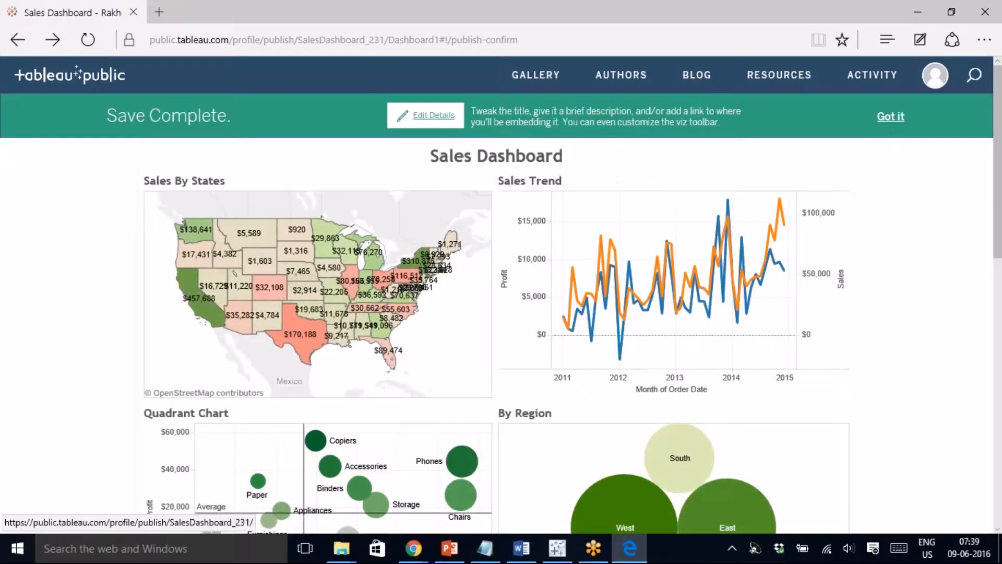
left_click(887, 116)
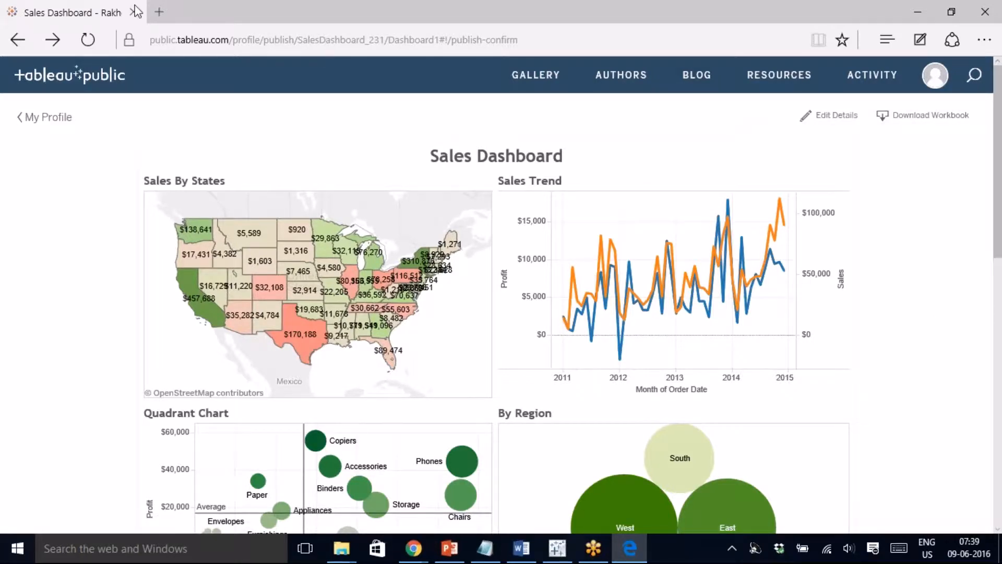
left_click(159, 12)
- Go to public.tableau.com and open My Profile, showing the Sales Dashboard workbook
type("ta")
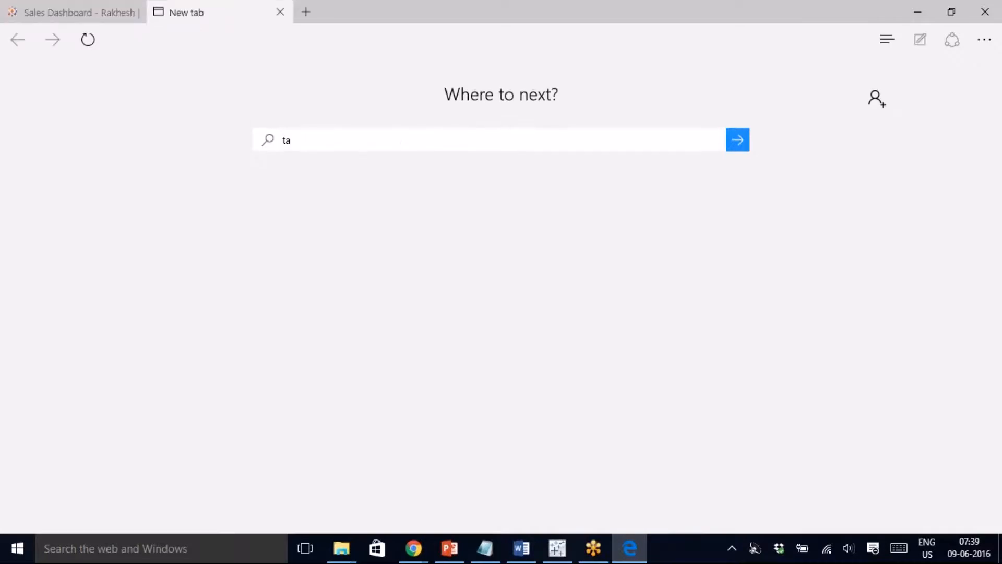
type("bleau")
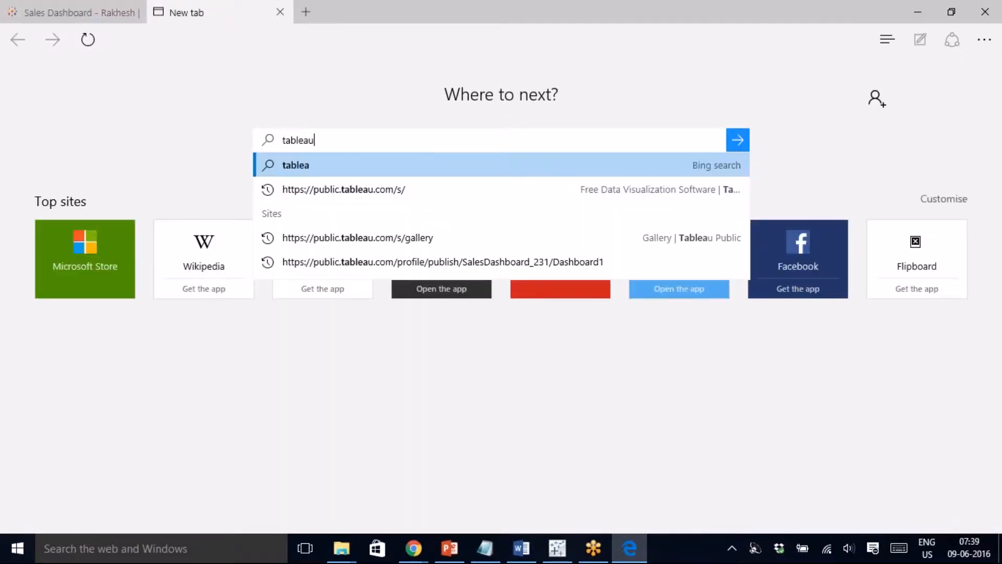
key("Escape")
type("public.")
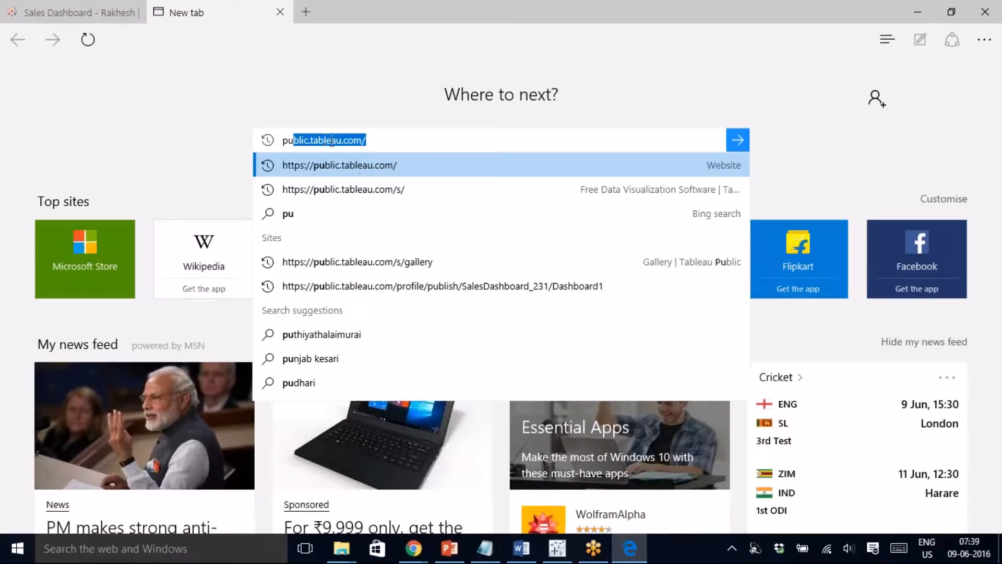
left_click(387, 142)
key("Return")
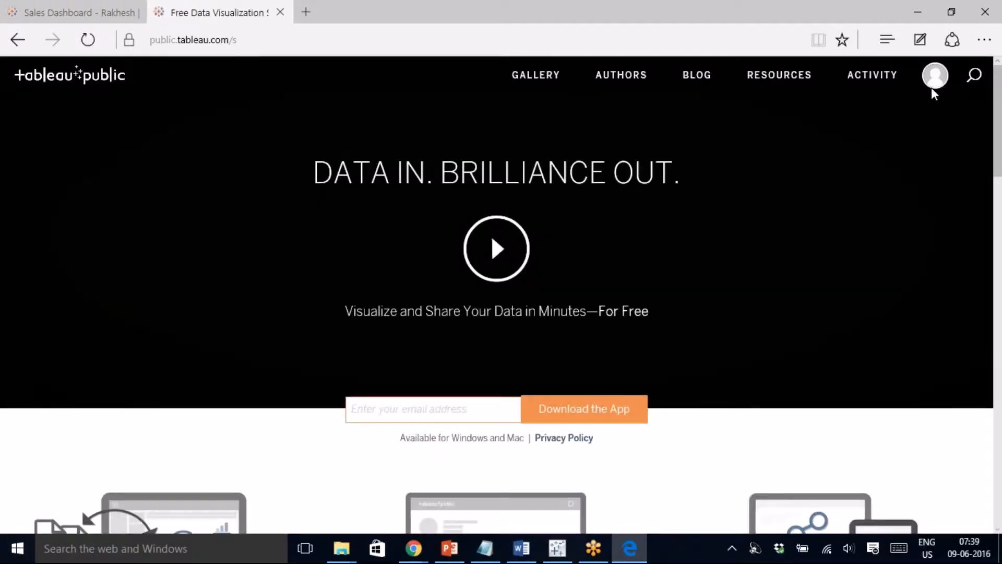
left_click(934, 78)
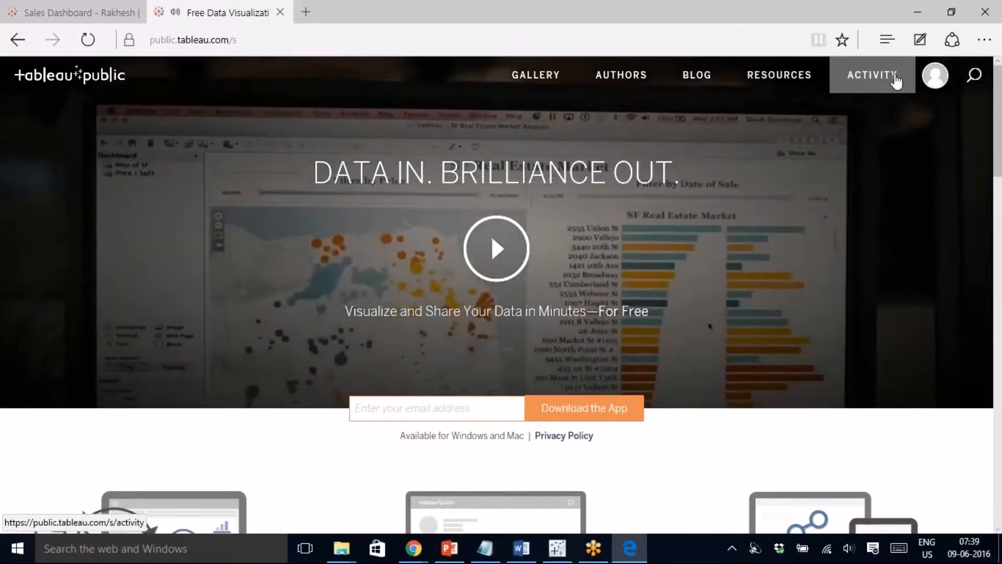
left_click(910, 108)
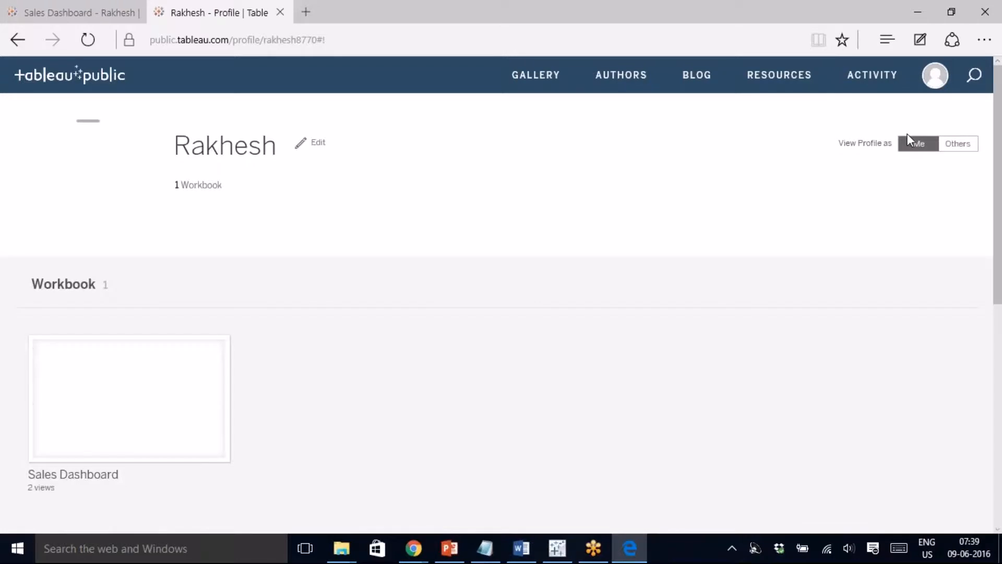
- Open Sales Dashboard from the profile, filter it to Texas, then clear the Texas filter
left_click(128, 405)
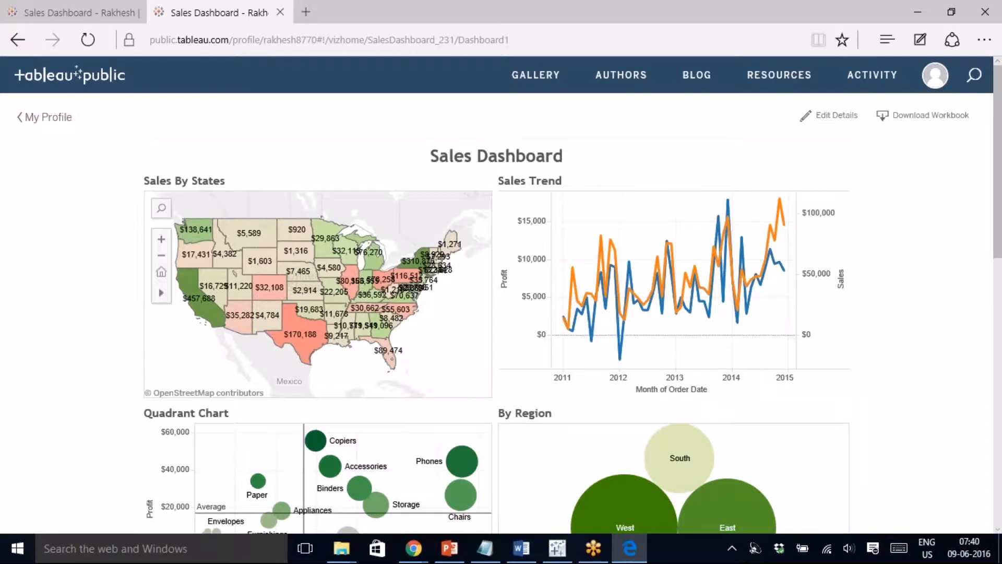
left_click_drag(998, 242, 998, 267)
mouse_move(308, 283)
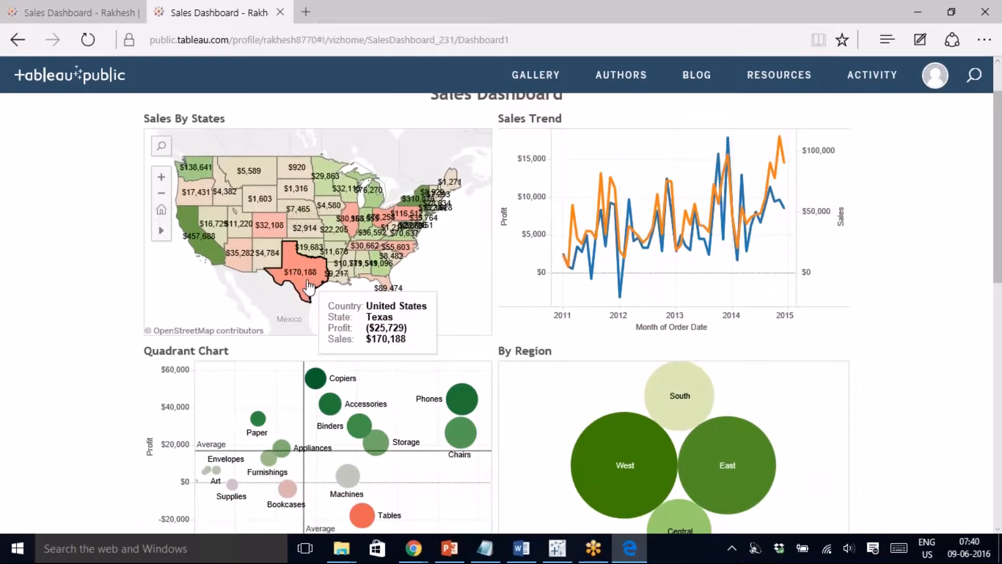
left_click(310, 287)
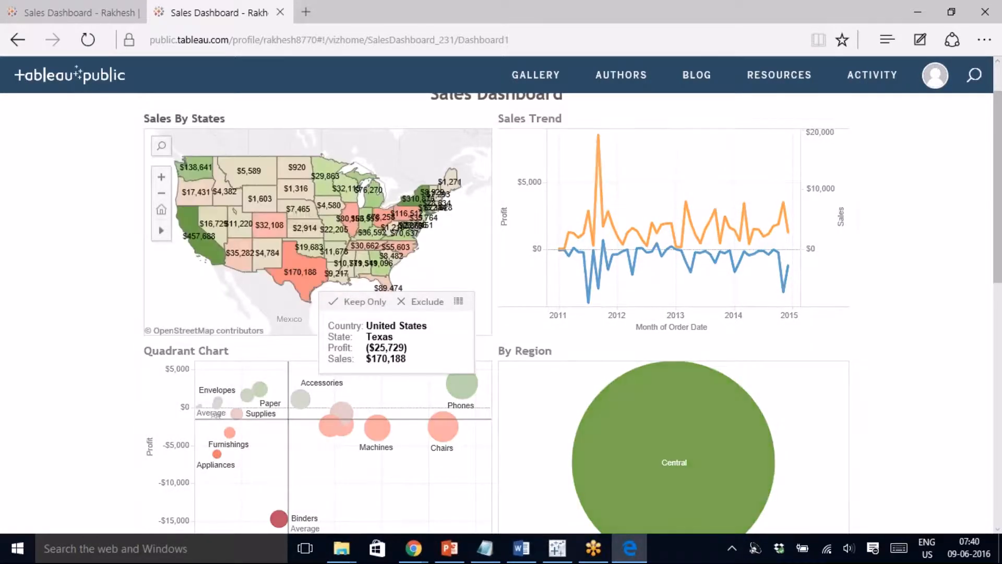
left_click(302, 284)
left_click(532, 42)
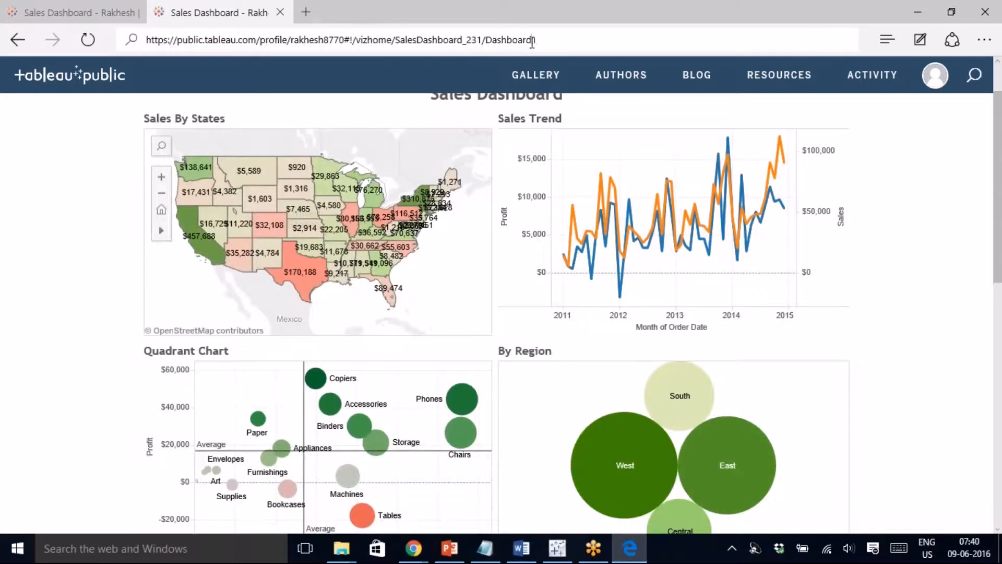
left_click(532, 42)
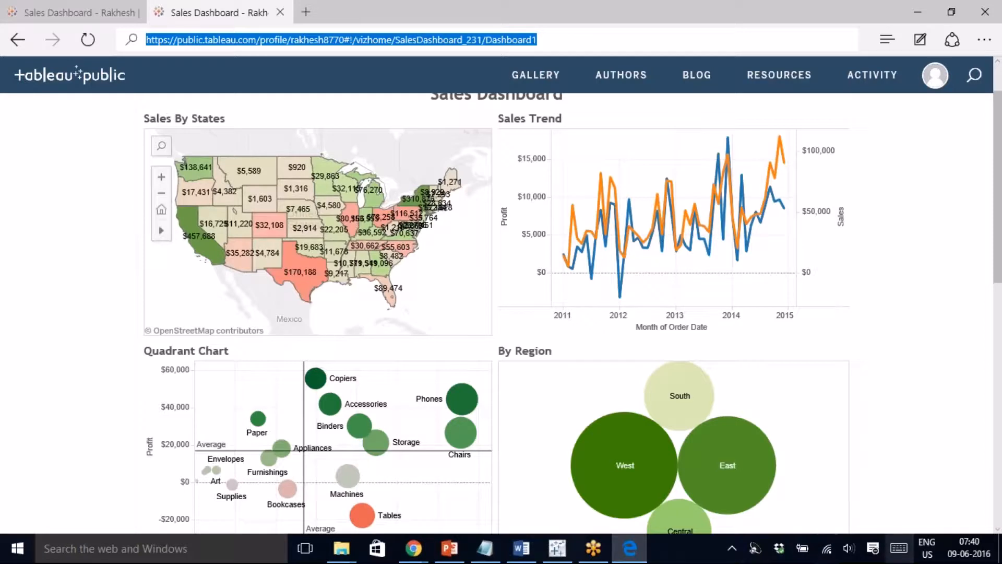
left_click(594, 548)
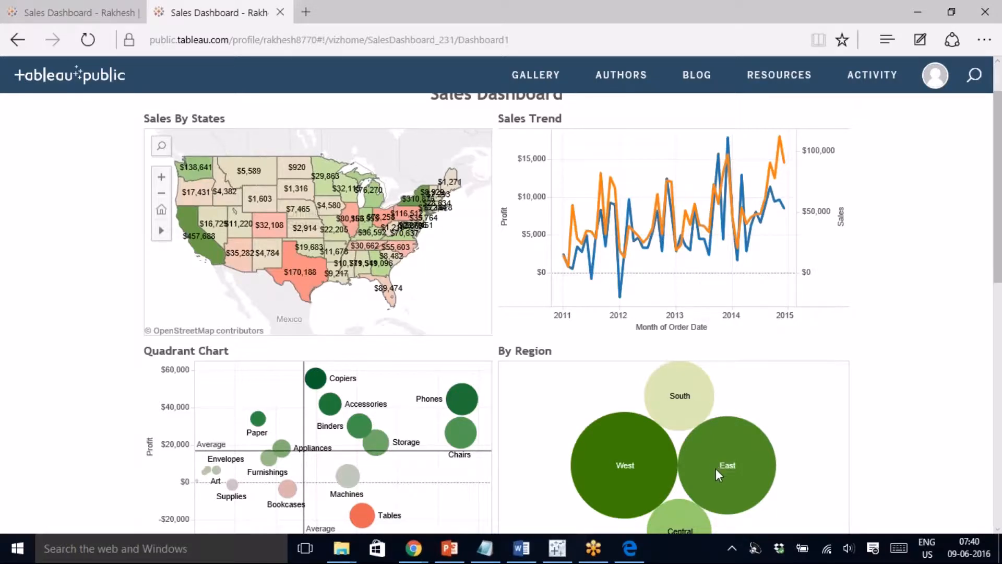
mouse_move(716, 470)
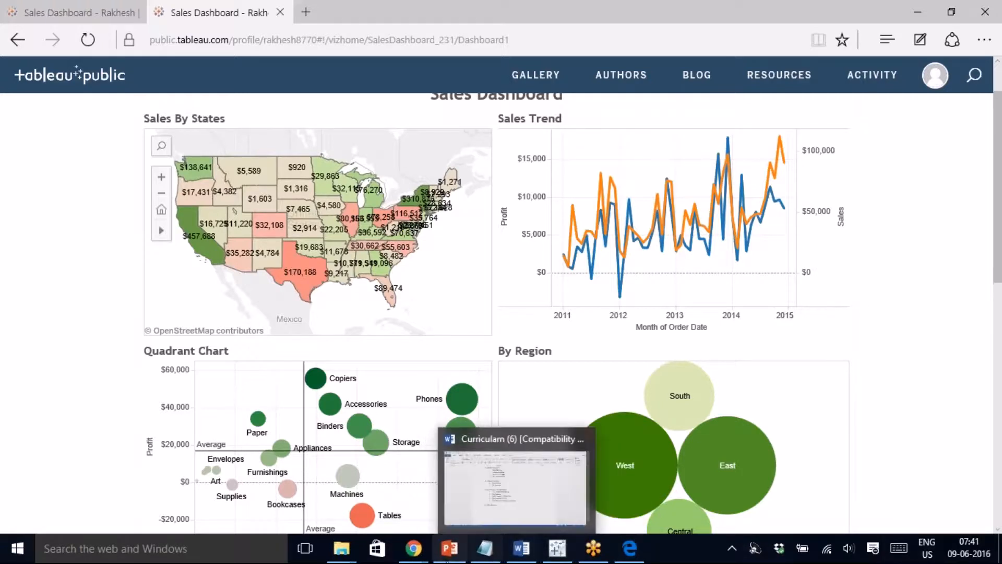
mouse_move(450, 560)
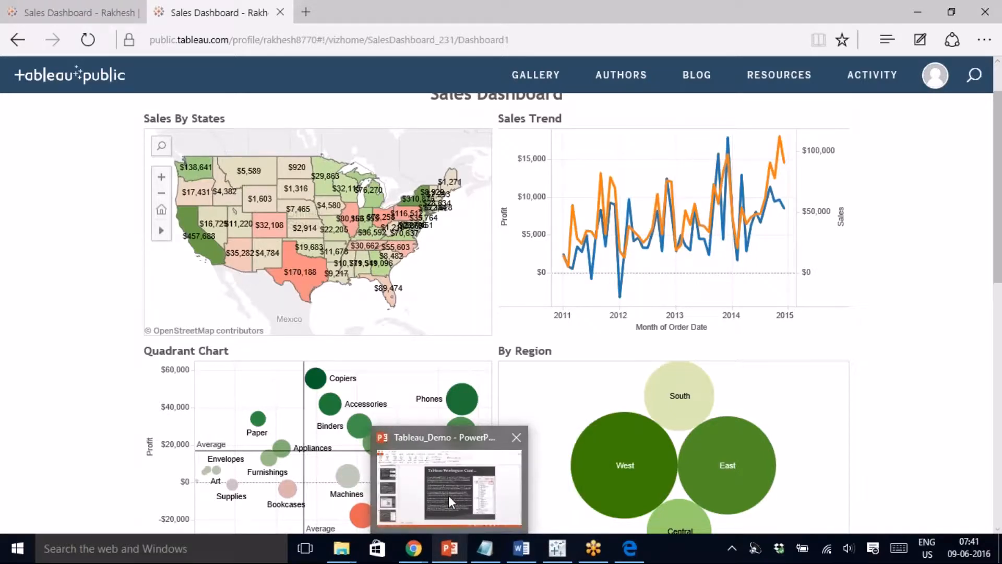